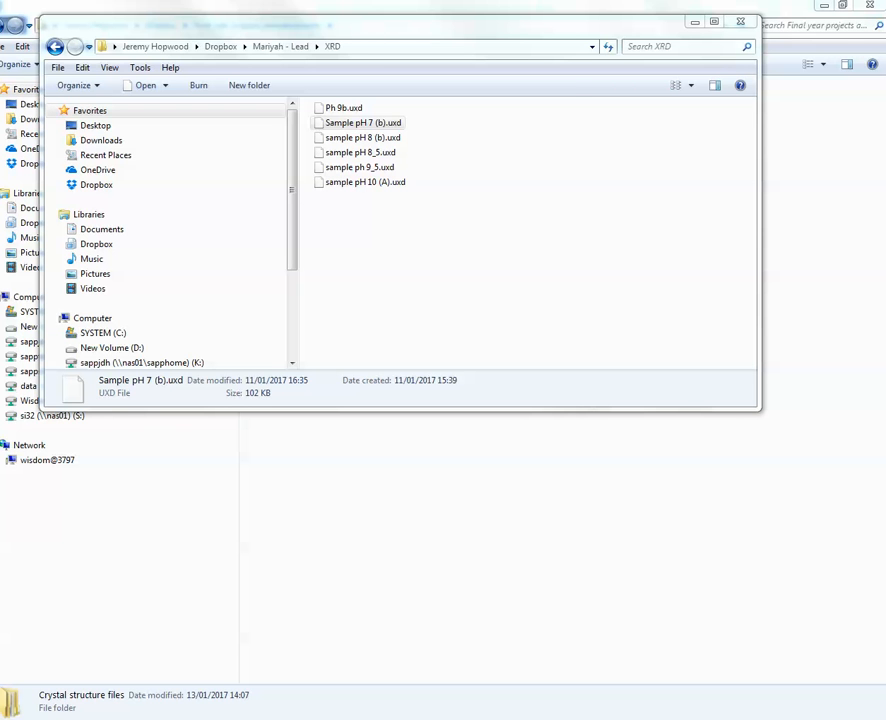
- Start opening a file in Notepad and browse to the XRD folder in Dropbox
left_click_drag(0, 180, 274, 102)
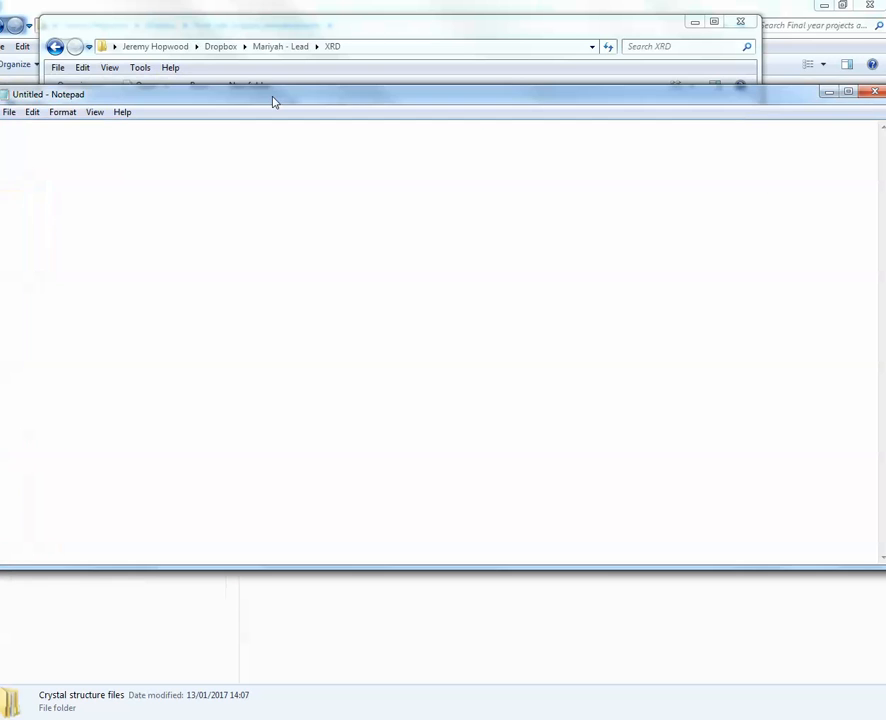
left_click(9, 112)
left_click(24, 145)
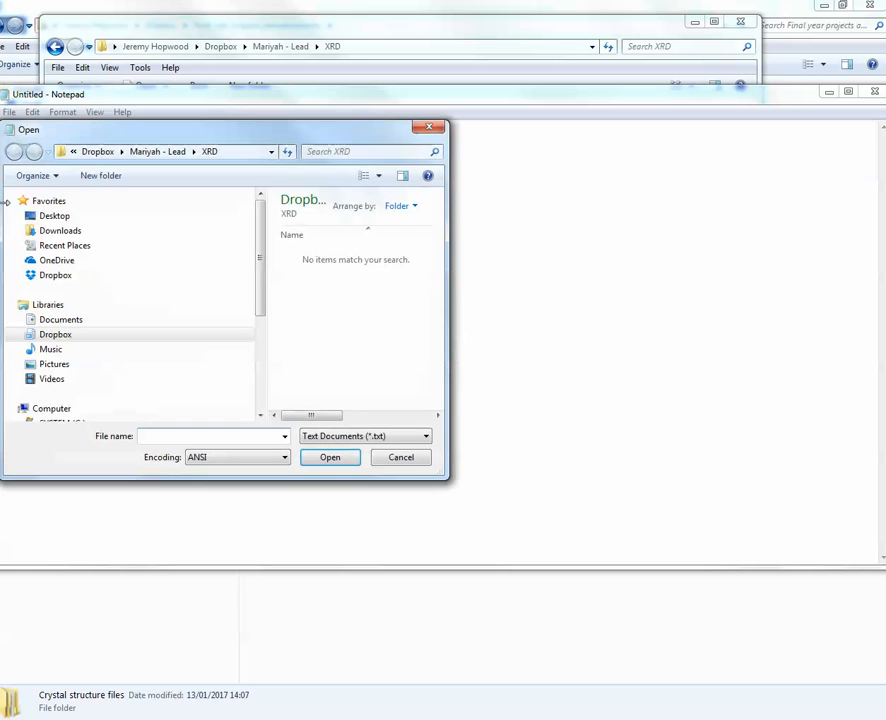
left_click(56, 276)
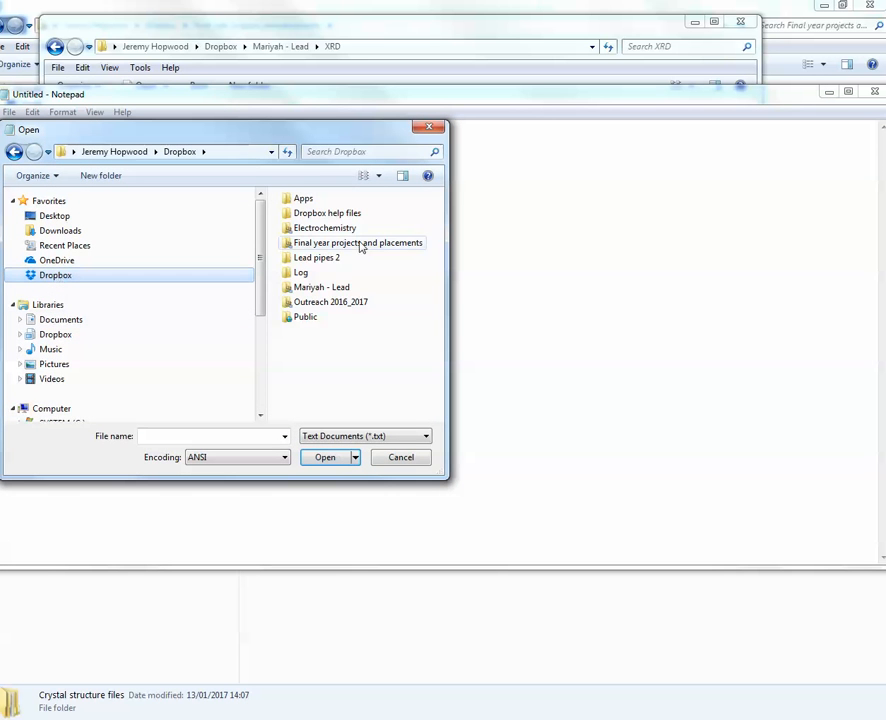
double_click(311, 291)
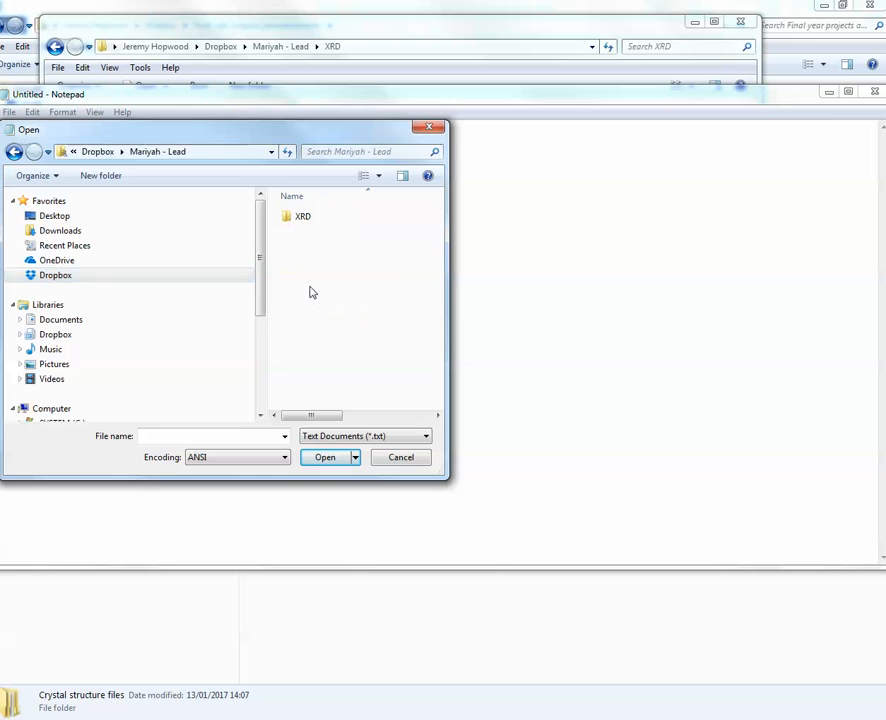
double_click(293, 218)
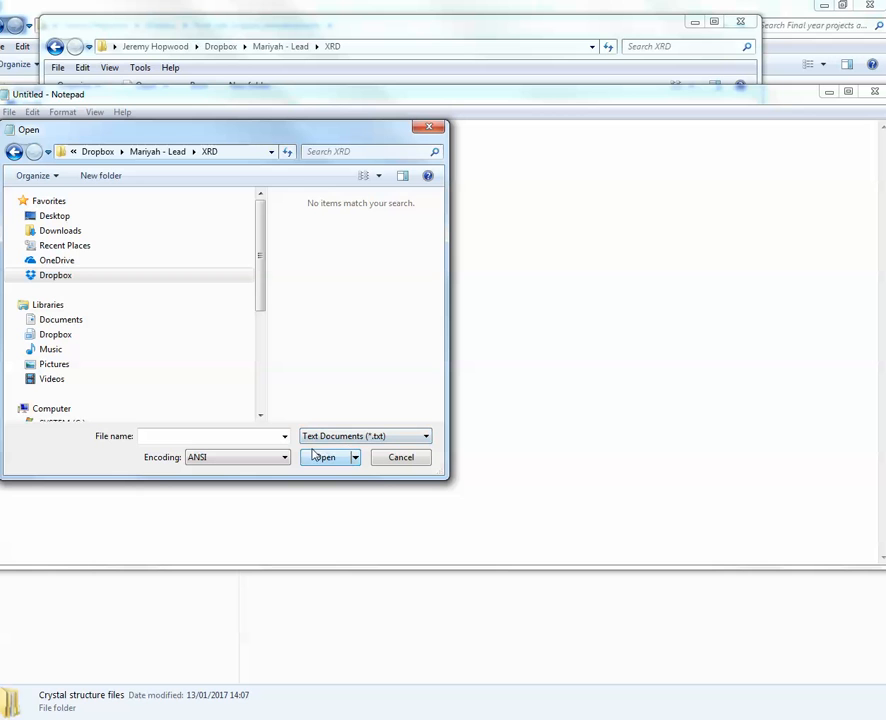
- List files of all types and open Sample pH 7 (b).uxd
left_click(425, 436)
left_click(337, 462)
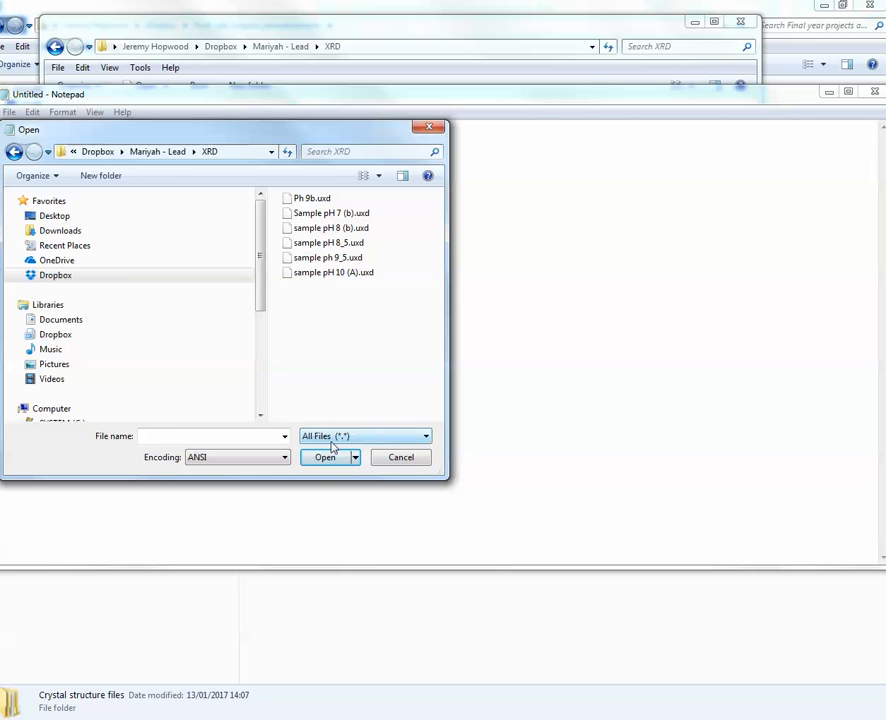
left_click(305, 214)
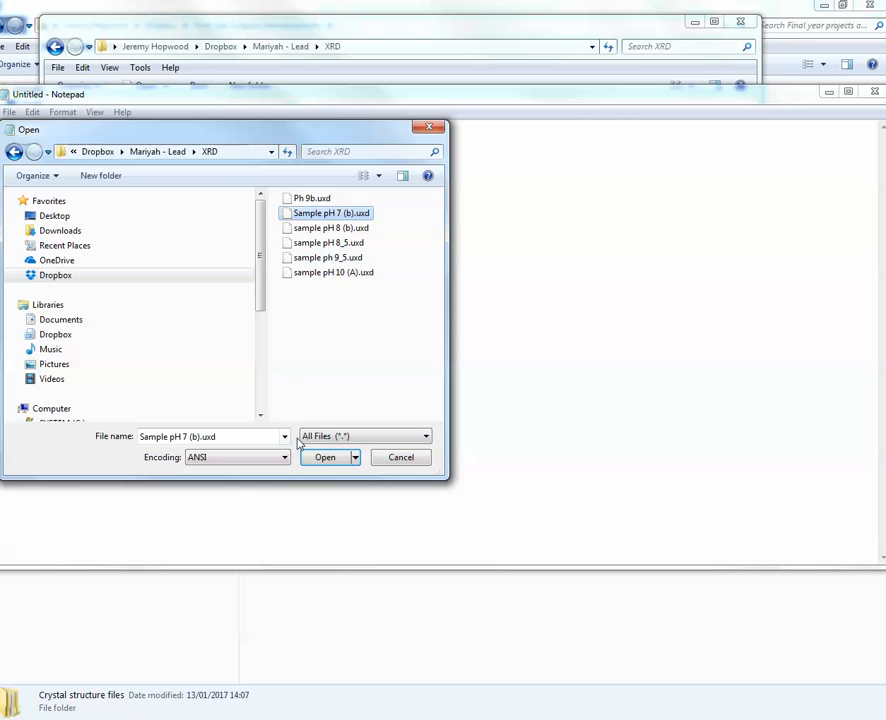
left_click(325, 459)
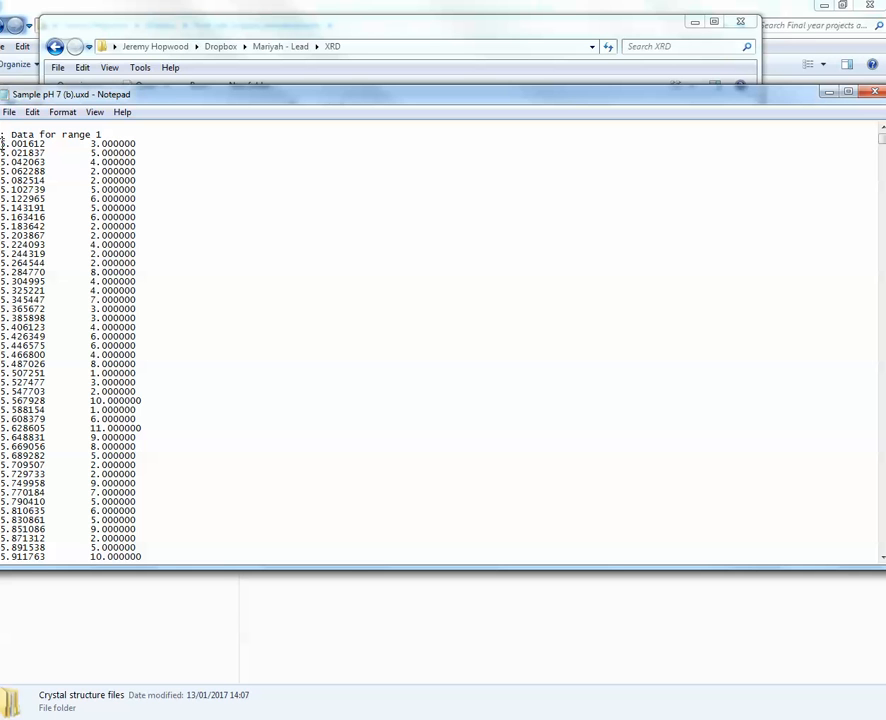
- Copy all of the sample's data and paste it into a blank Excel workbook starting at cell B3
scroll(29, 207, "down", 13)
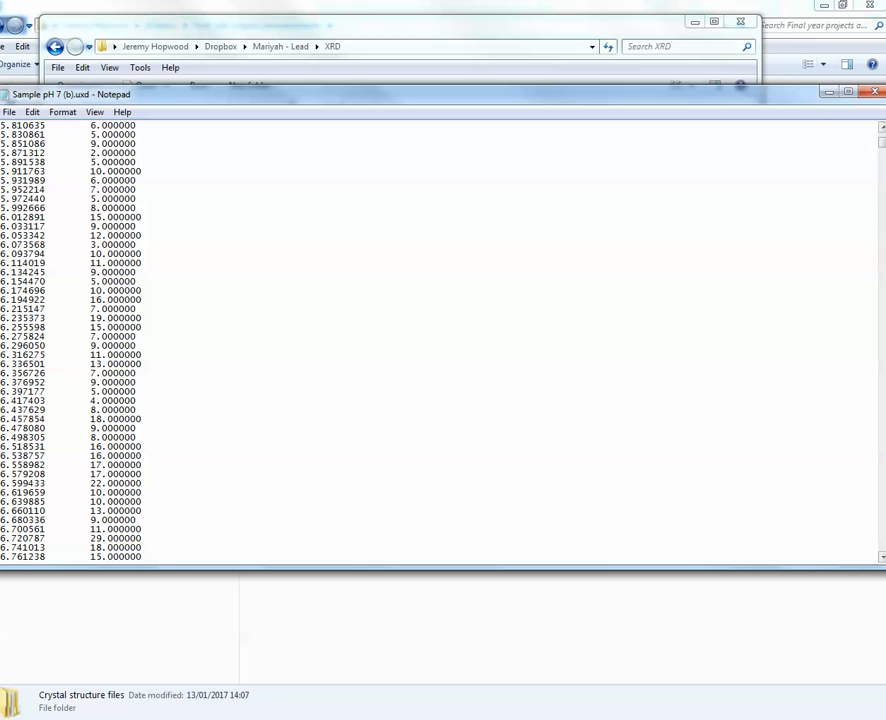
mouse_move(882, 148)
left_mouse_down()
mouse_move(827, 435)
mouse_move(856, 567)
mouse_move(870, 140)
mouse_move(878, 128)
left_mouse_up()
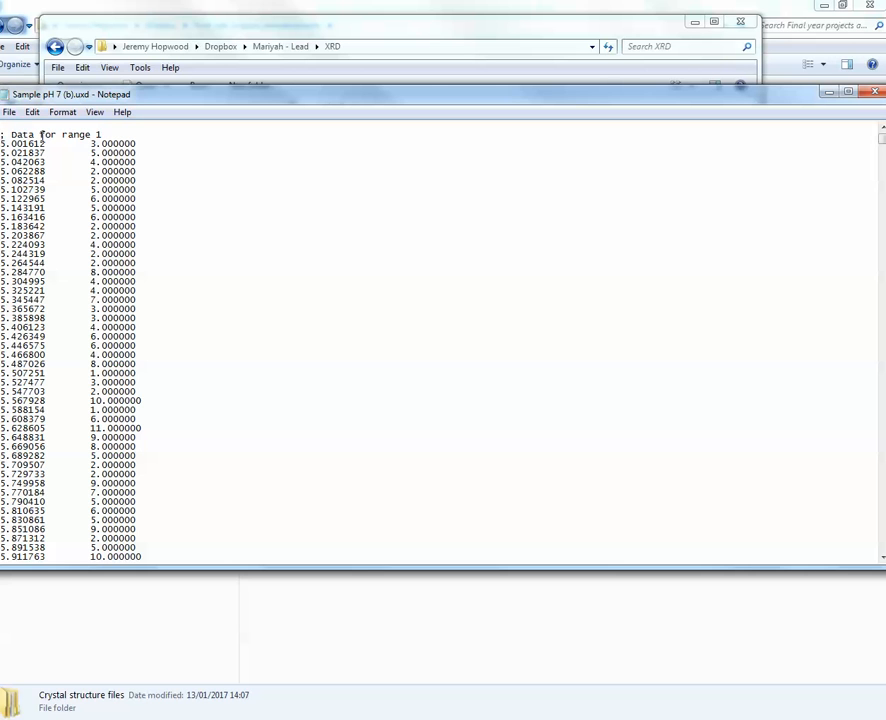
key("ctrl+a")
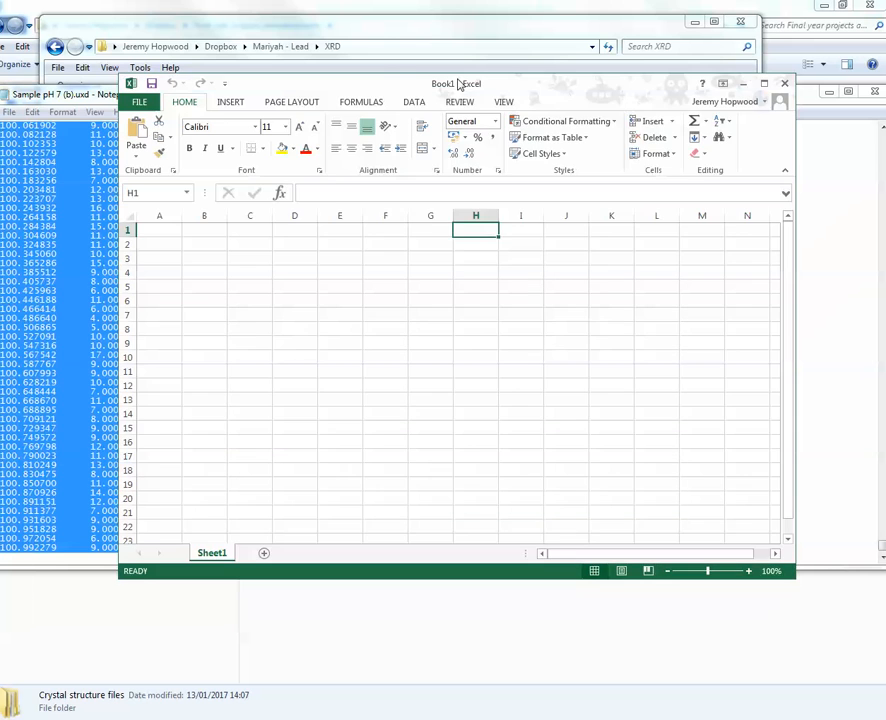
left_click_drag(466, 86, 386, 16)
left_click(692, 14)
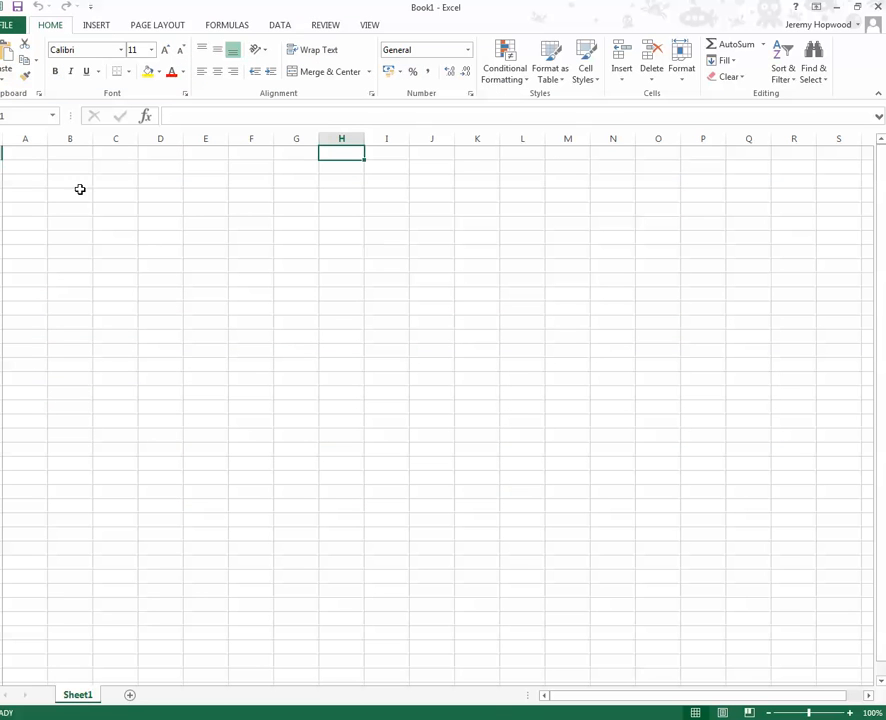
left_click(70, 185)
key("ctrl+v")
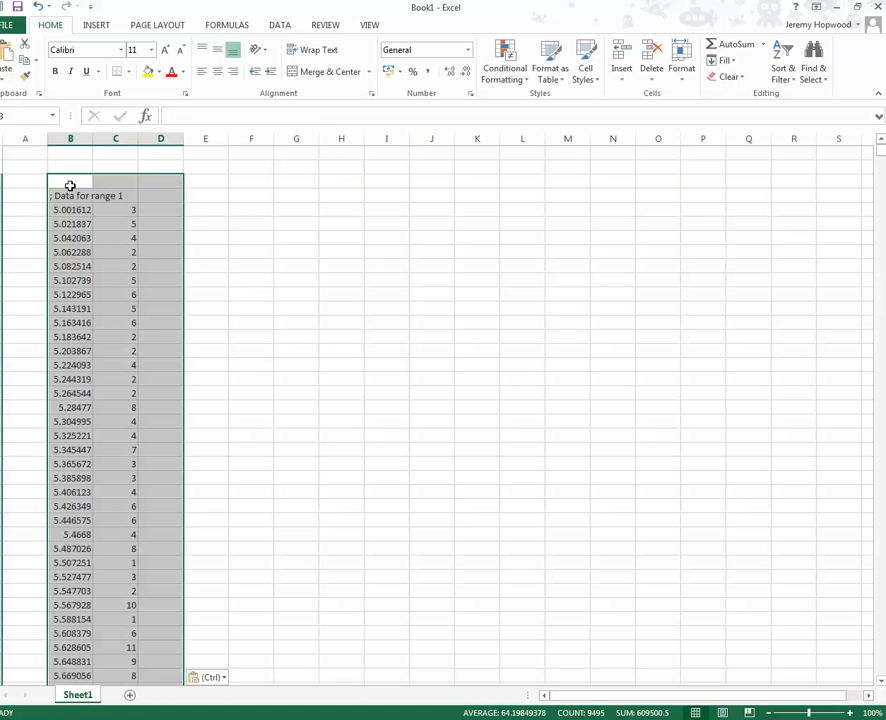
left_click(340, 252)
- Move the "; Data for range 1" label to B2 and enter the column headings 2theta in B4 and Int in C4
left_click(73, 195)
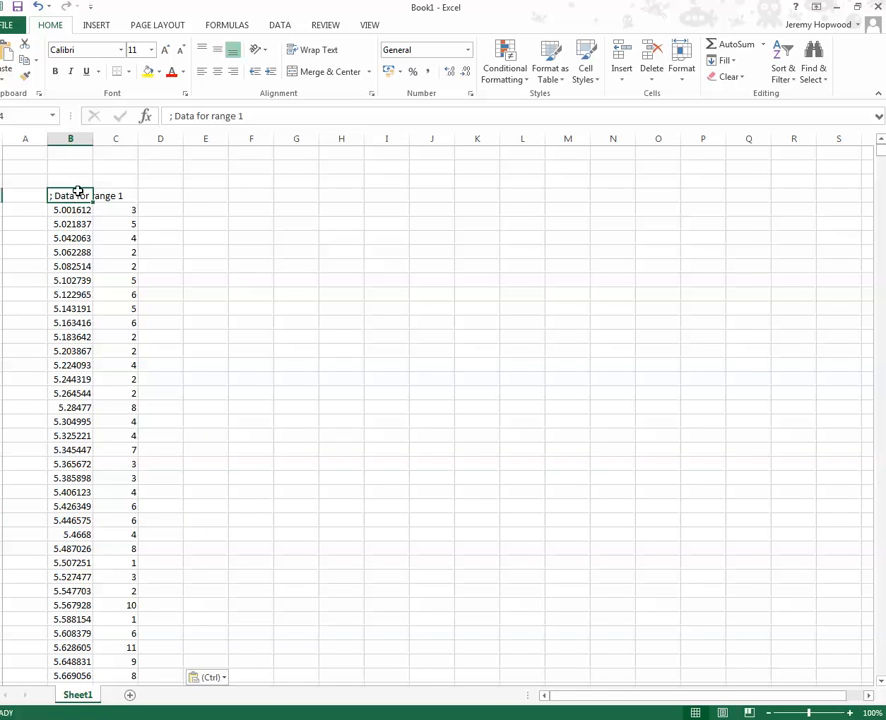
left_click_drag(76, 190, 84, 170)
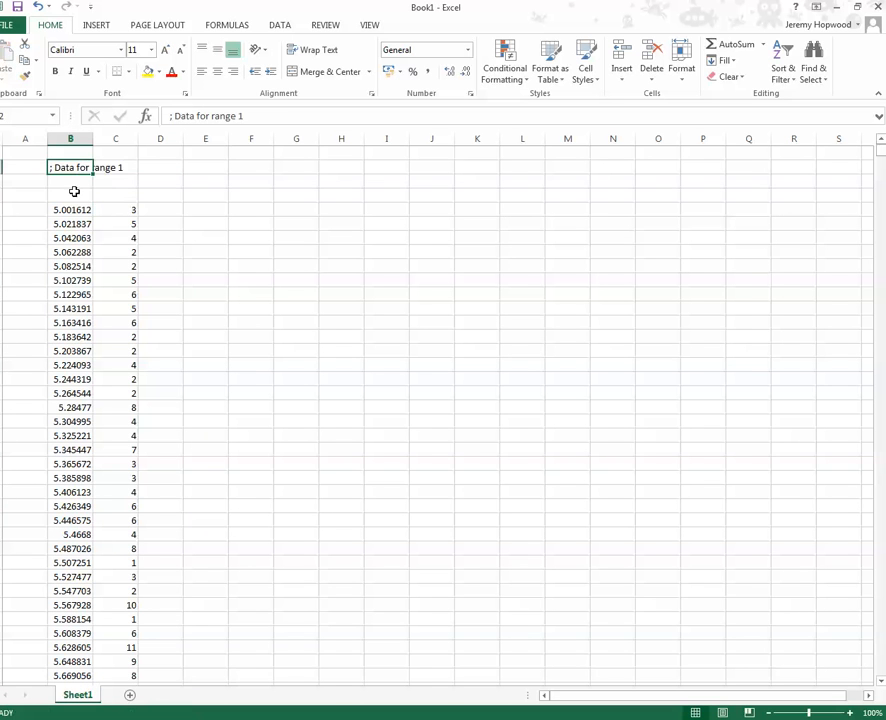
left_click(80, 194)
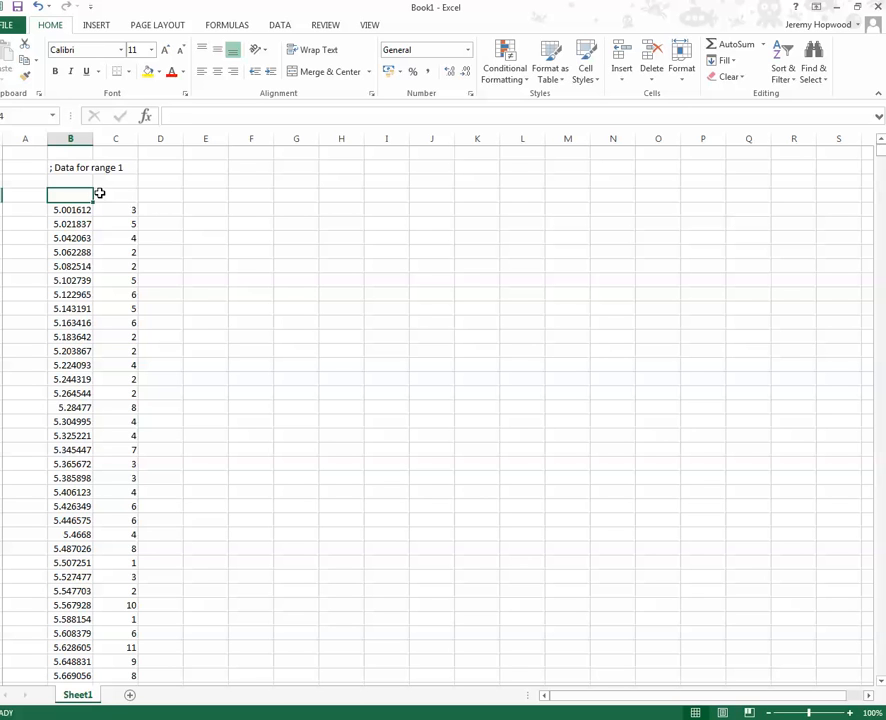
type("2th")
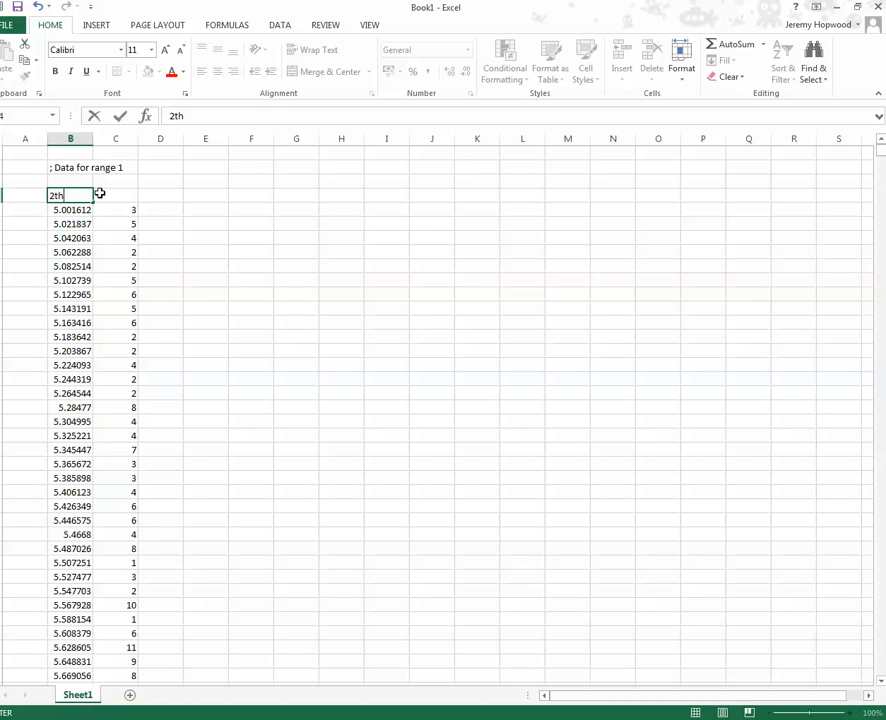
type("eeta")
left_click(115, 197)
type("Int")
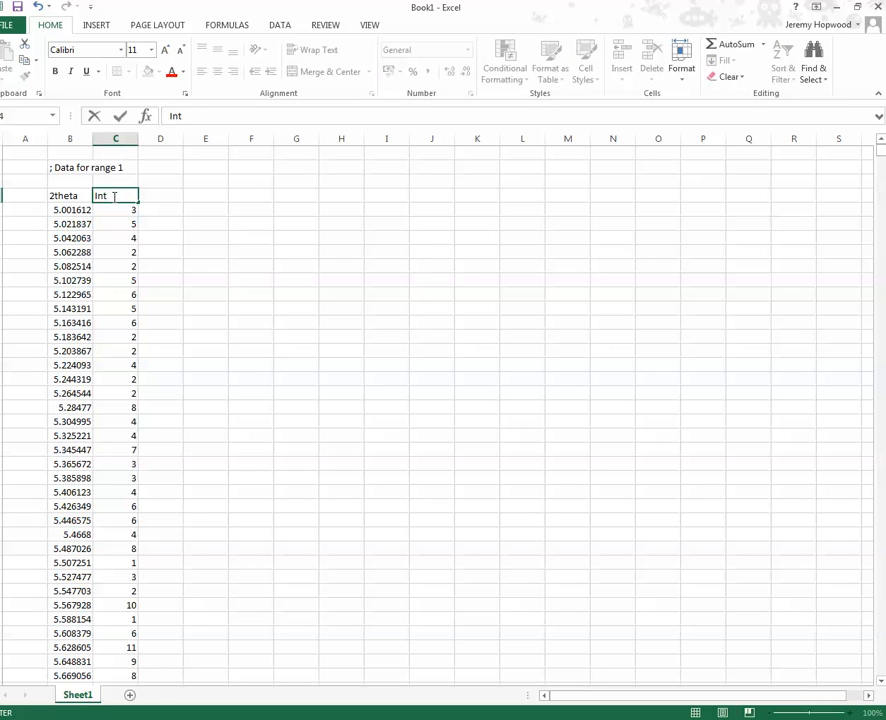
left_click(207, 238)
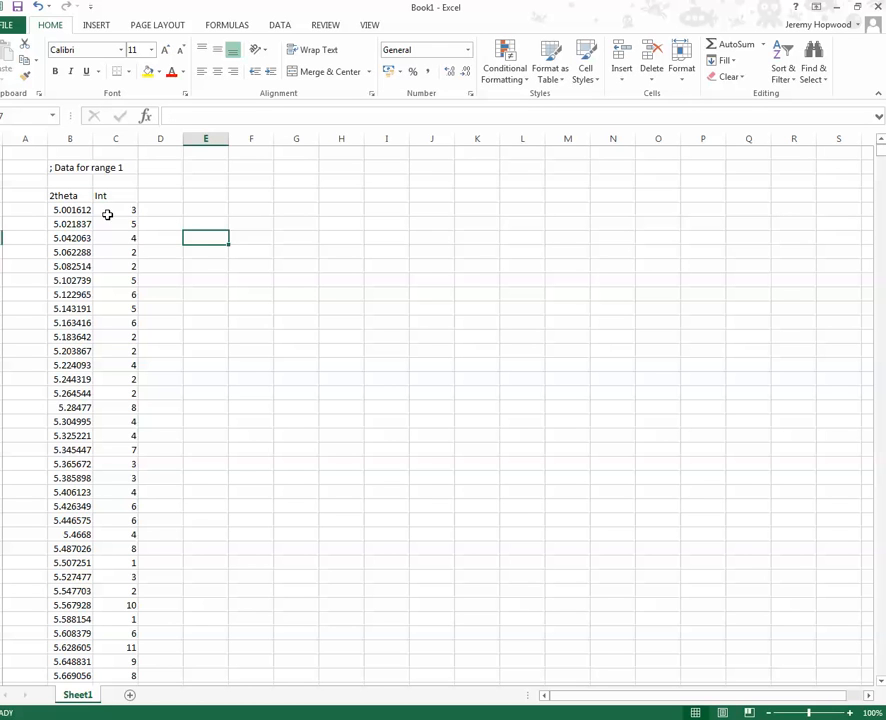
- Move the "; Data for range 1" label up to B1 and check the sample's file name in the XRD folder
left_click(59, 166)
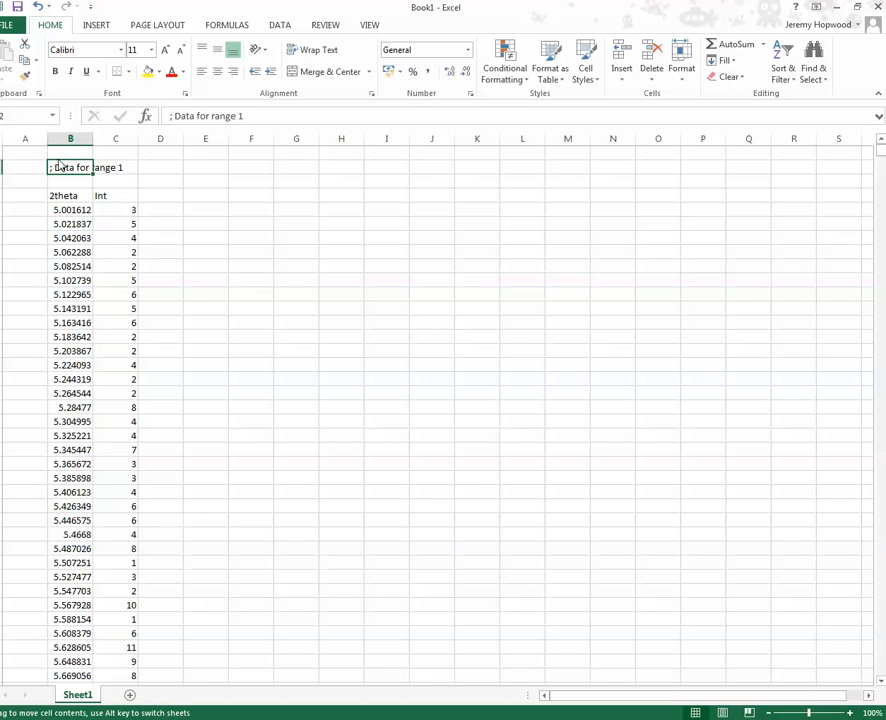
left_click_drag(59, 166, 64, 153)
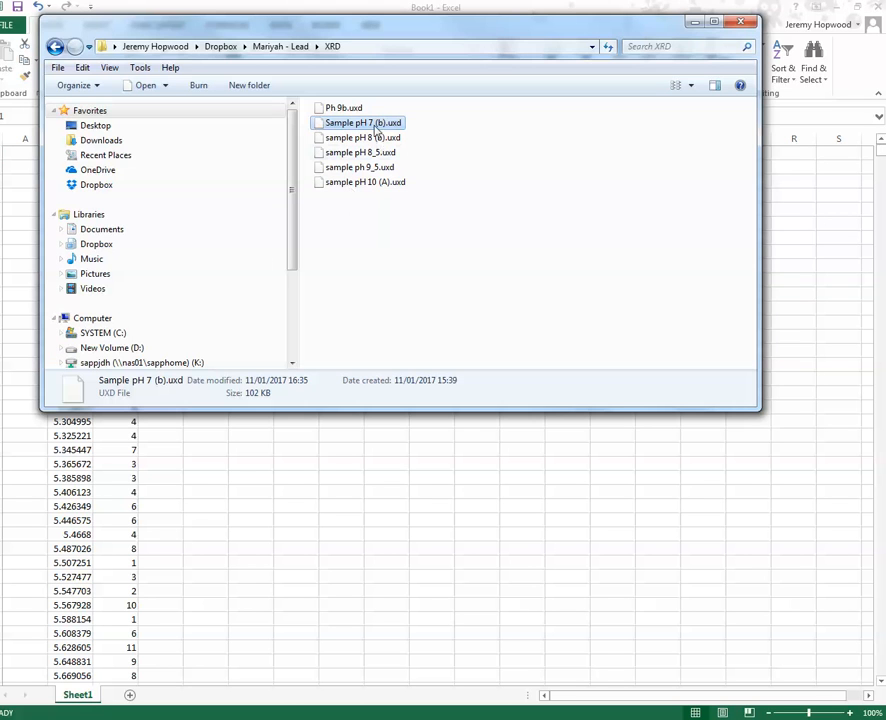
left_click_drag(440, 26, 0, 112)
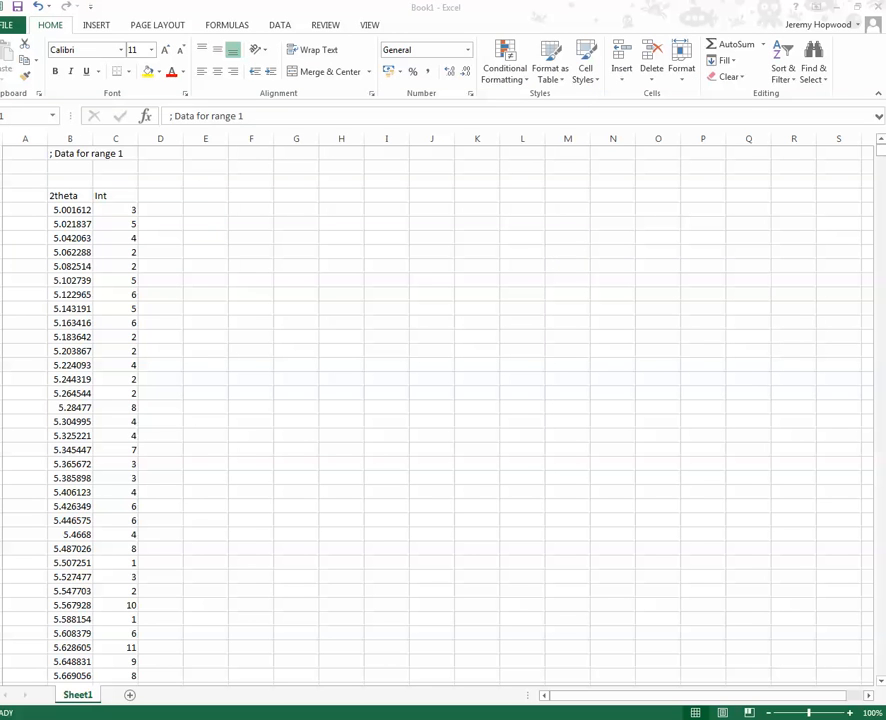
- Enter the sample name Sample pH7 (b) in B2 and delete the range label from B1
left_click(71, 162)
left_click(73, 174)
type("Sa")
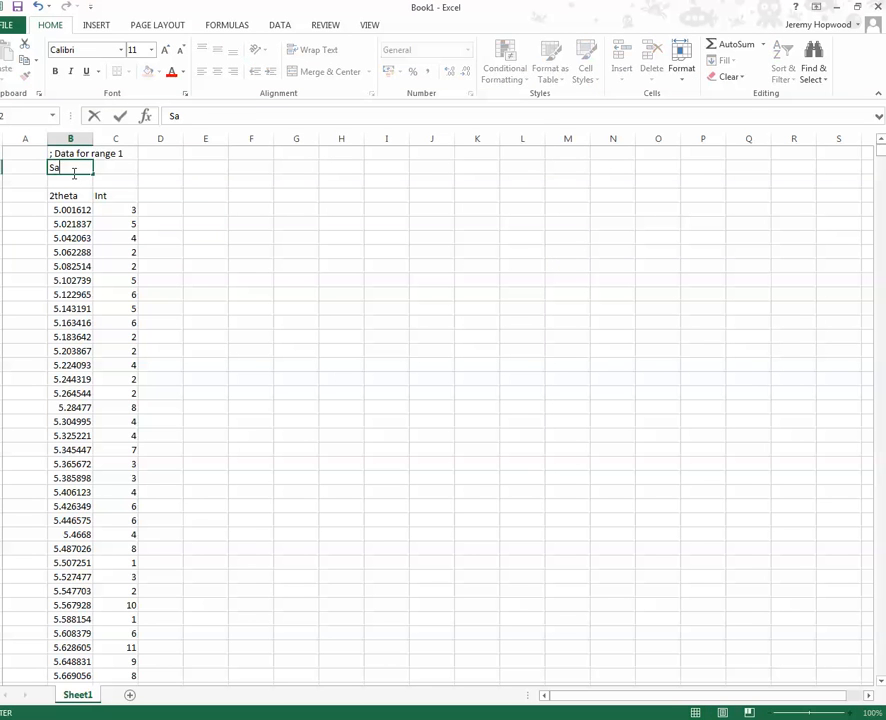
type("mple pH7")
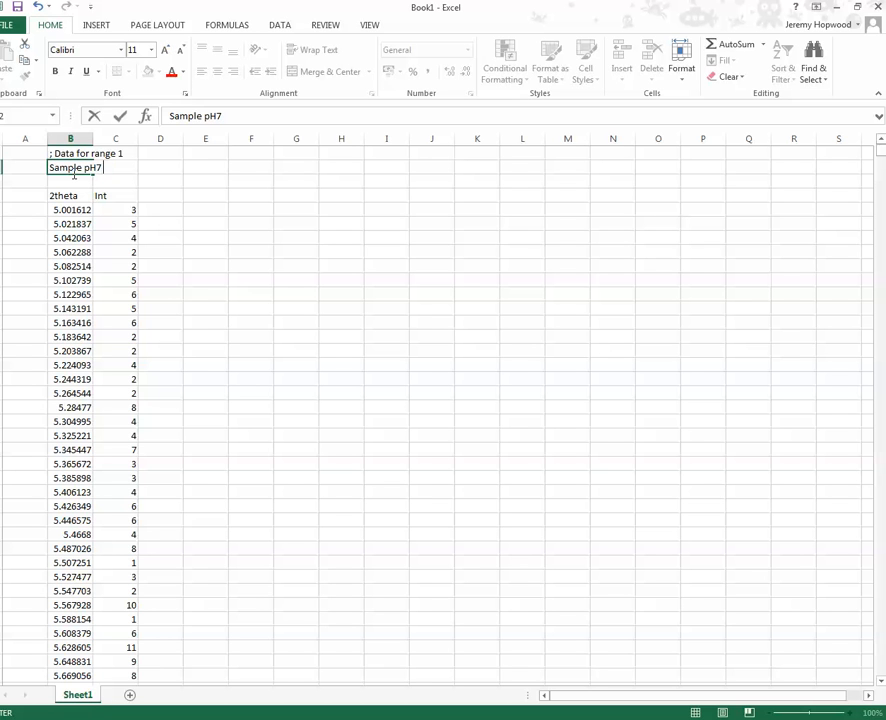
type(" (b).u")
key("BackSpace")
key("BackSpace")
key("BackSpace")
left_click(180, 212)
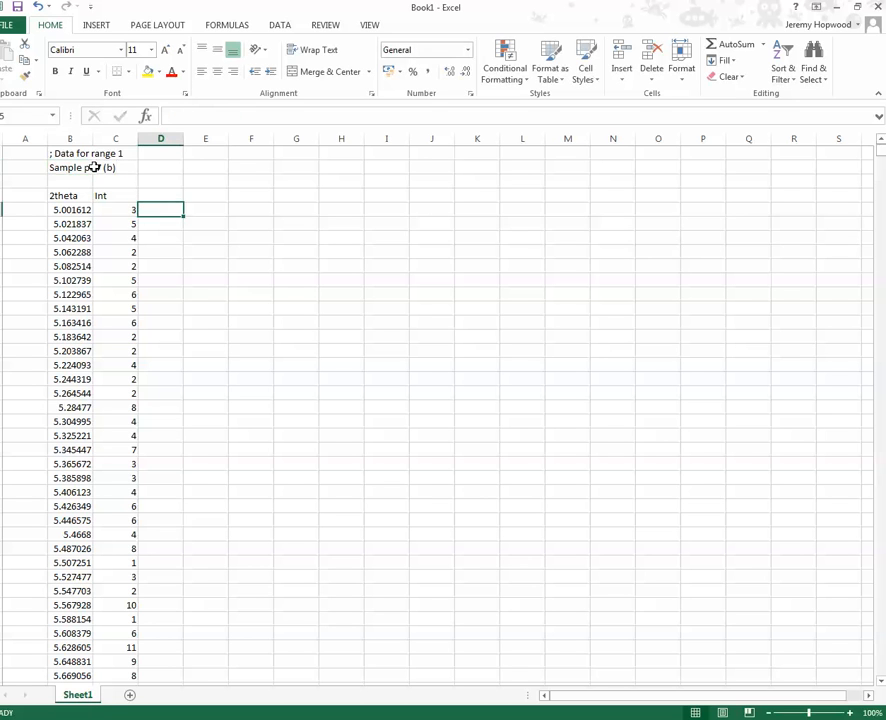
left_click(64, 155)
key("Delete")
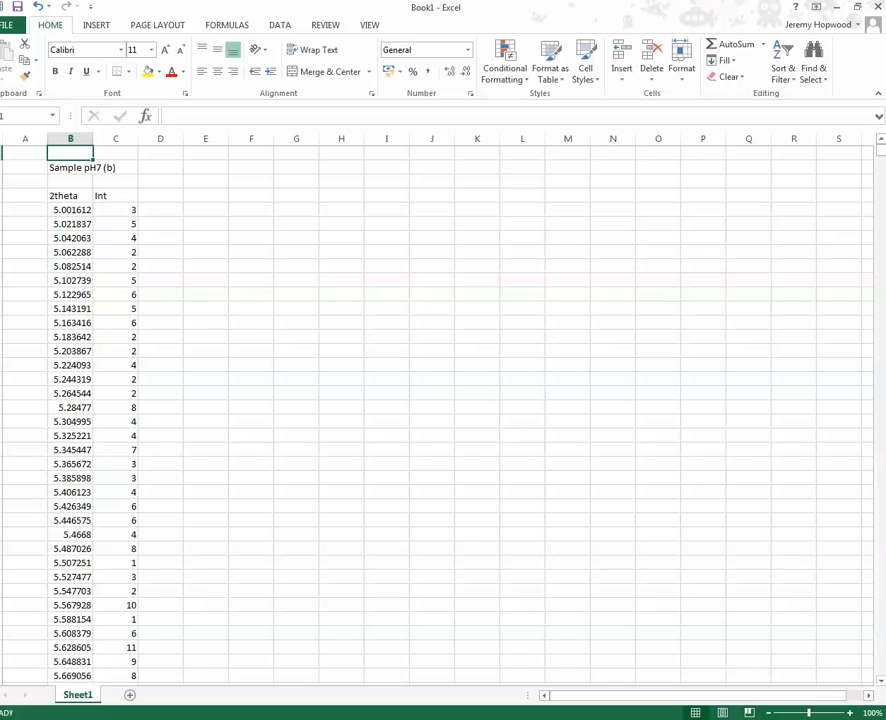
- Switch back to Notepad and clear all of the pH 7 data from the text window
key("alt+Tab")
key("alt+Tab")
key("alt+Tab")
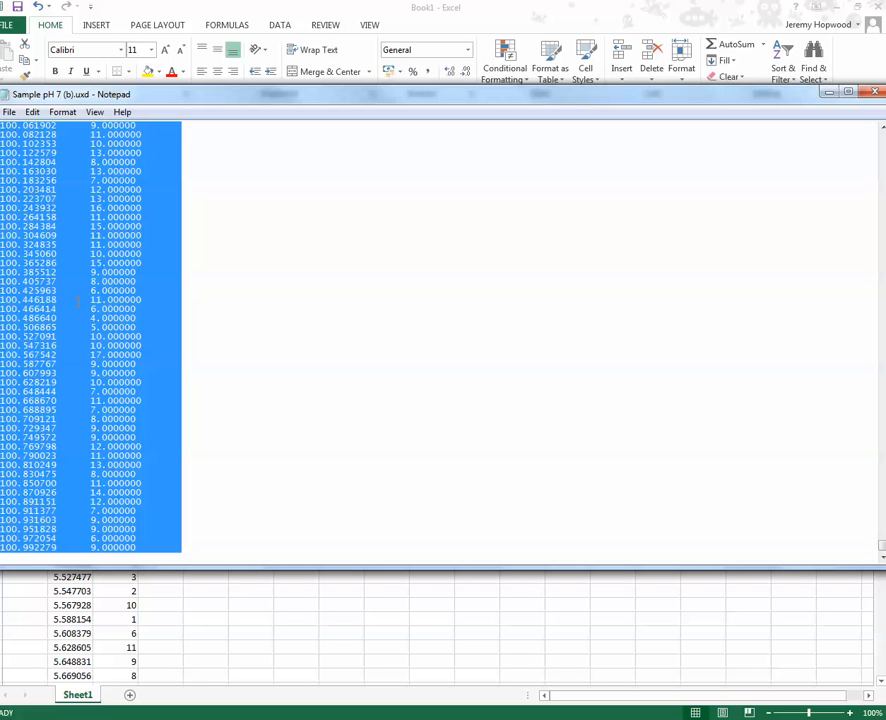
key("Delete")
left_click(10, 112)
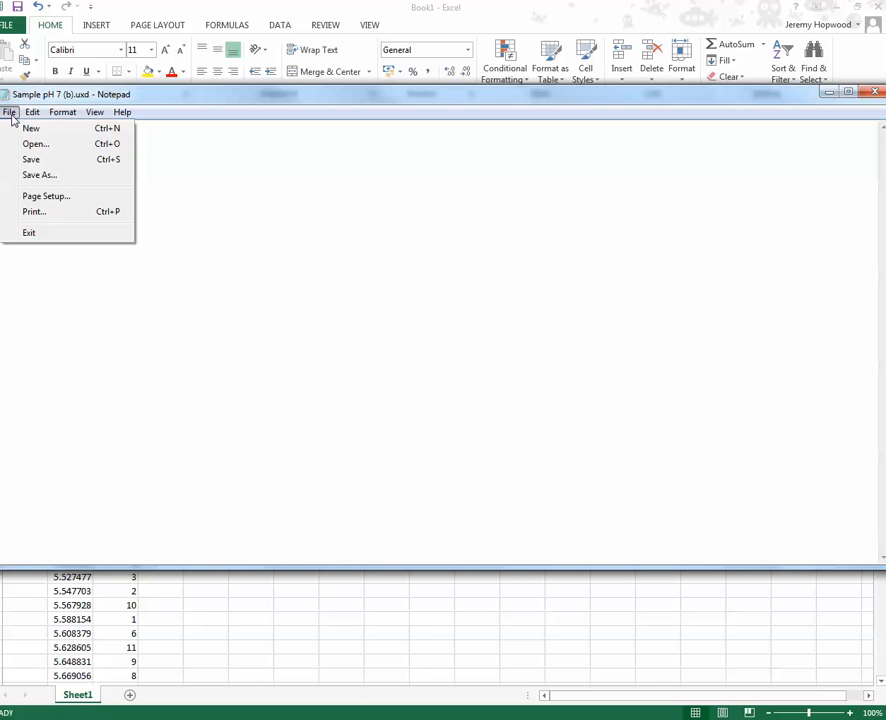
left_click(29, 146)
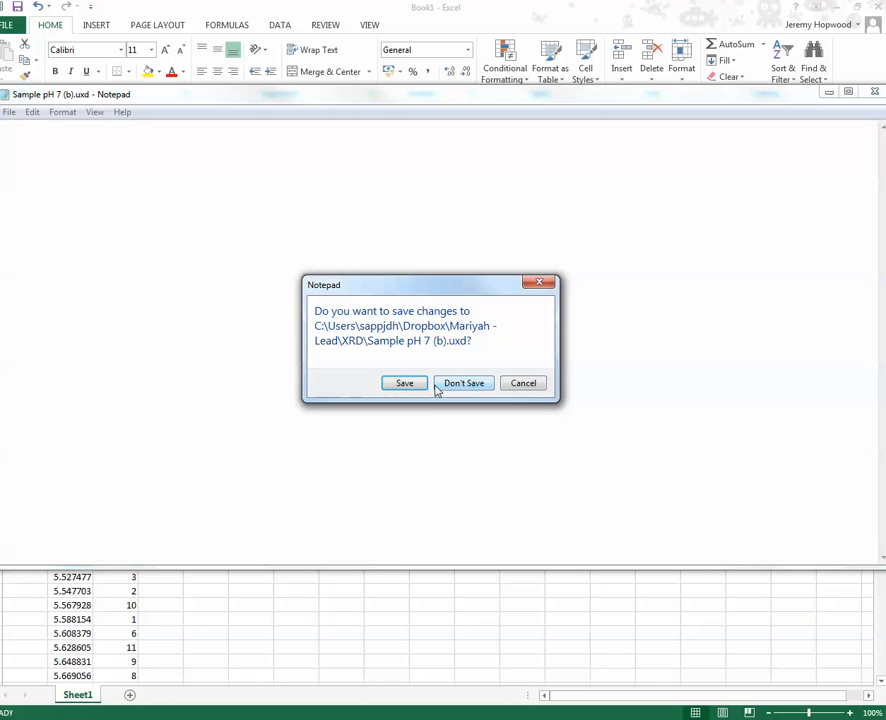
left_click(530, 389)
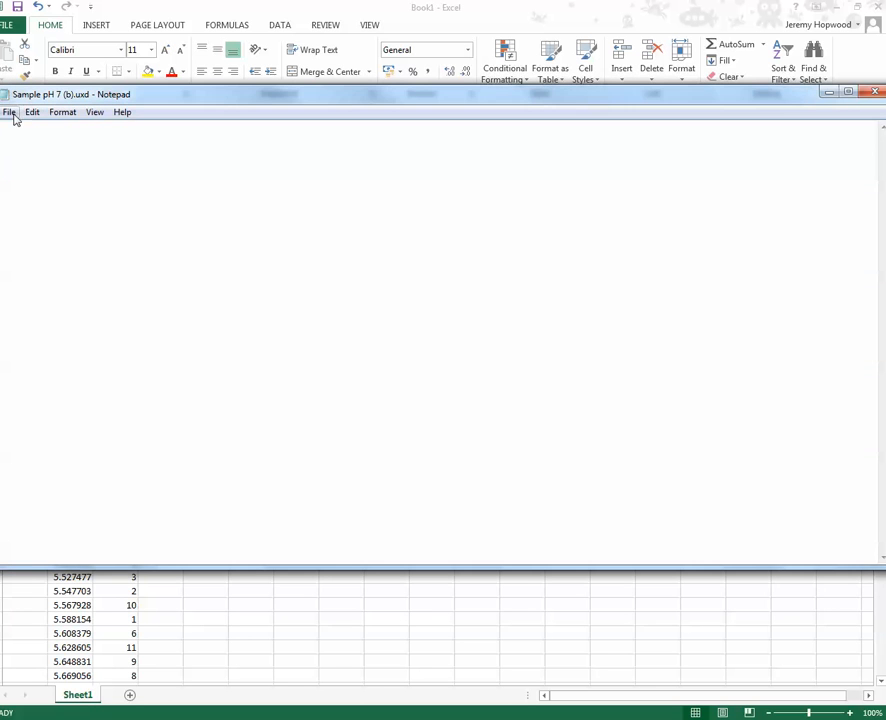
- Start opening another file in Notepad without saving the emptied pH 7 file, and browse to the XRD folder in Dropbox
left_click(9, 112)
left_click(30, 146)
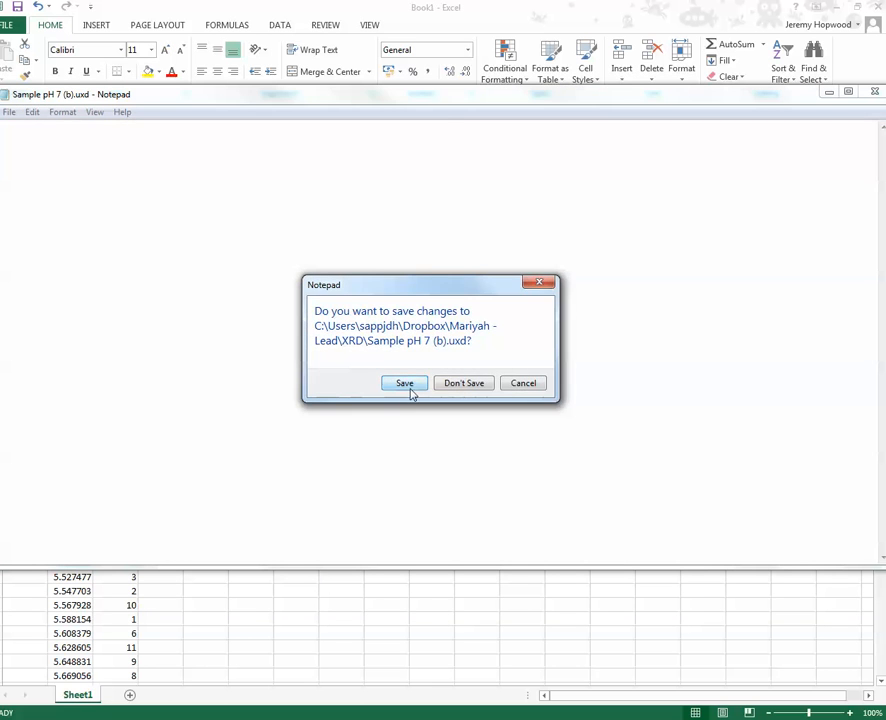
left_click(461, 384)
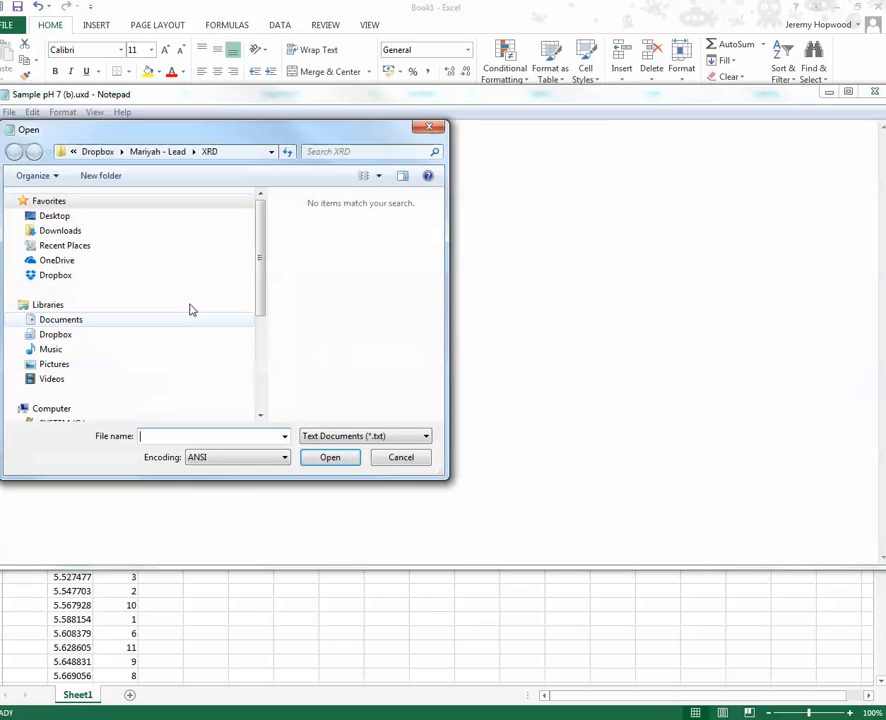
left_click(55, 337)
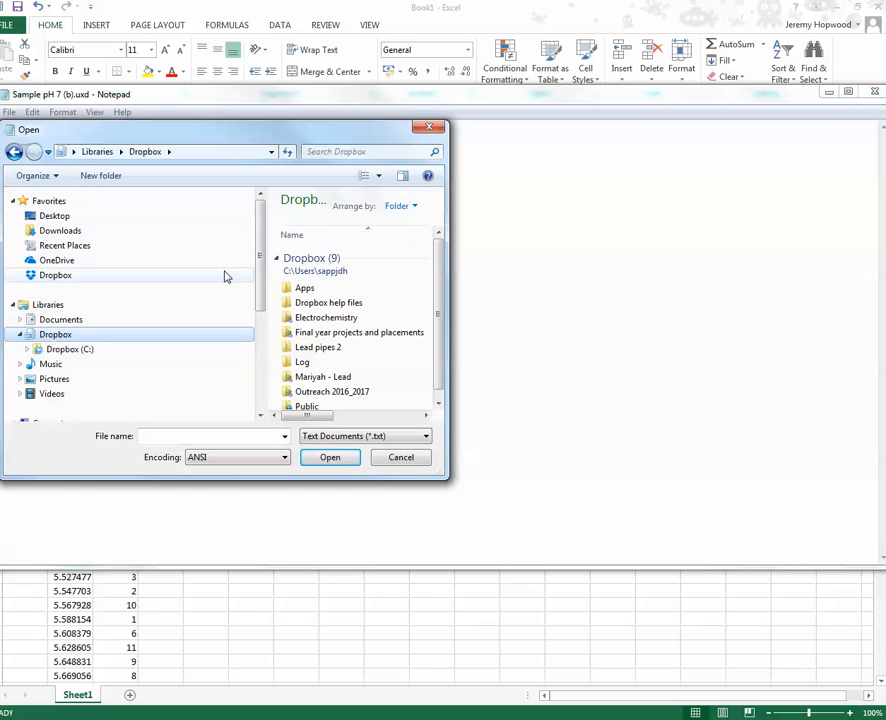
double_click(313, 379)
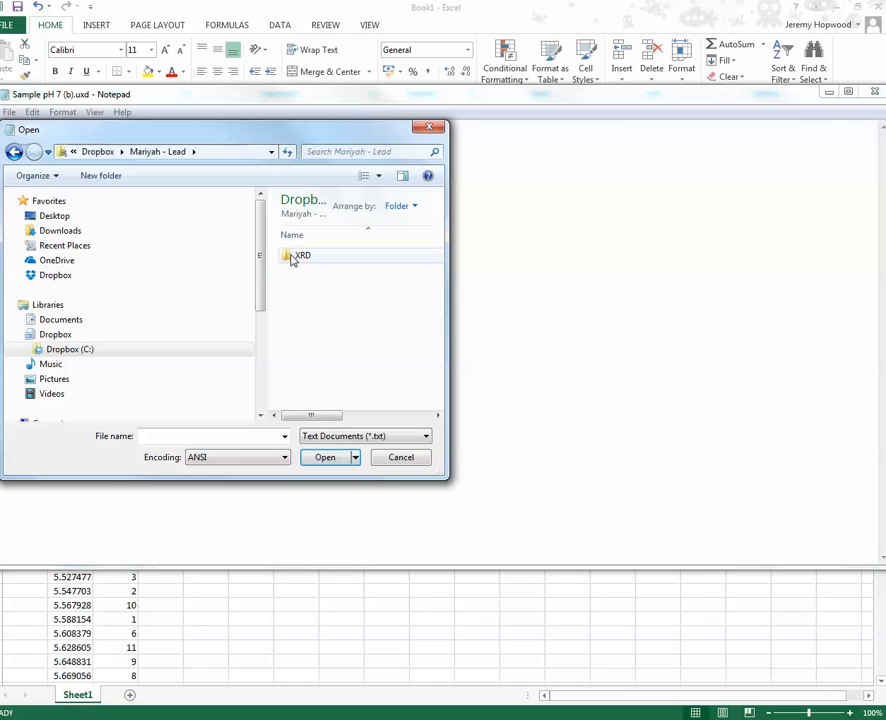
double_click(294, 259)
- Show all file types in the XRD folder and open sample pH 8 (b).uxd
left_click(358, 437)
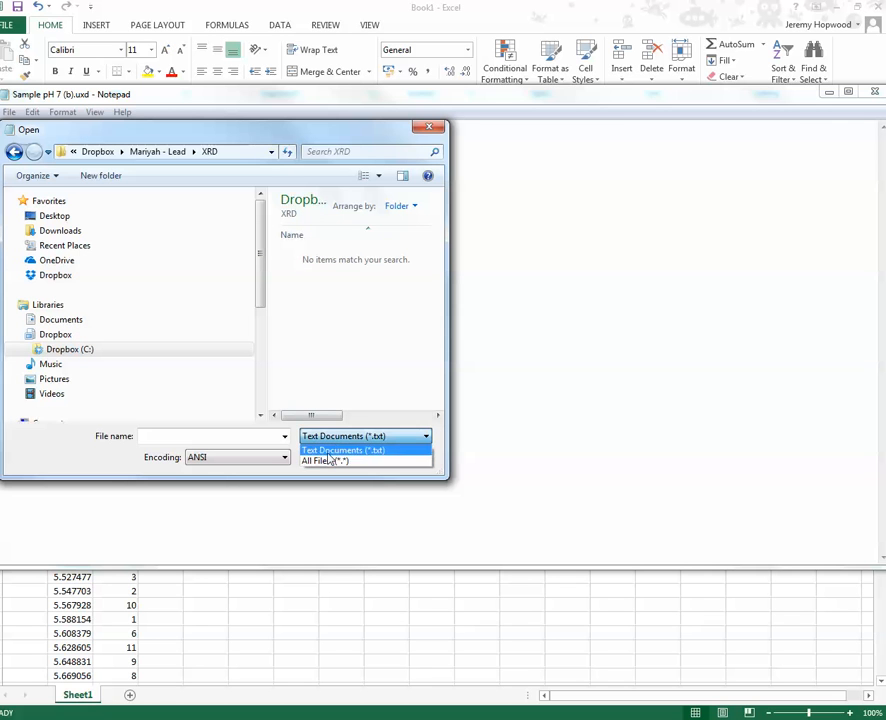
left_click(330, 461)
left_click(332, 300)
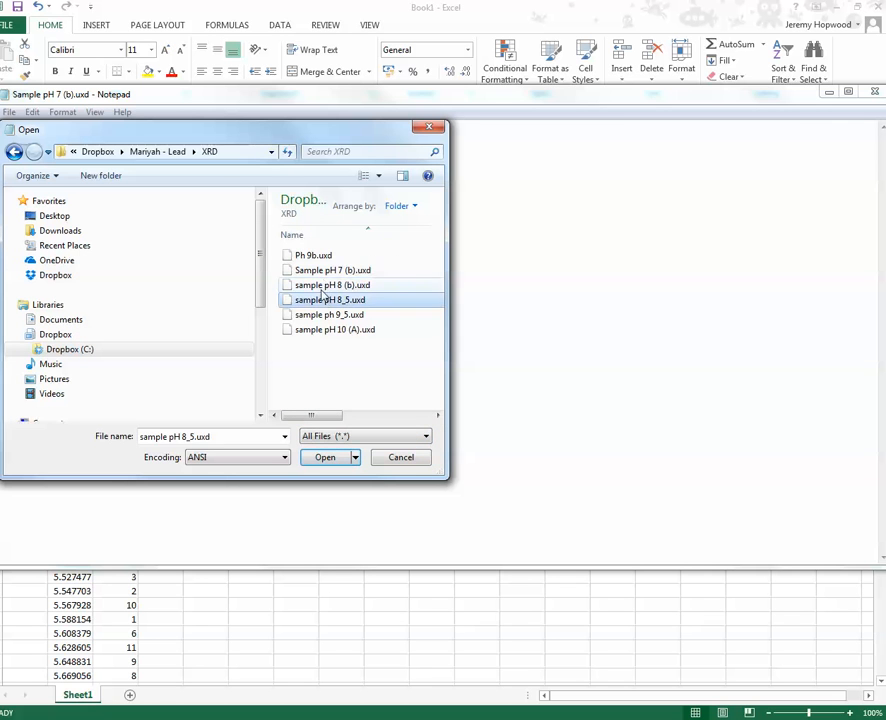
key("Up")
left_click(323, 457)
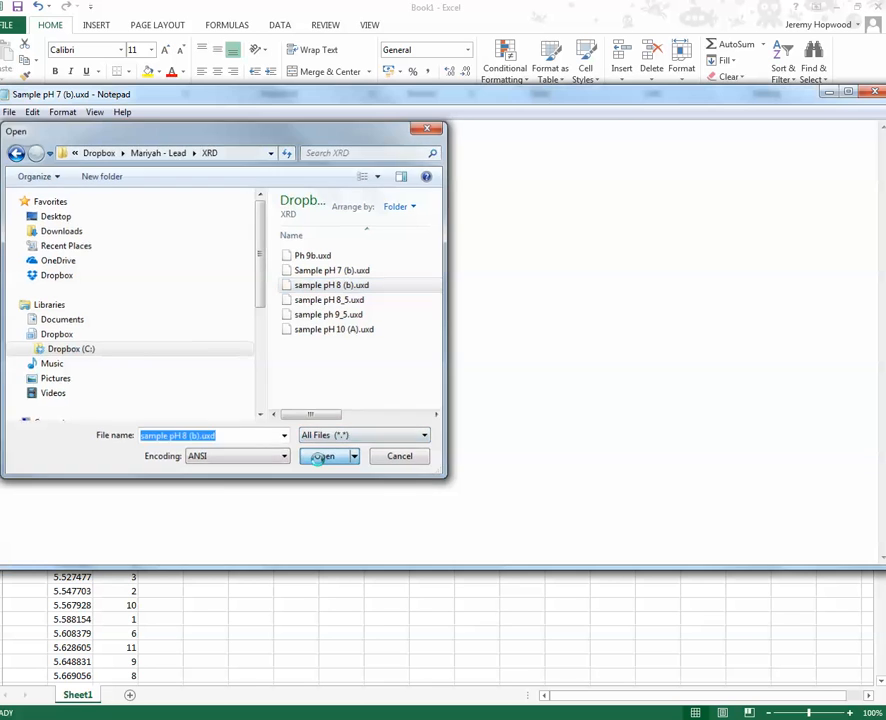
- Copy all of the pH 8 data from Notepad and paste it into the Excel sheet starting at F4
key("ctrl+a")
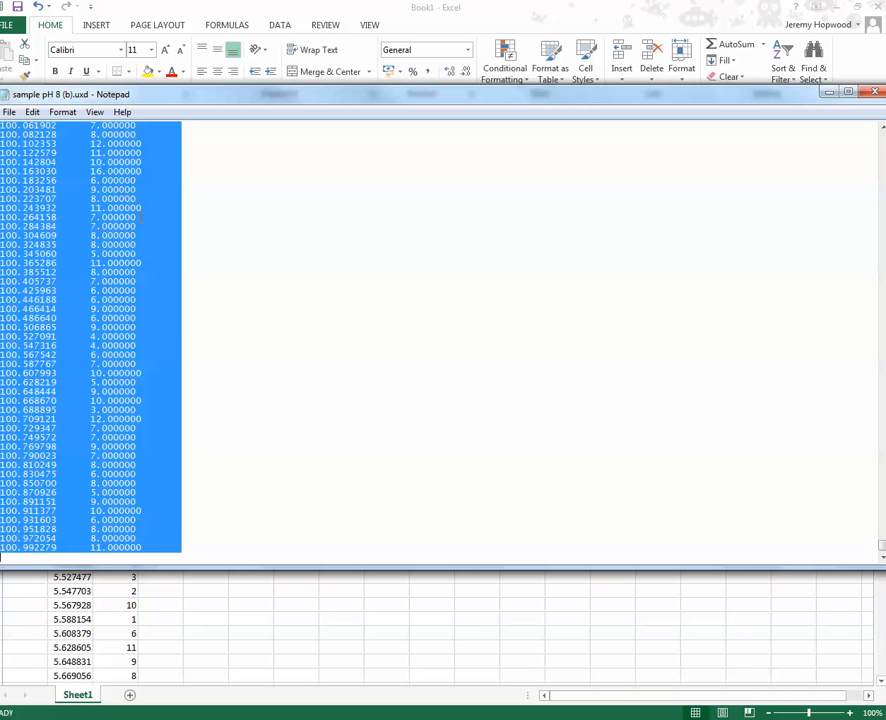
left_click(212, 624)
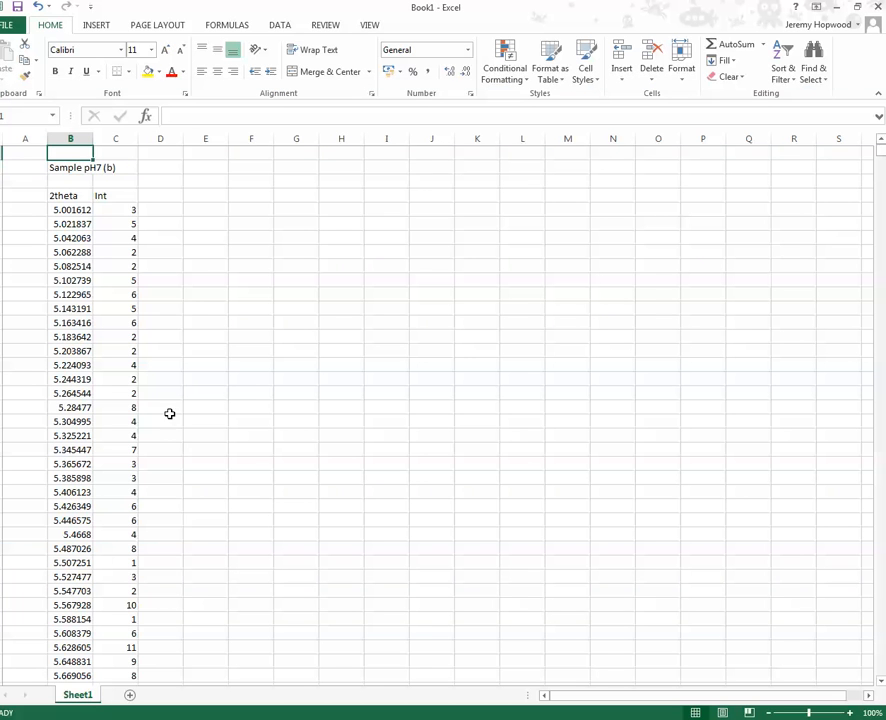
left_click(259, 199)
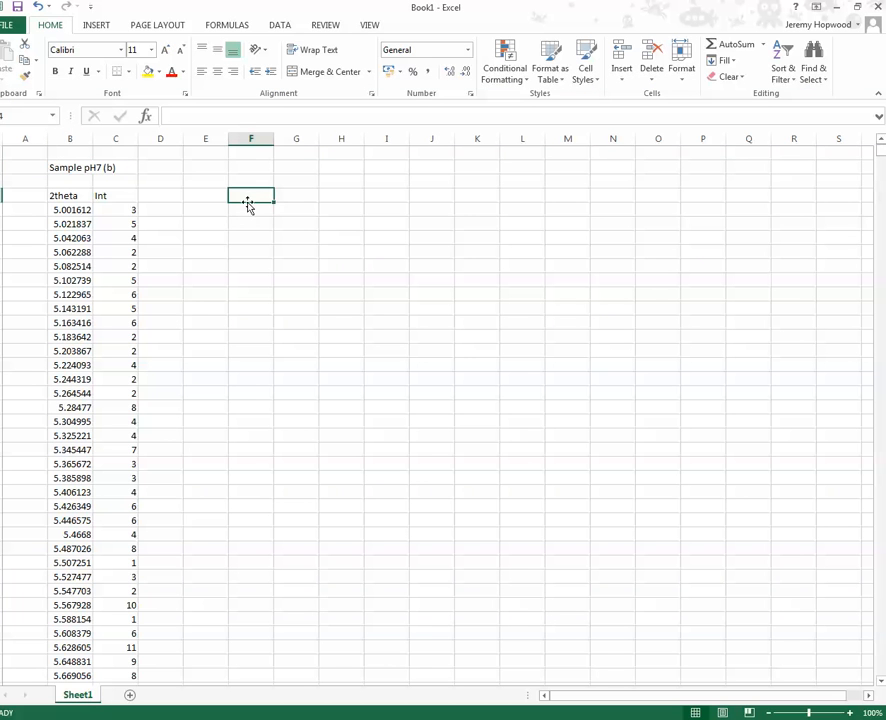
right_click(250, 198)
left_click(498, 257)
key("alt+Tab")
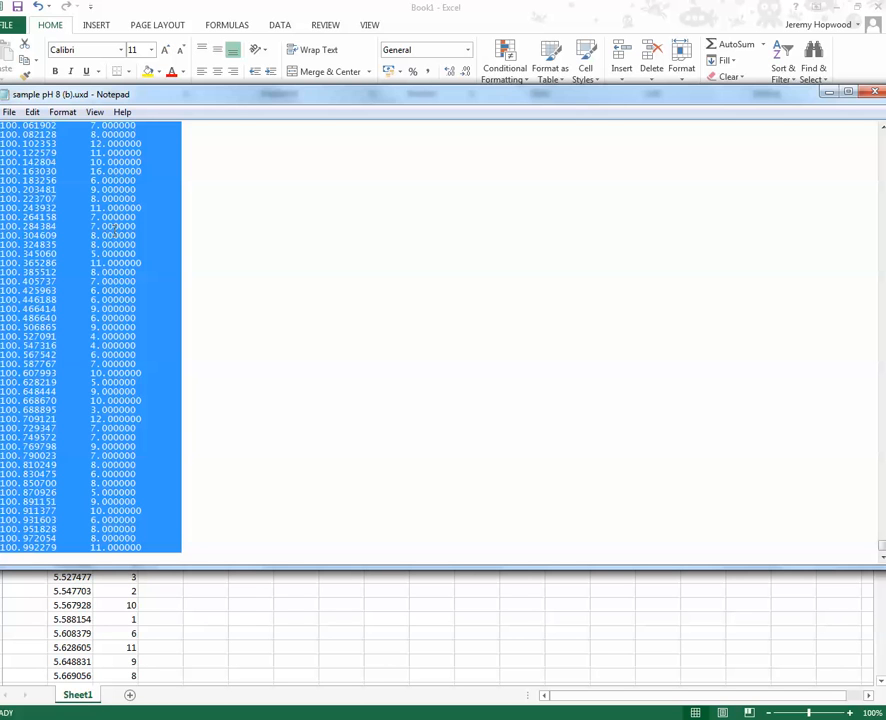
key("alt+Tab")
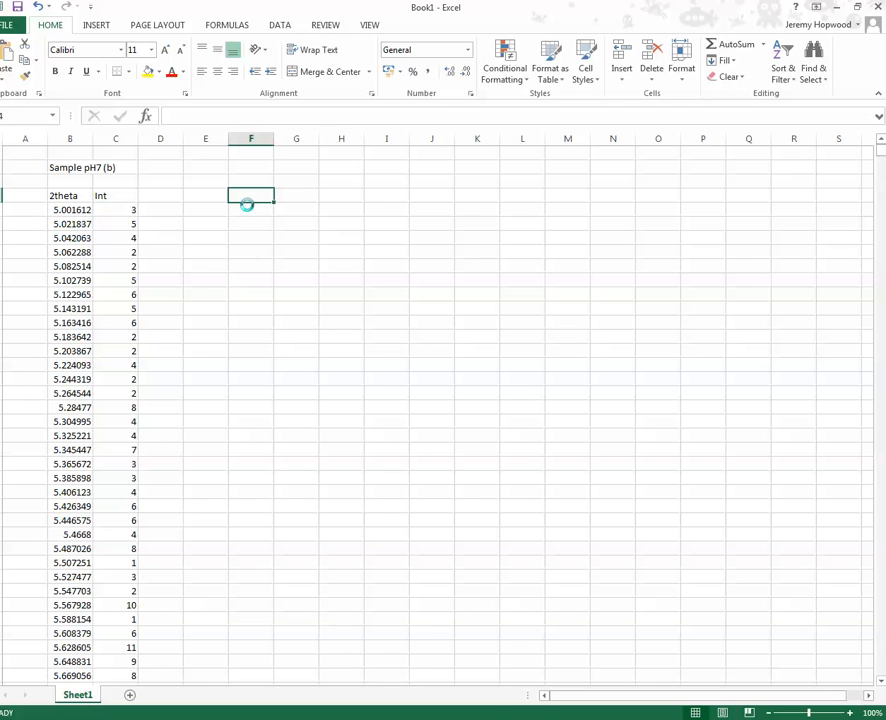
key("ctrl+v")
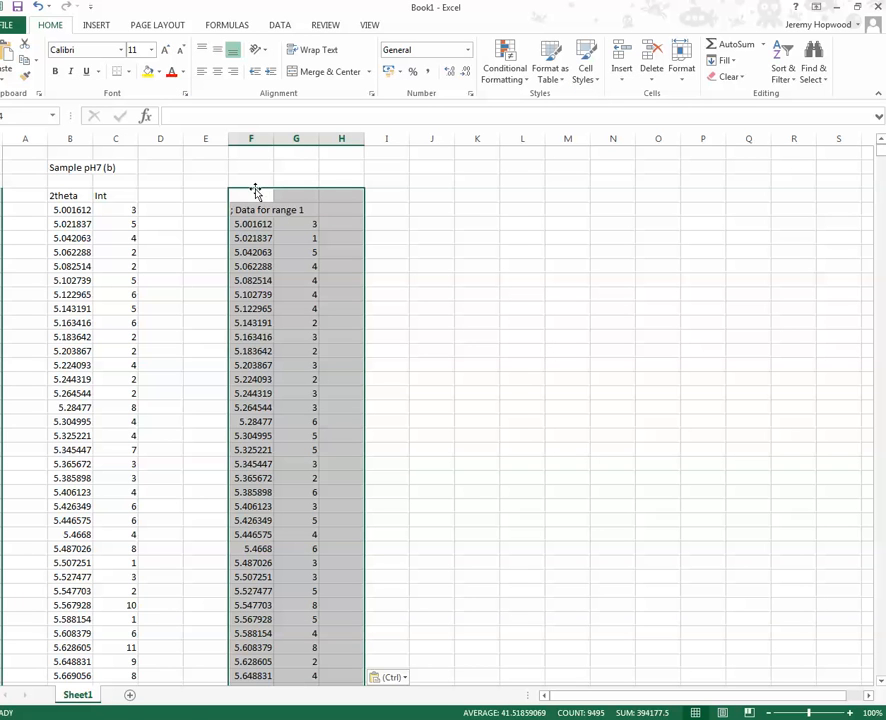
- Move the pasted pH 8 block up one row to start at F3 and delete its "; Data for range 1" label
left_click_drag(257, 192, 233, 177)
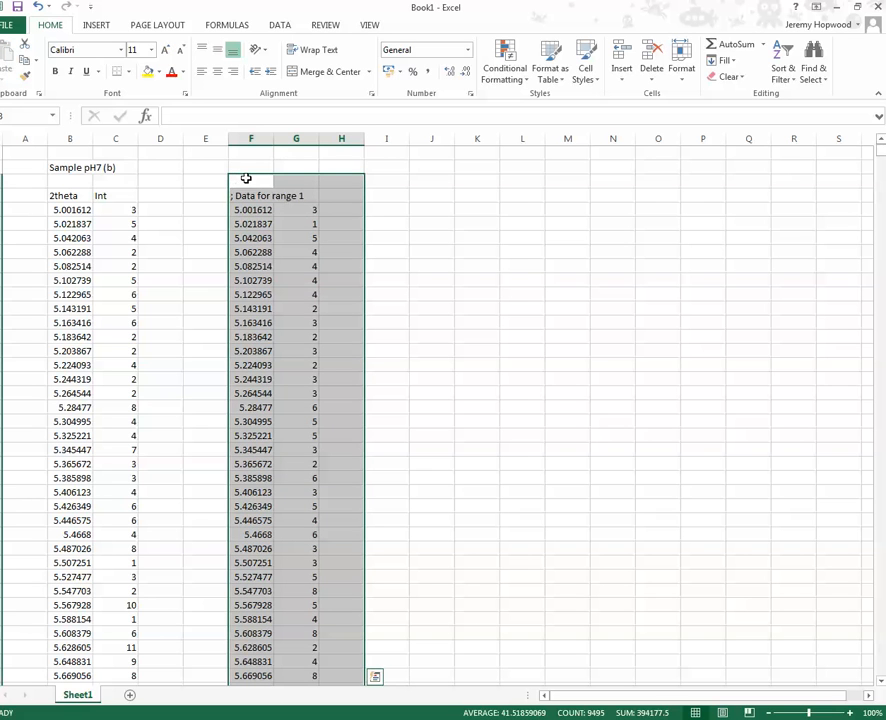
left_click(250, 195)
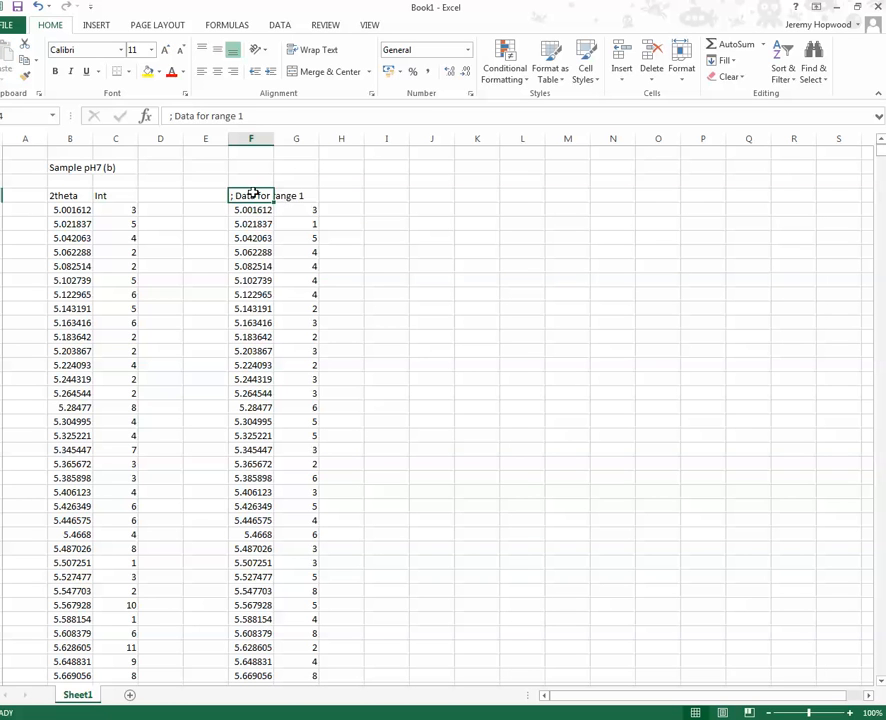
key("Delete")
- Enter the sample name Sample pH8 (b) in F2 above the second data set
left_click(68, 168)
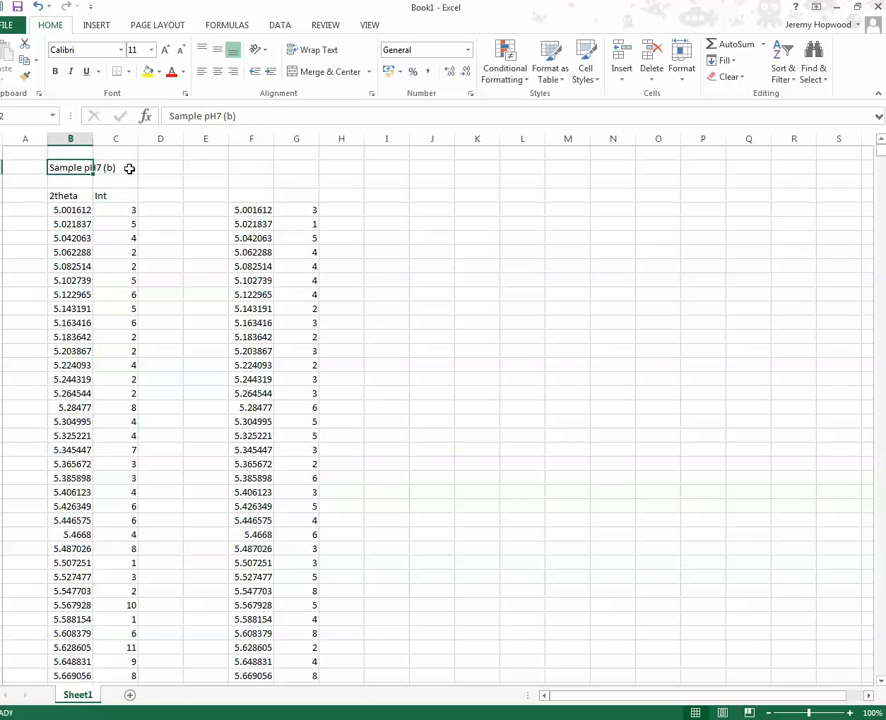
left_click(250, 167)
type("Sample 8")
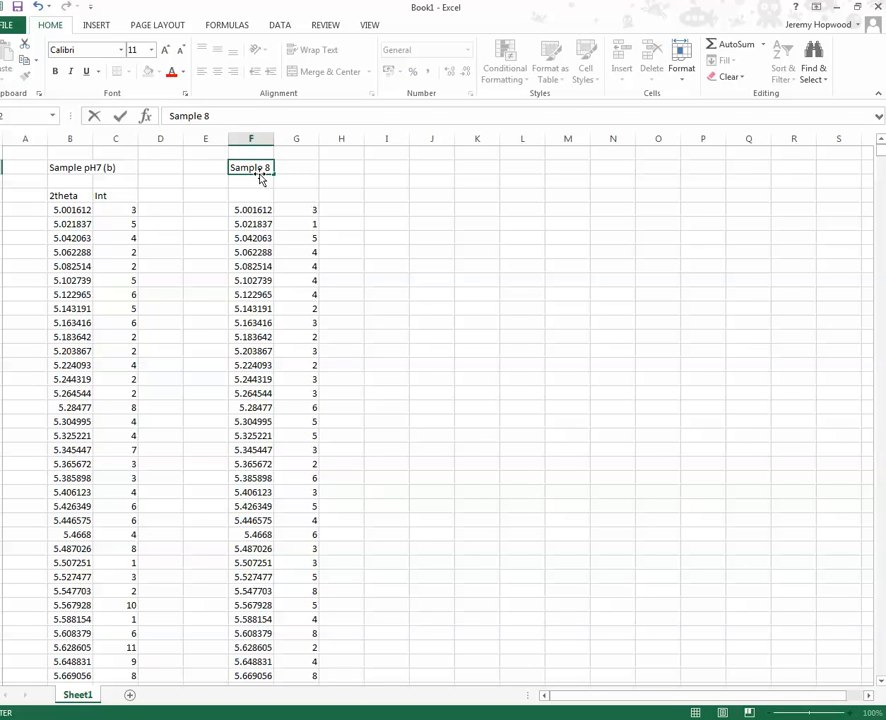
type(" pH")
key("BackSpace")
key("BackSpace")
left_click(378, 249)
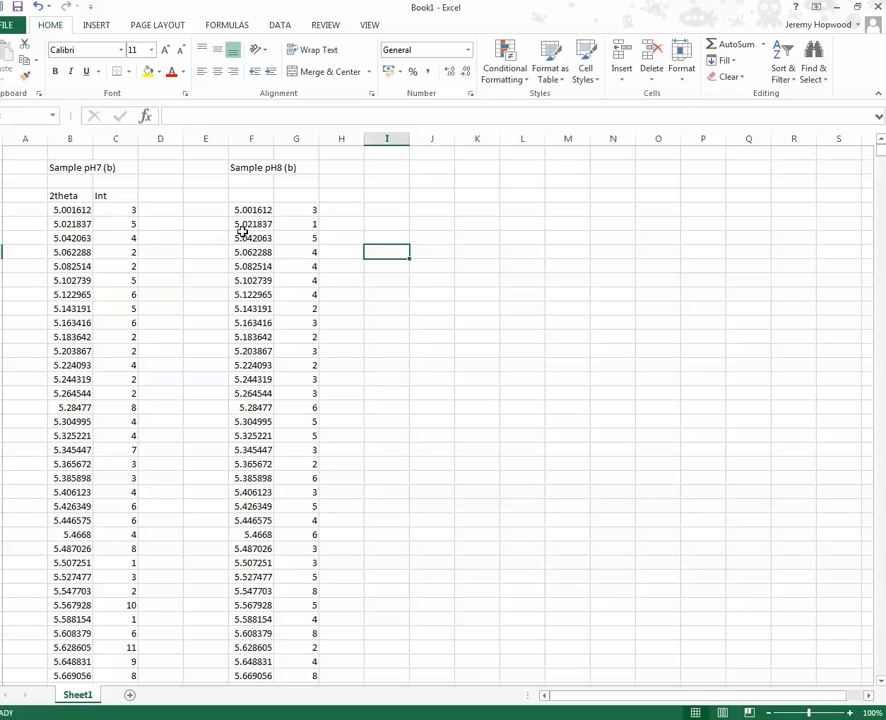
- Copy the 2theta and Int headings from B4:C4 to F4:G4 above the pH 8 data
left_click_drag(52, 196, 111, 198)
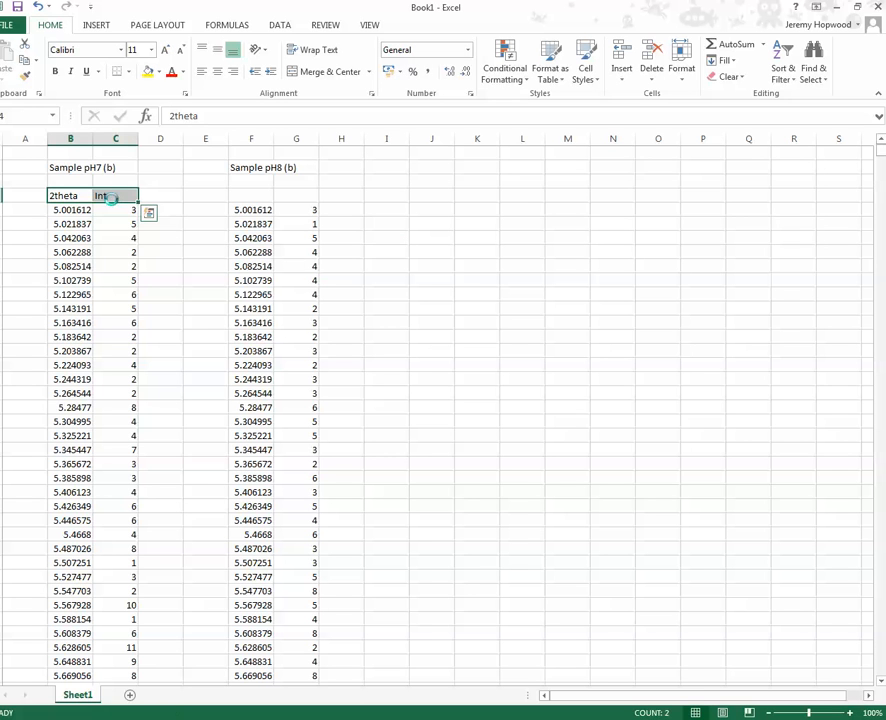
key("ctrl+c")
left_click(262, 197)
key("ctrl+v")
left_click(400, 220)
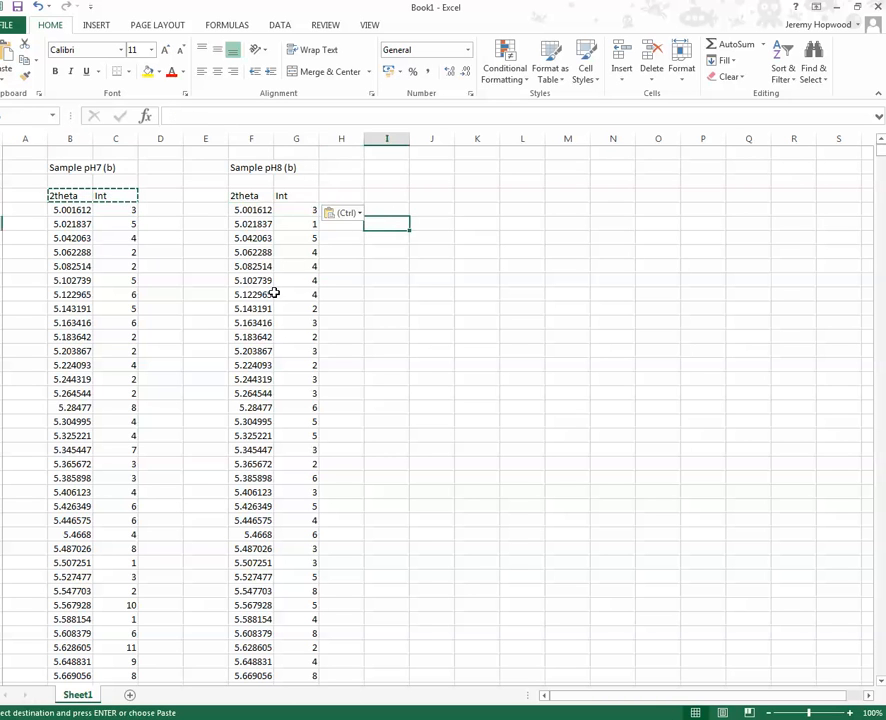
- Start saving the workbook under a new name and browse to the XRD folder in the Dropbox library
left_click(16, 27)
left_click(22, 168)
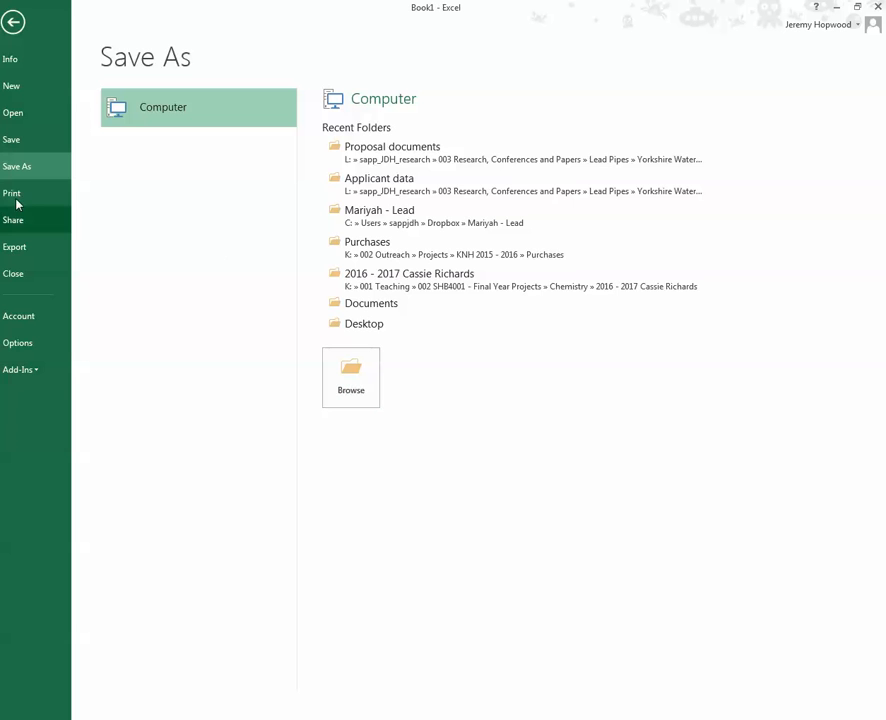
left_click(356, 378)
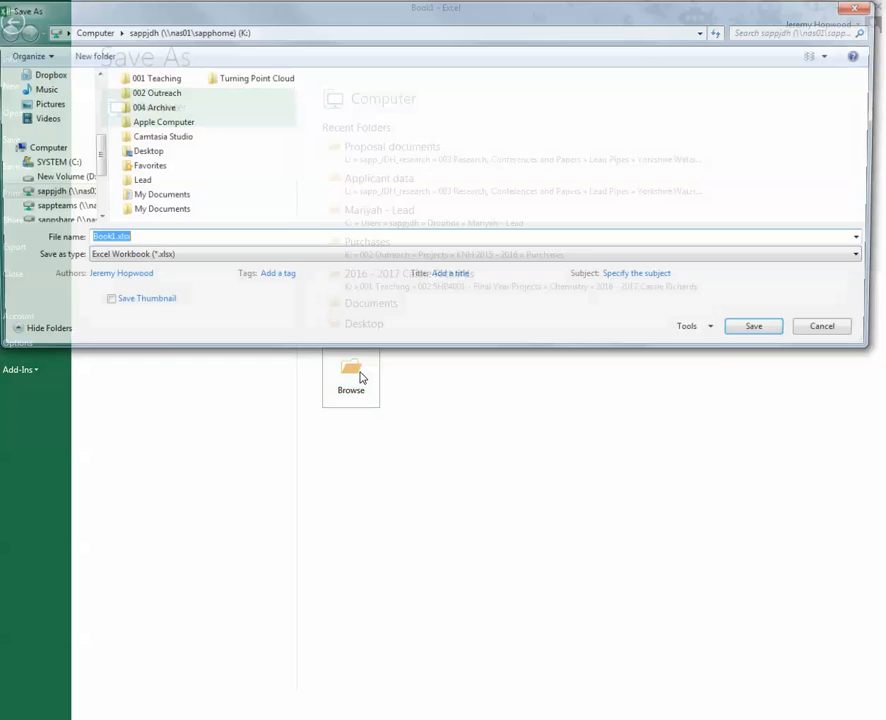
left_click(44, 75)
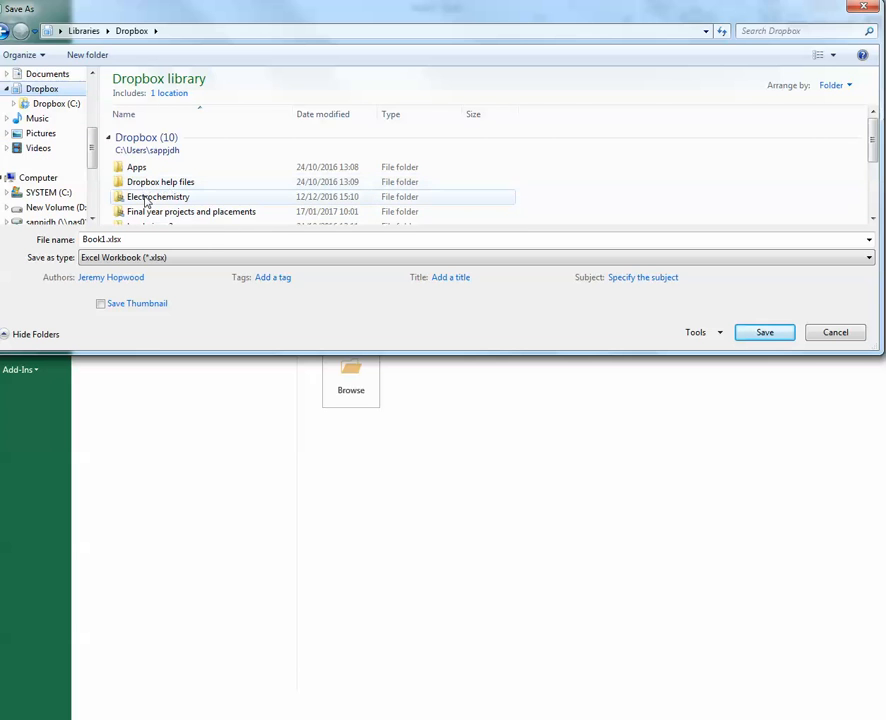
scroll(858, 136, "down", 2)
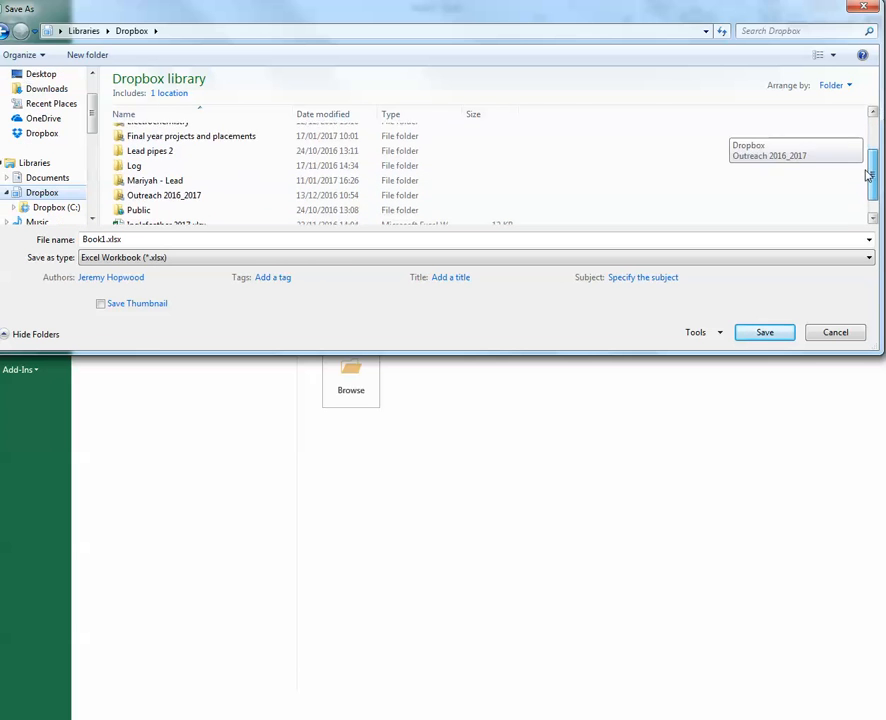
left_click(161, 180)
double_click(165, 180)
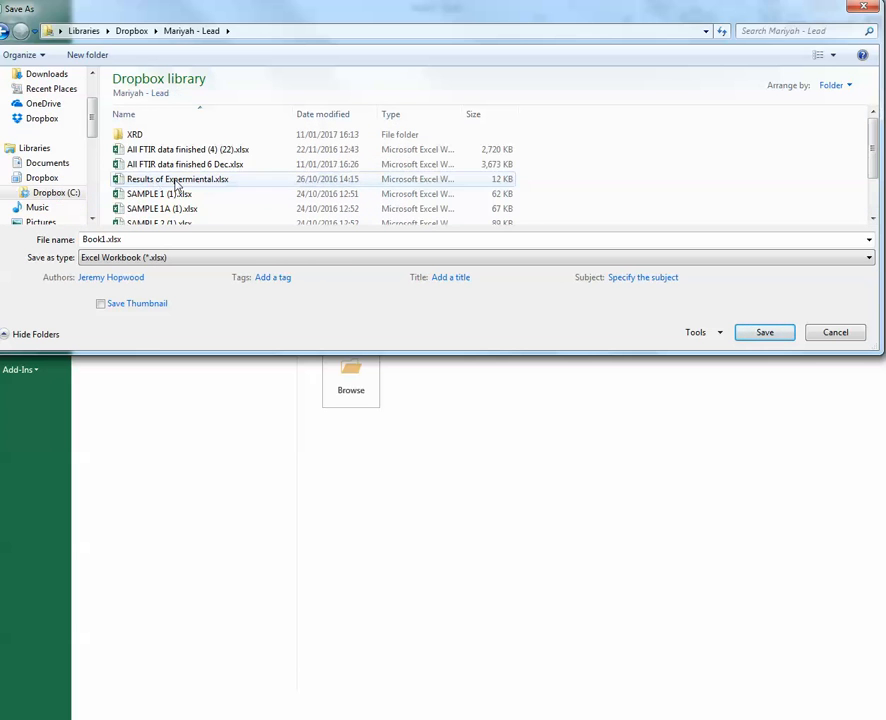
double_click(141, 134)
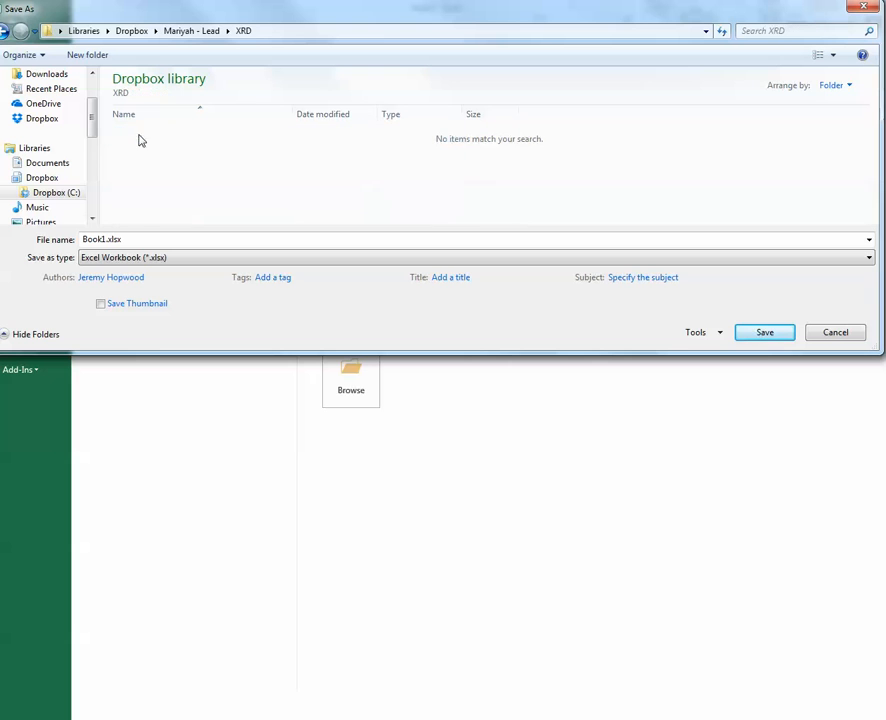
- Name the workbook XRD graphs and save it as an Excel Workbook (*.xlsx)
left_click(144, 238)
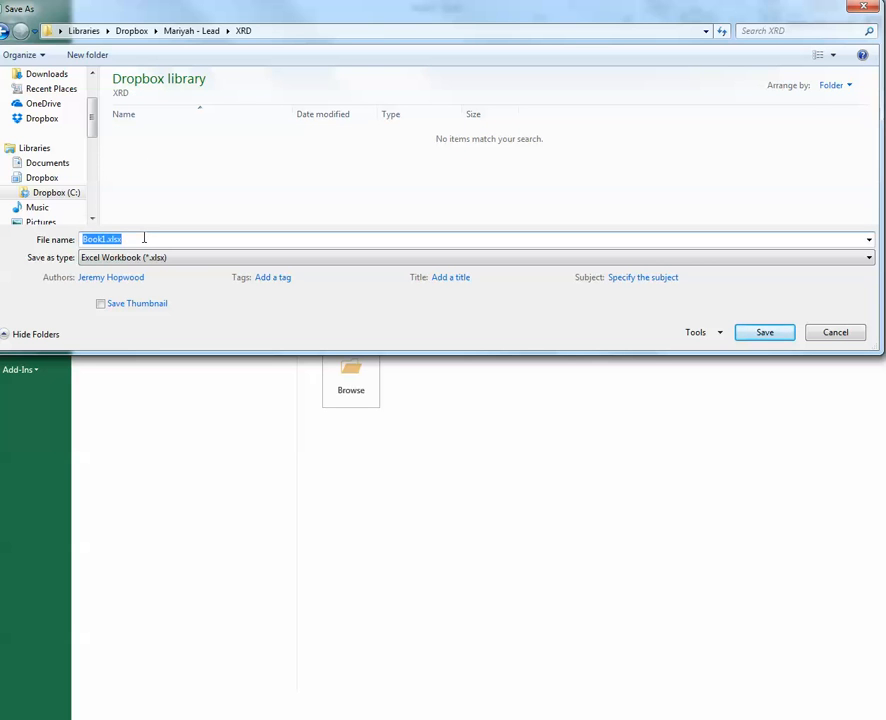
type("XRD graphs")
left_click(763, 332)
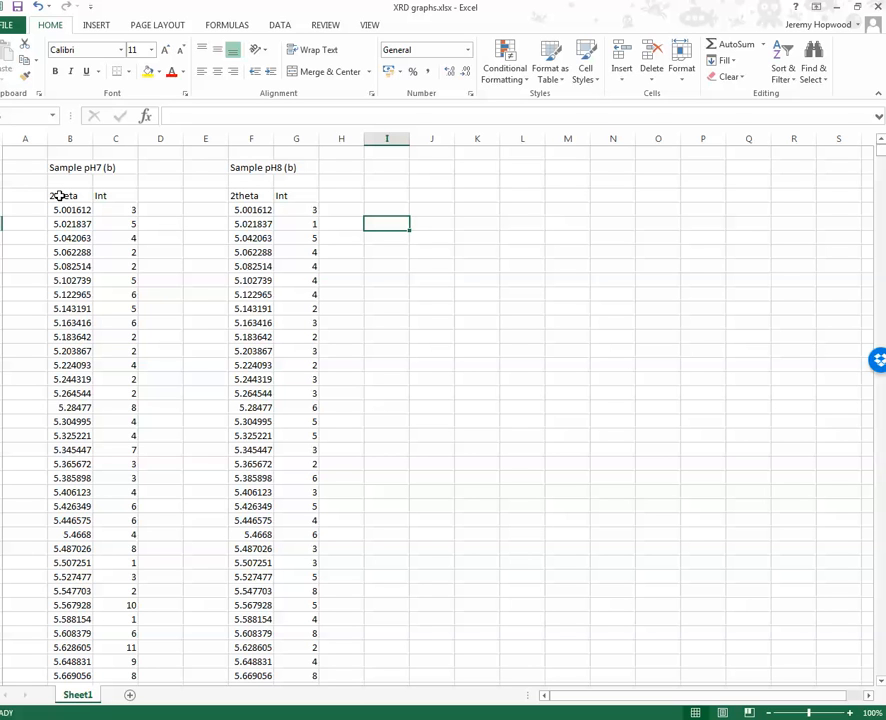
- Insert a scatter chart with smooth lines and markers from the pH 7 data in B5:C4751 and place it beside the data columns
left_click_drag(62, 210, 122, 658)
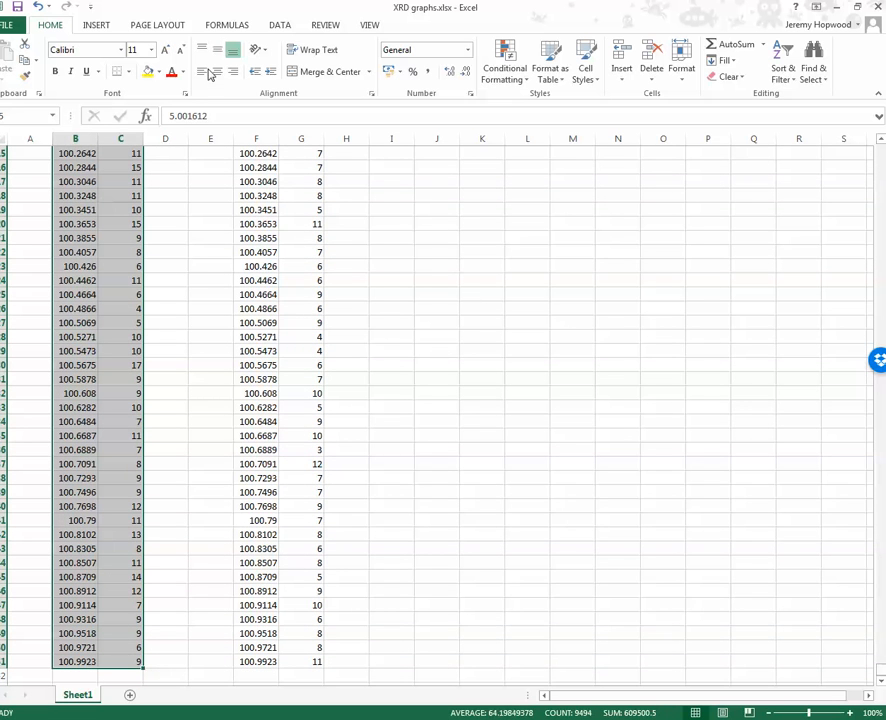
left_click(97, 25)
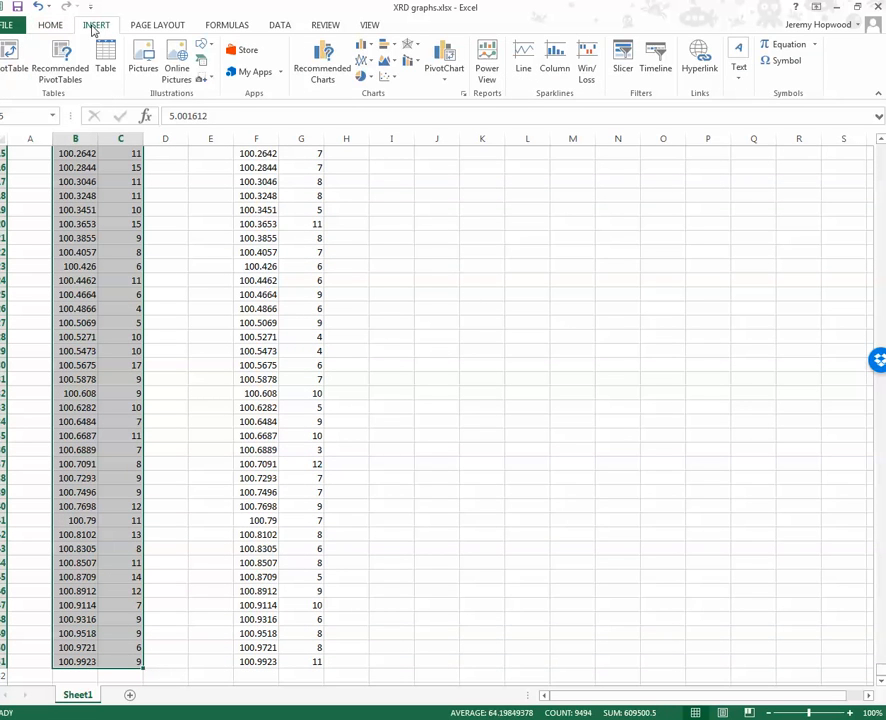
left_click(385, 80)
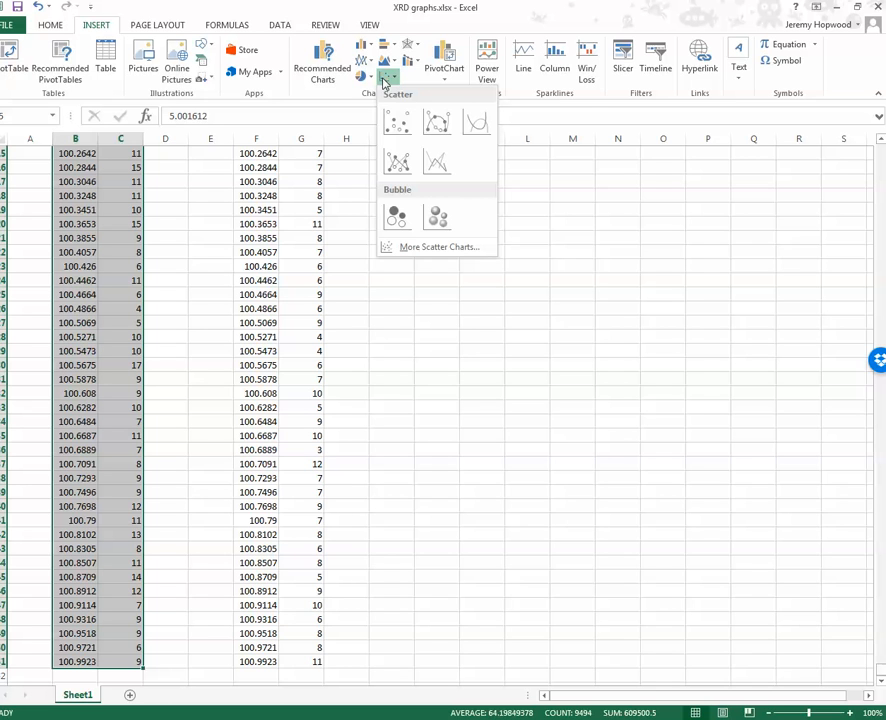
left_click(436, 125)
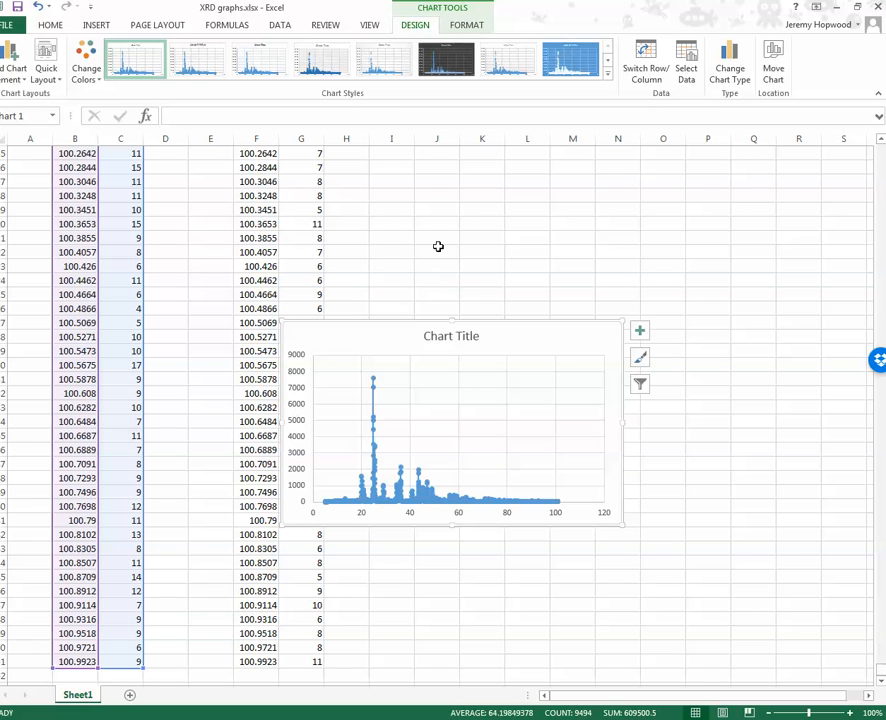
mouse_move(455, 326)
left_mouse_down()
mouse_move(469, 295)
mouse_move(570, 186)
left_mouse_up()
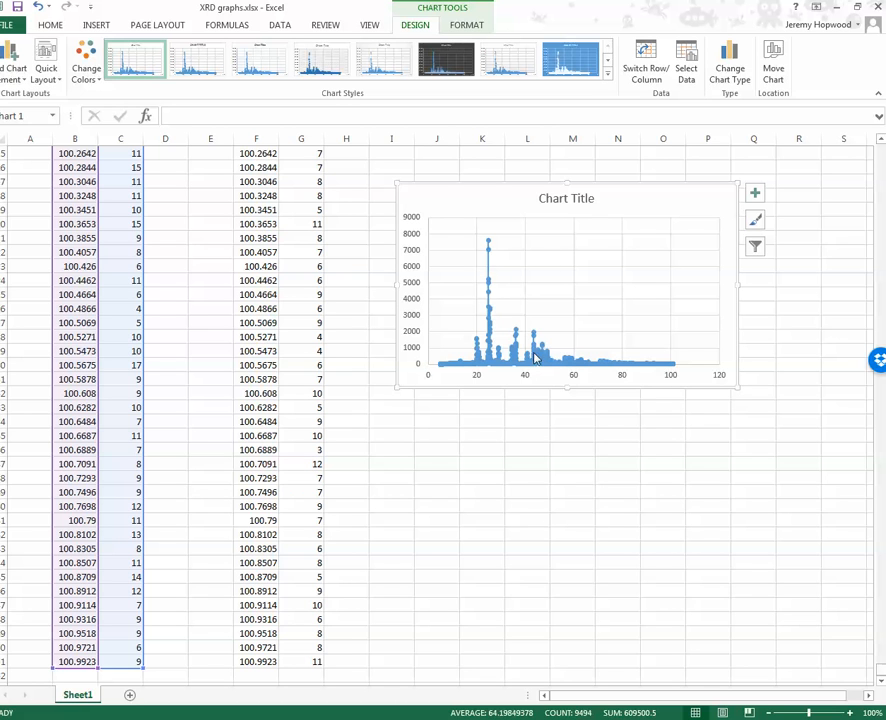
- Delete the plotted pH 7 data series from the scatter chart
mouse_move(490, 286)
left_click(488, 285)
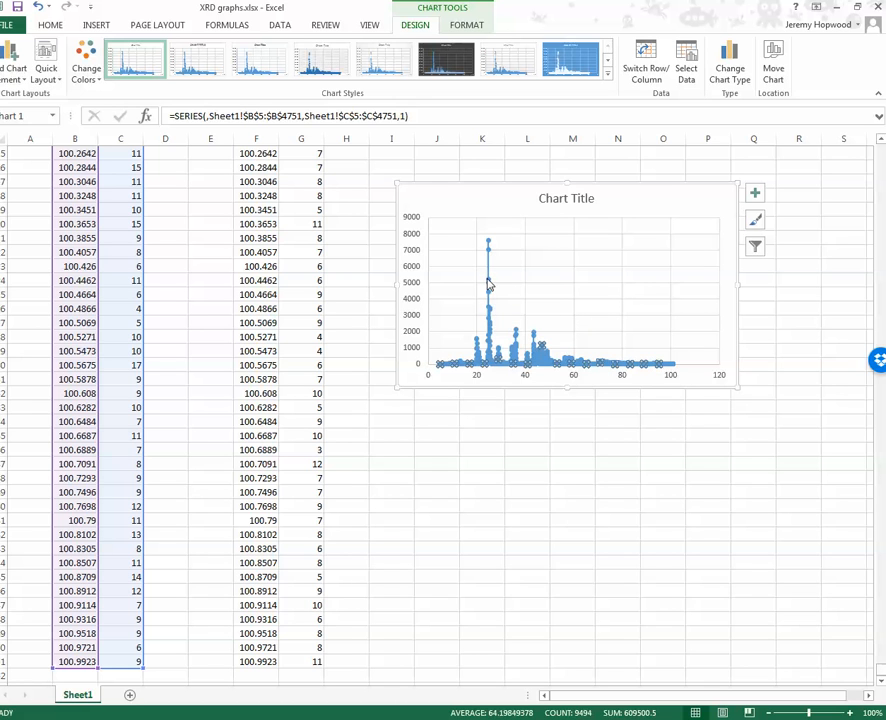
key("Delete")
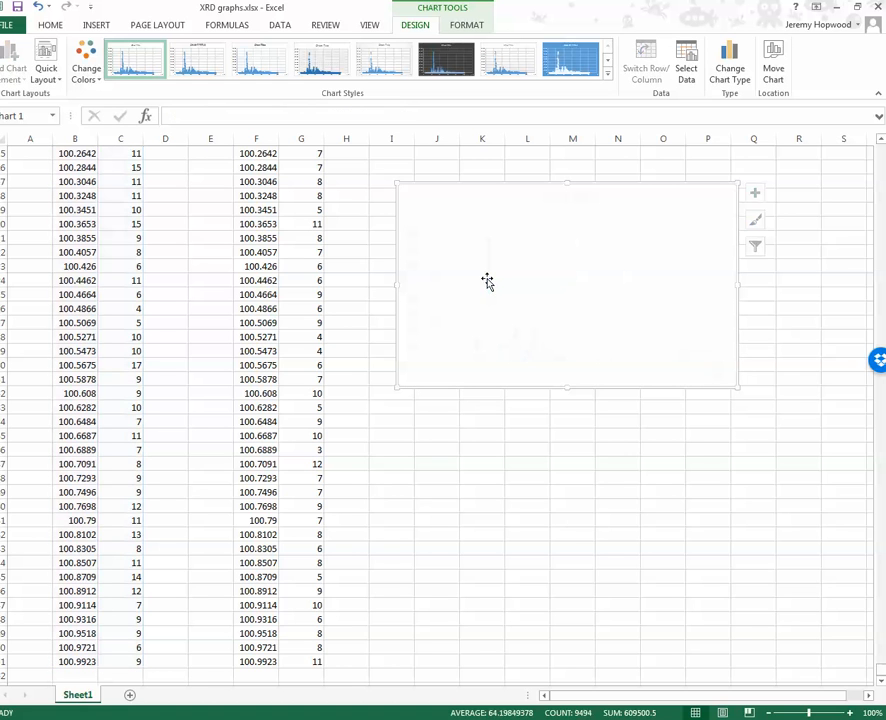
- Undo the deletion of the pH 7 data series and select the series in the scatter chart
left_click(37, 7)
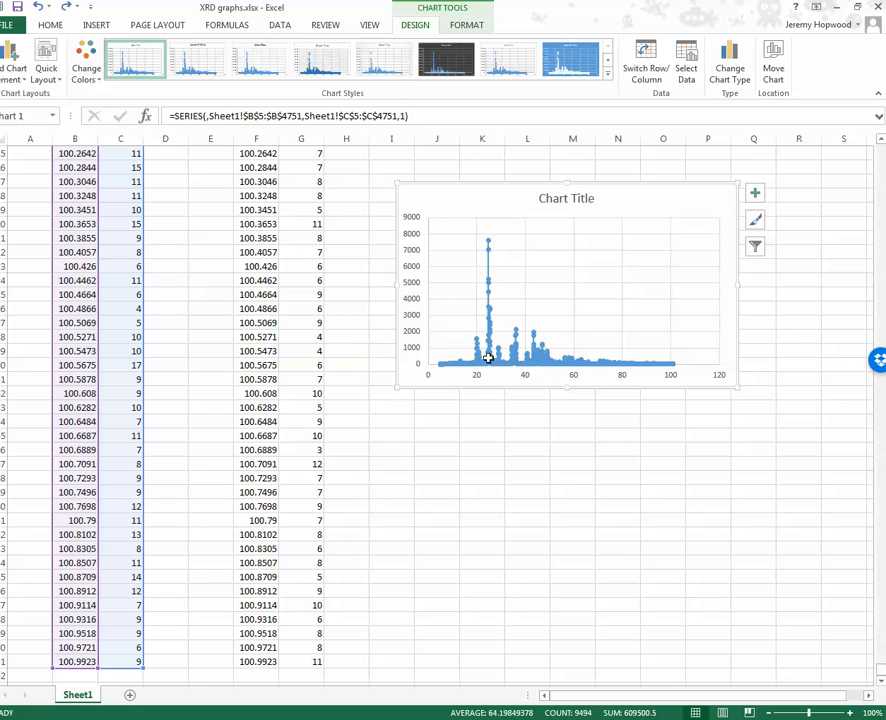
left_click(482, 449)
left_click(486, 376)
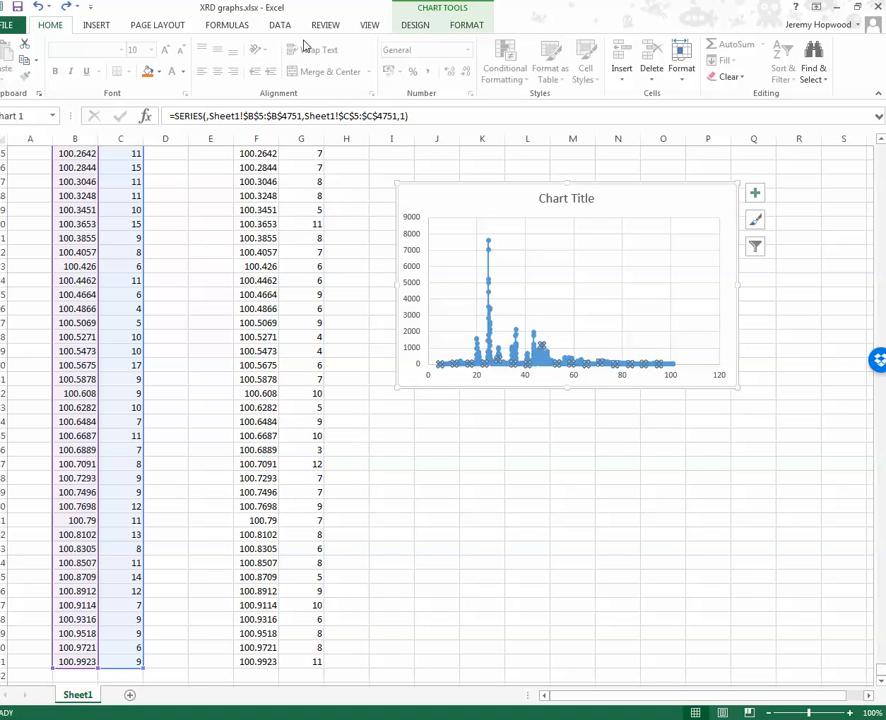
- Open the line and marker formatting options for the pH 7 data series
left_click(372, 28)
left_click(430, 31)
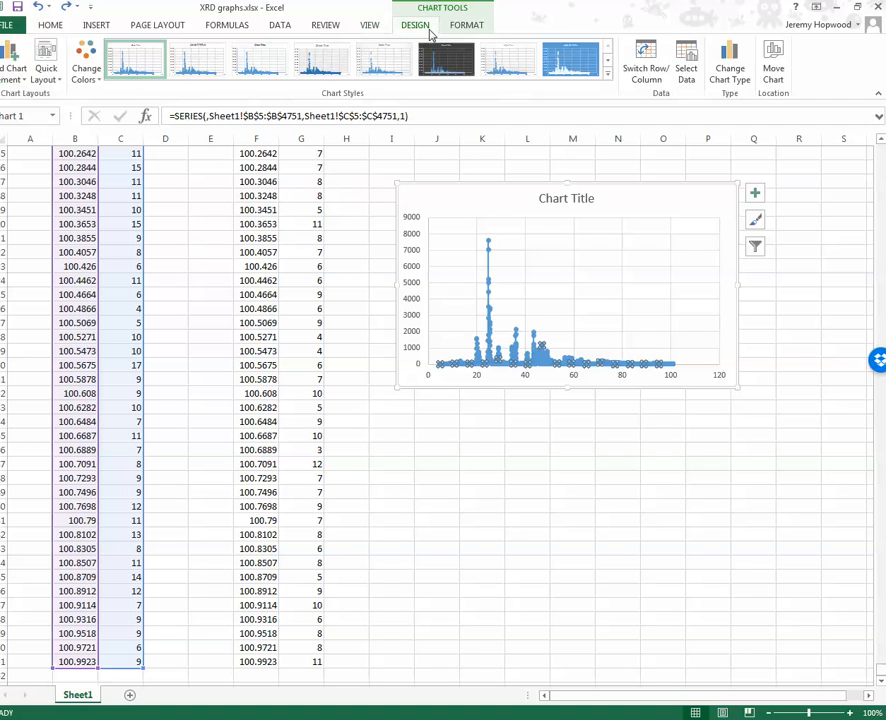
left_click(468, 27)
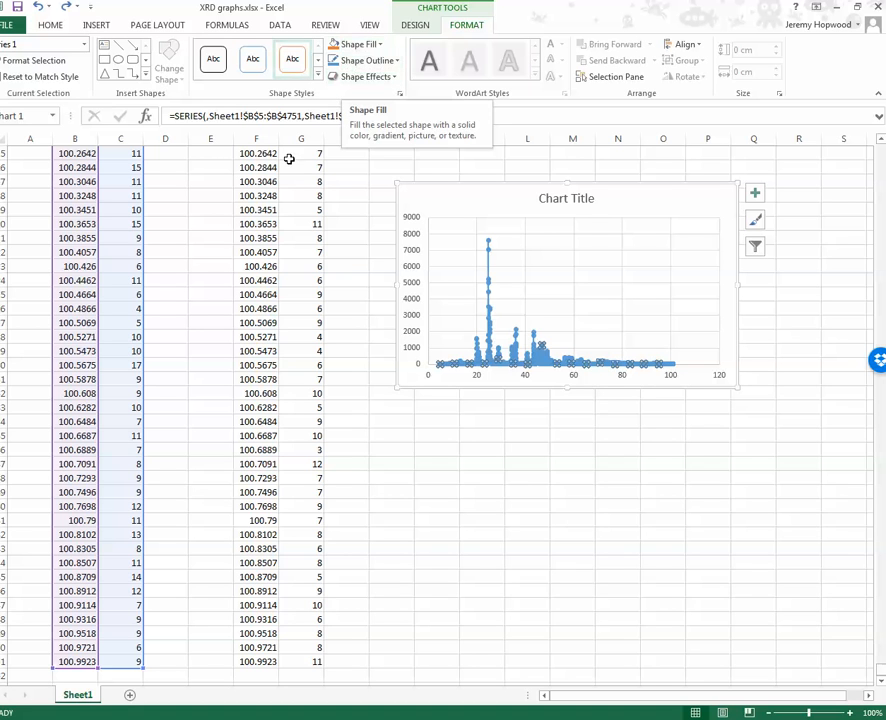
right_click(497, 361)
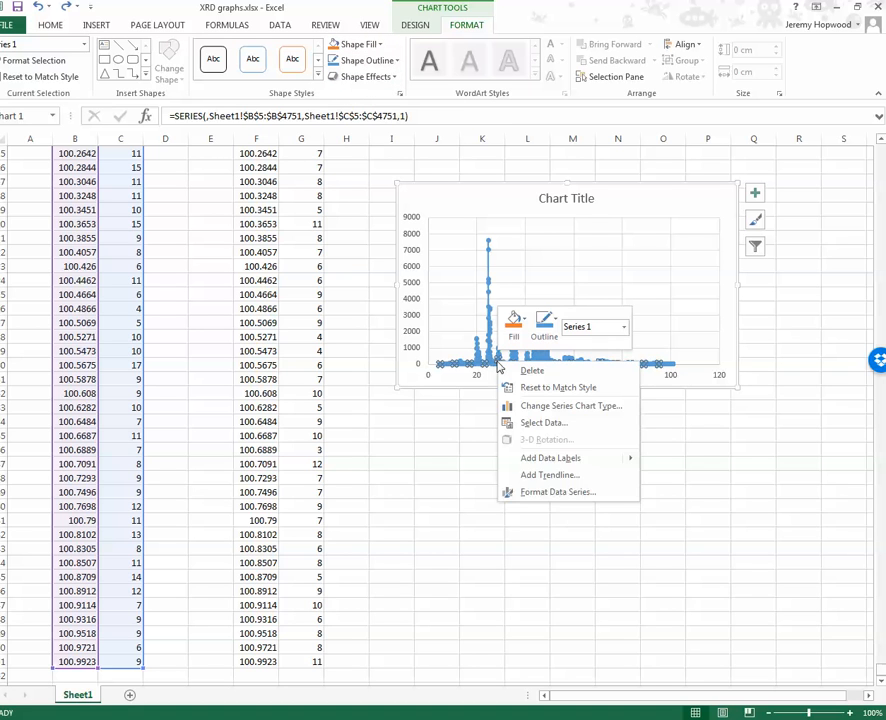
left_click(529, 495)
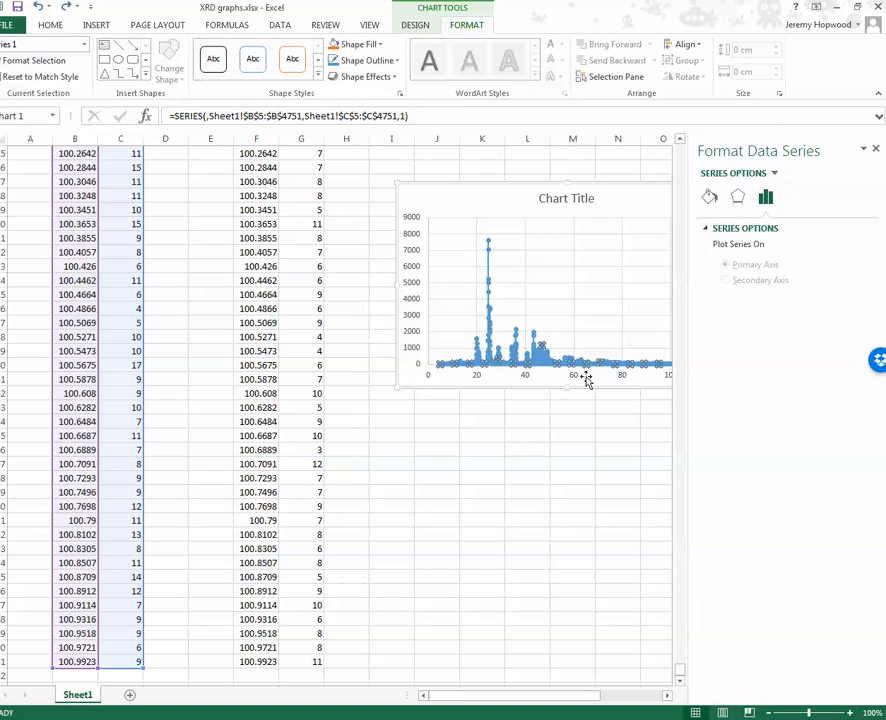
left_click(710, 199)
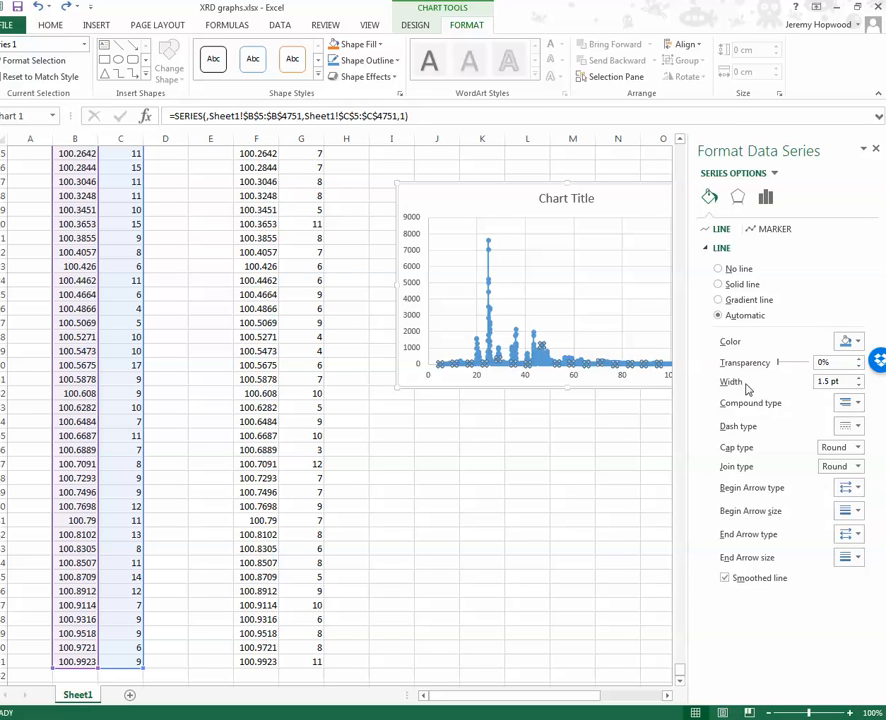
left_click(719, 285)
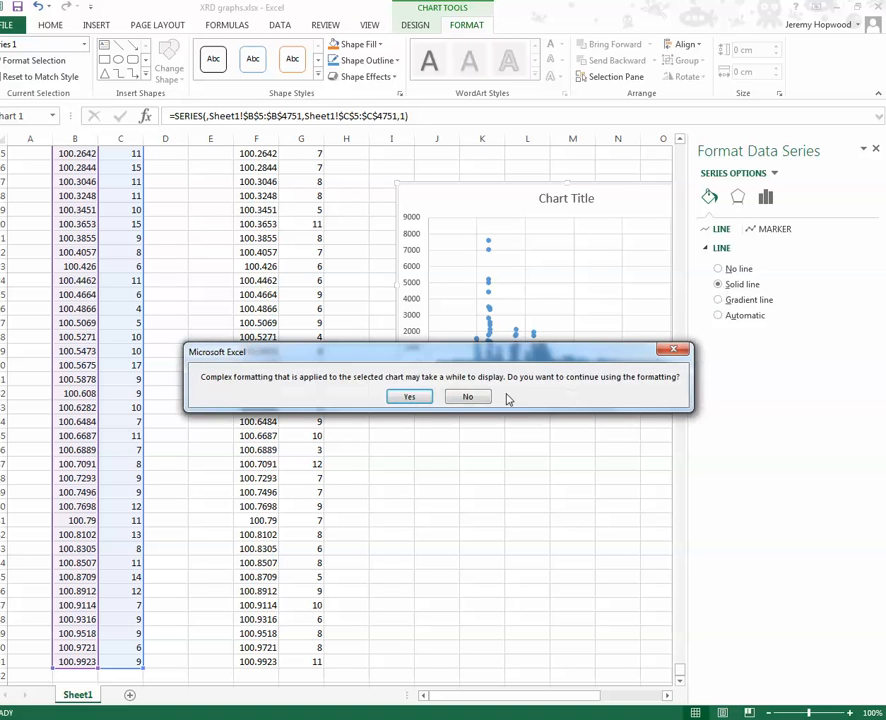
left_click(410, 398)
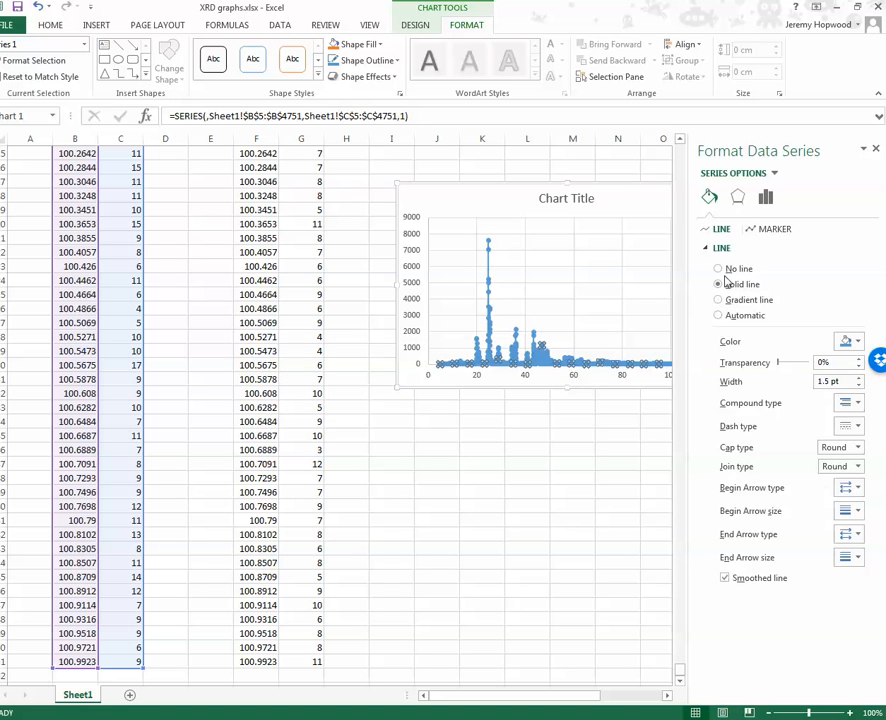
left_click(772, 229)
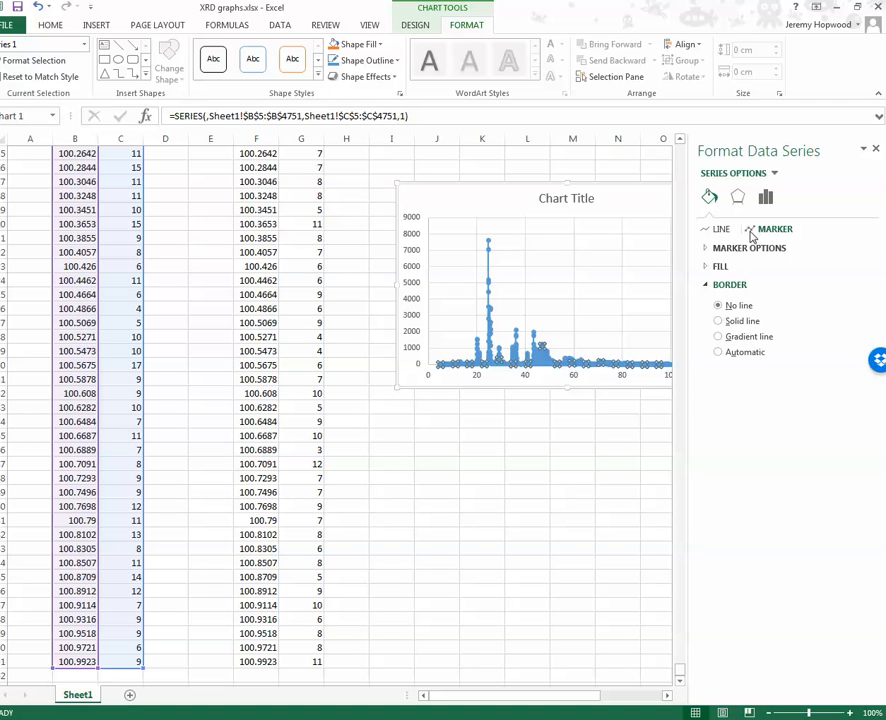
left_click(36, 6)
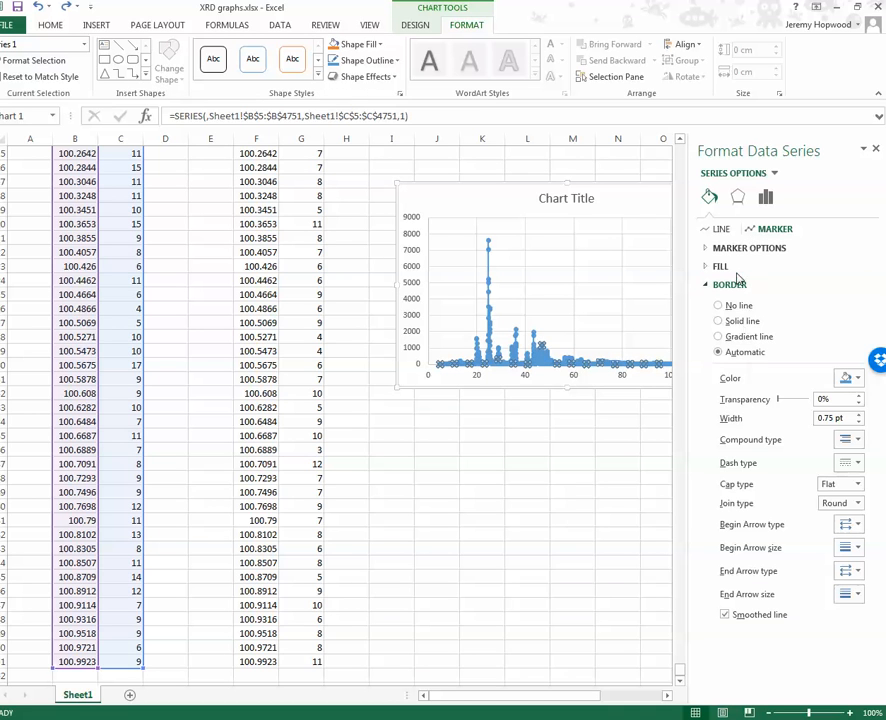
- Set the marker option of the pH 7 data series to None, leaving only the line
left_click(726, 249)
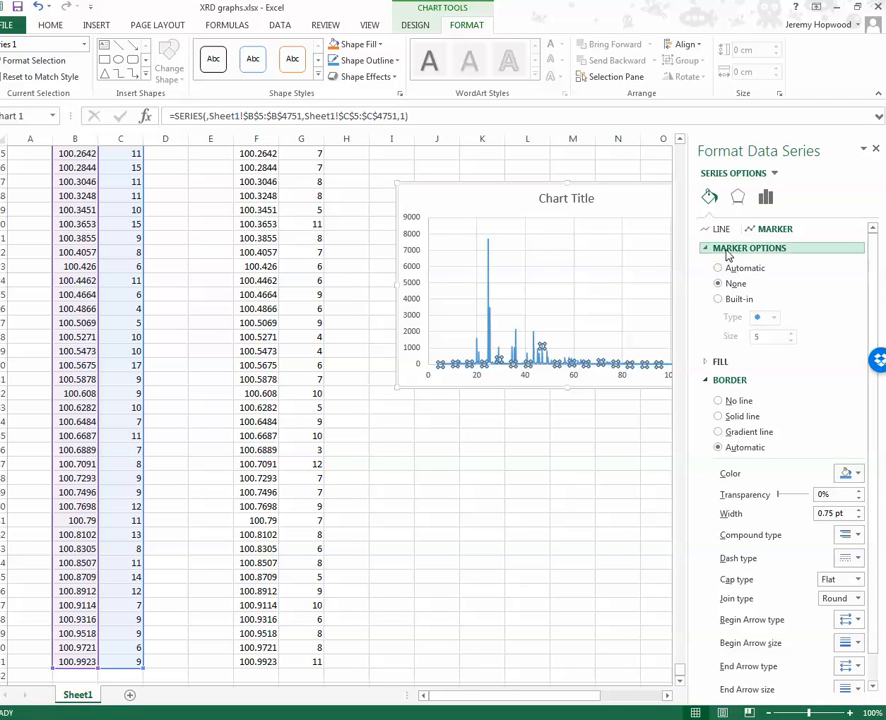
left_click(508, 461)
left_click(562, 424)
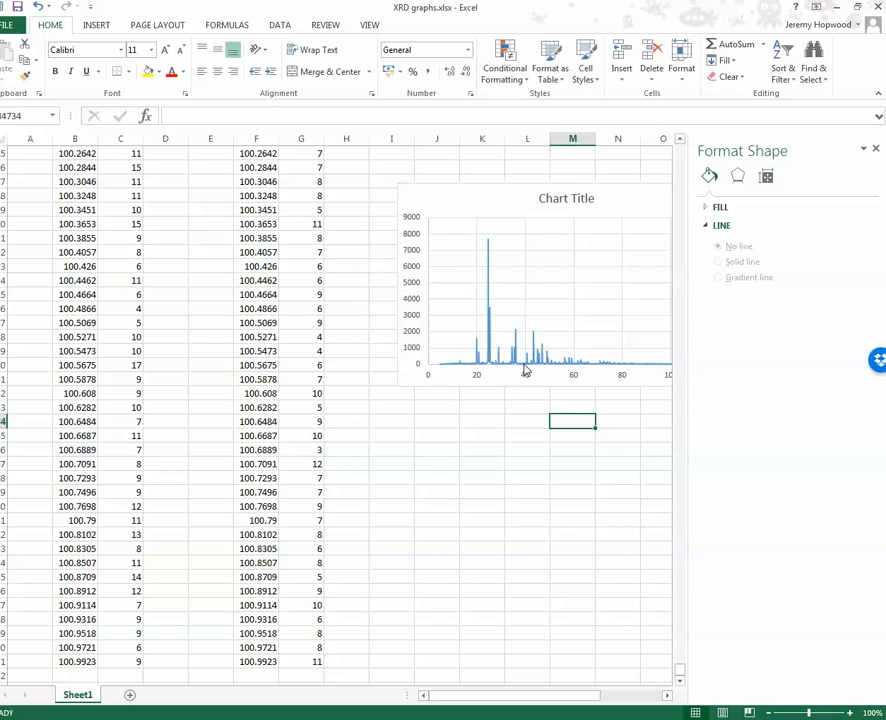
- Move the scatter chart to a new chart sheet named Chart1
mouse_move(537, 370)
left_click(462, 205)
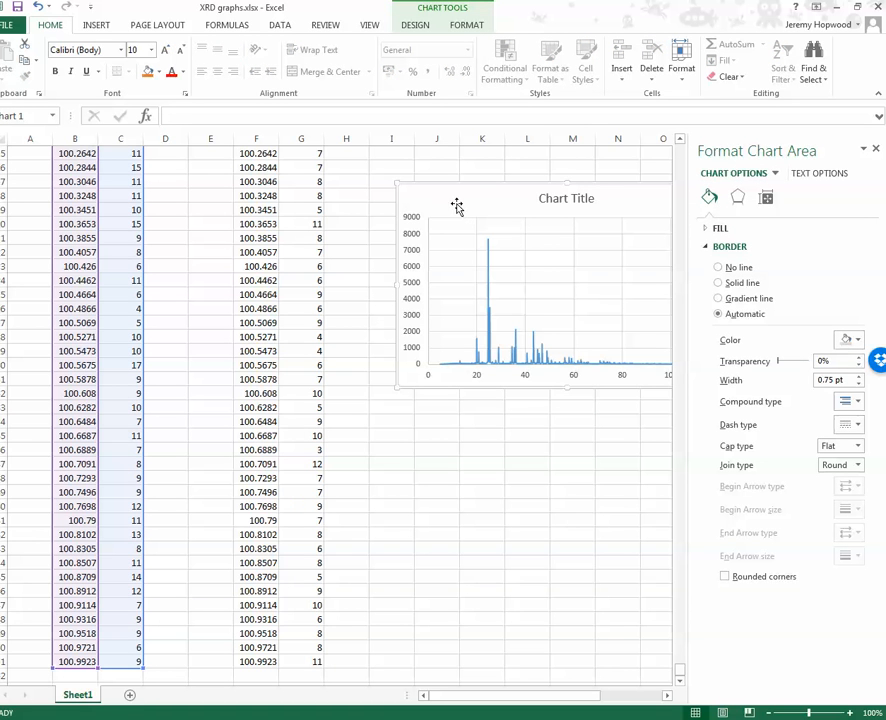
right_click(446, 205)
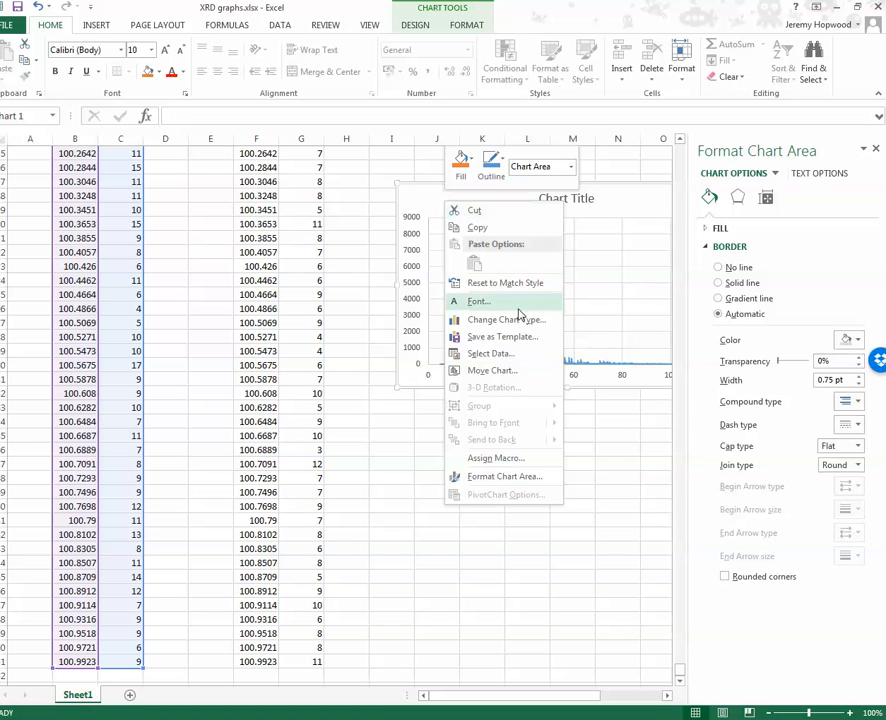
left_click(491, 373)
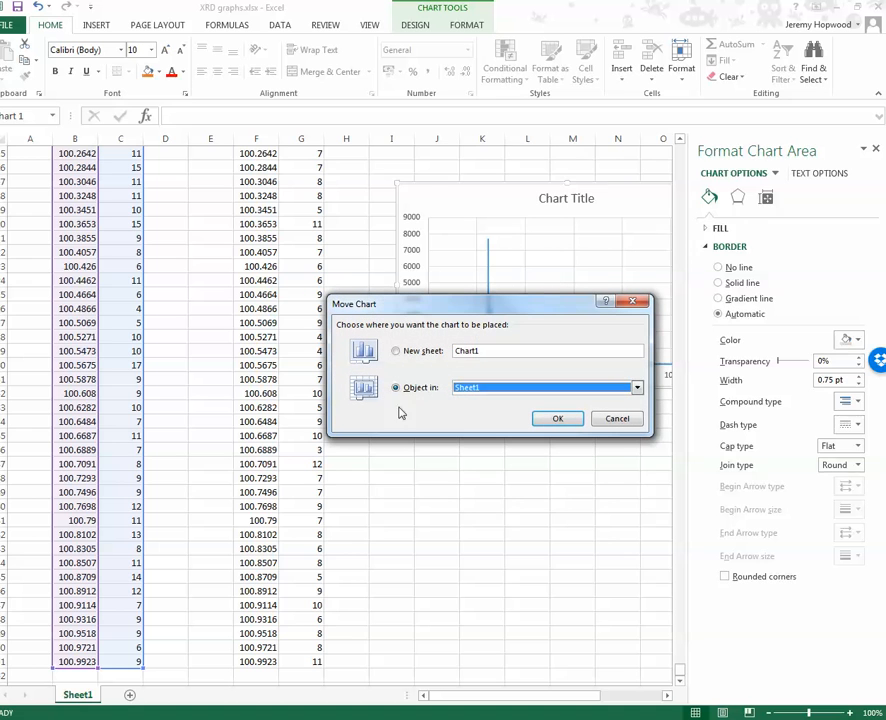
left_click(396, 353)
left_click(558, 418)
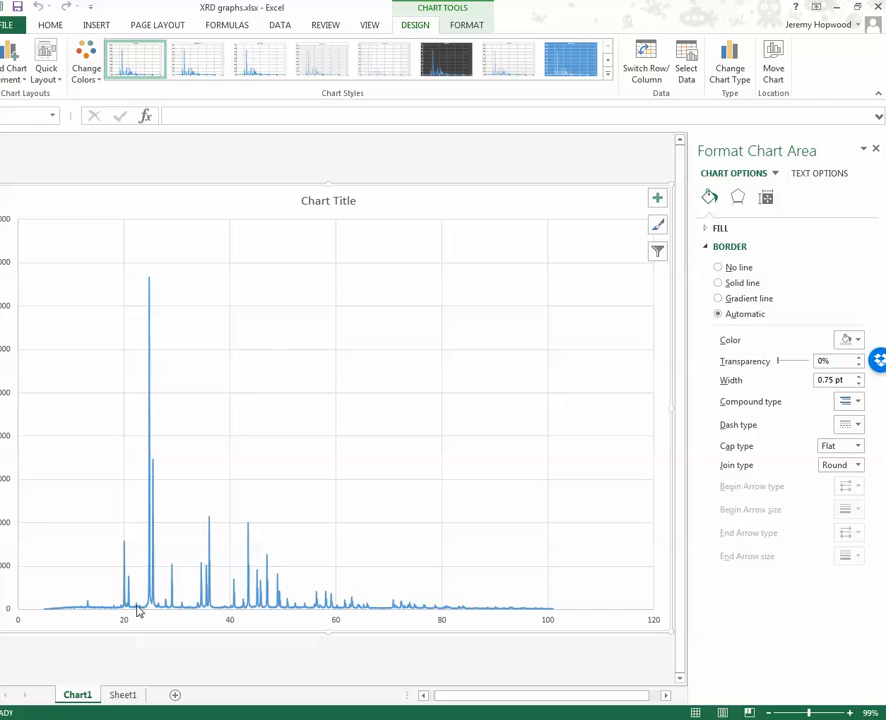
- Rename the worksheet Sheet1 as Data
left_click(124, 697)
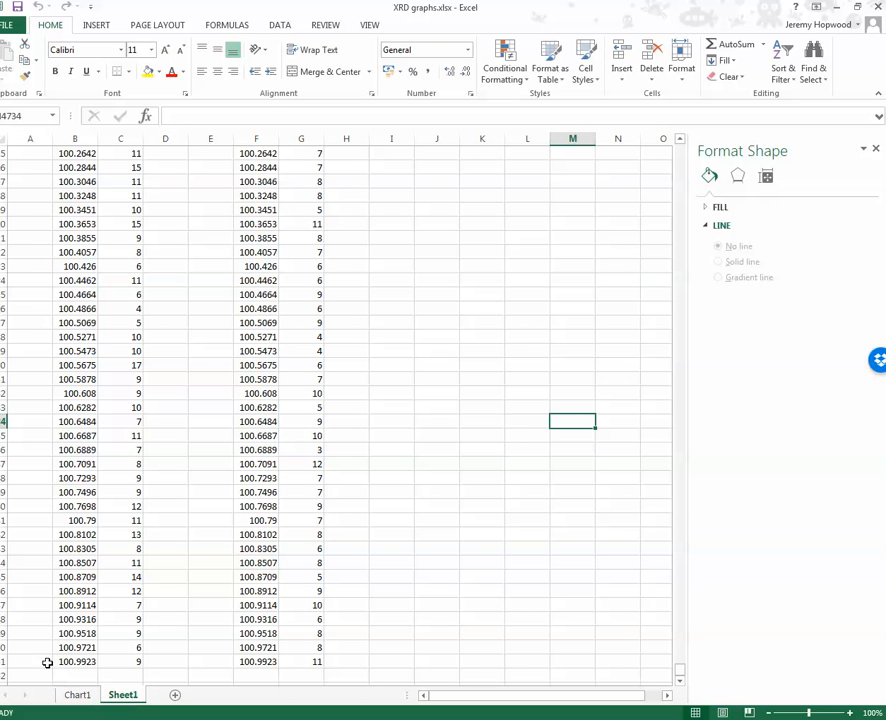
right_click(113, 696)
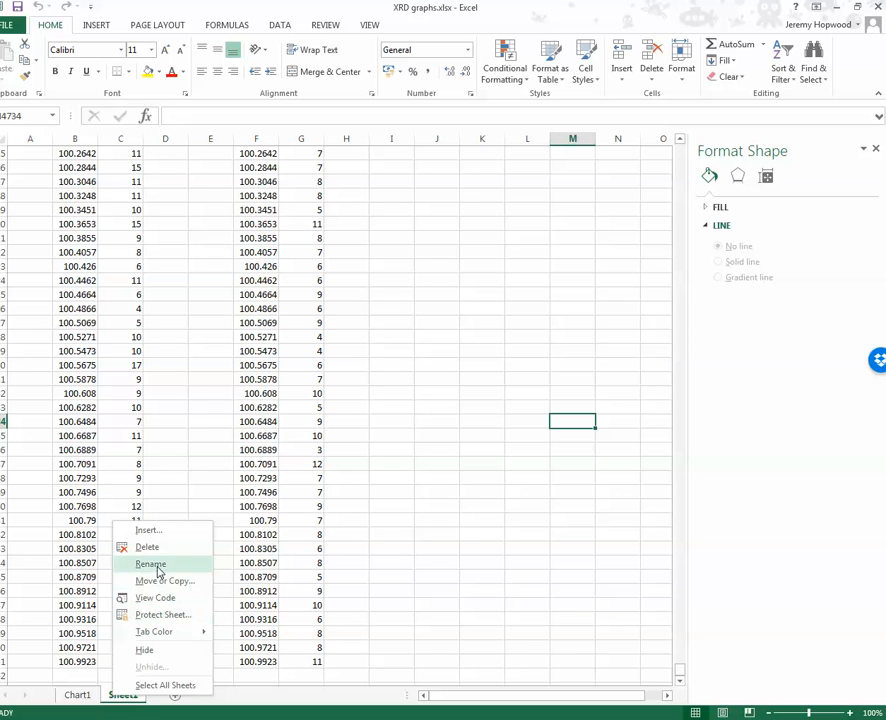
left_click(113, 696)
right_click(123, 696)
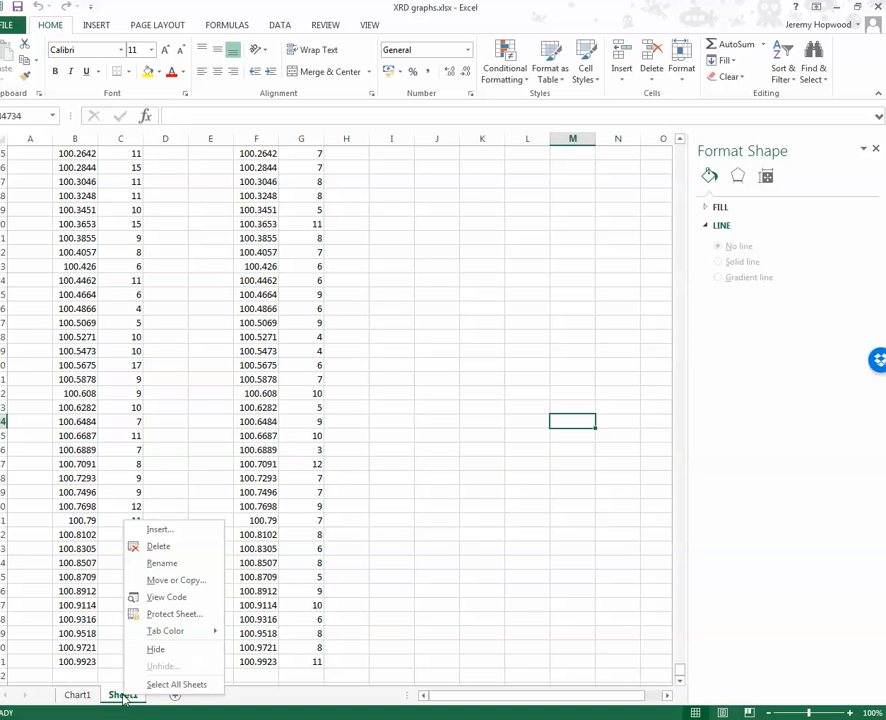
left_click(165, 567)
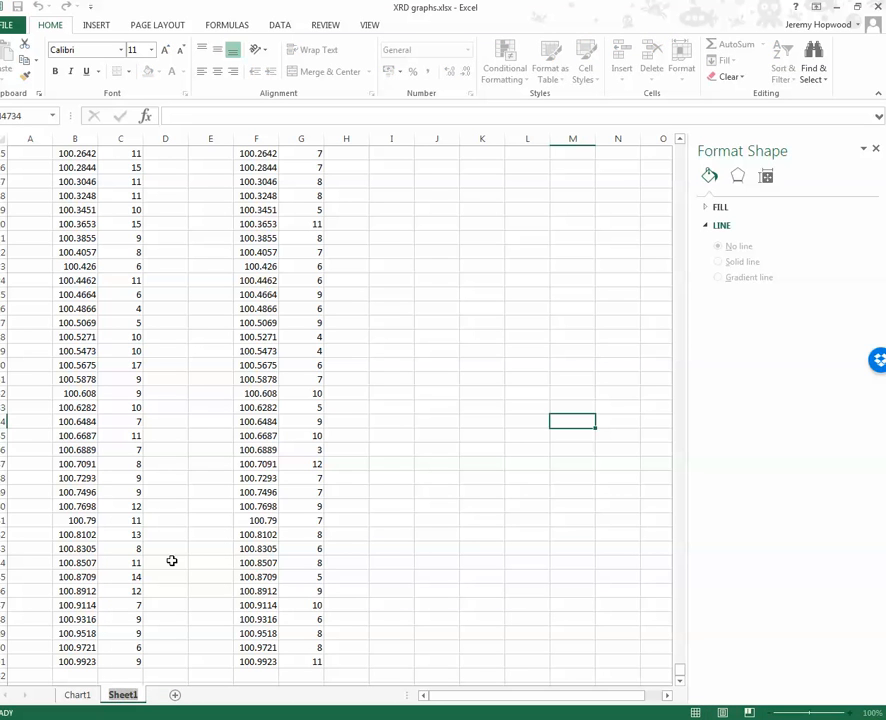
type("Data")
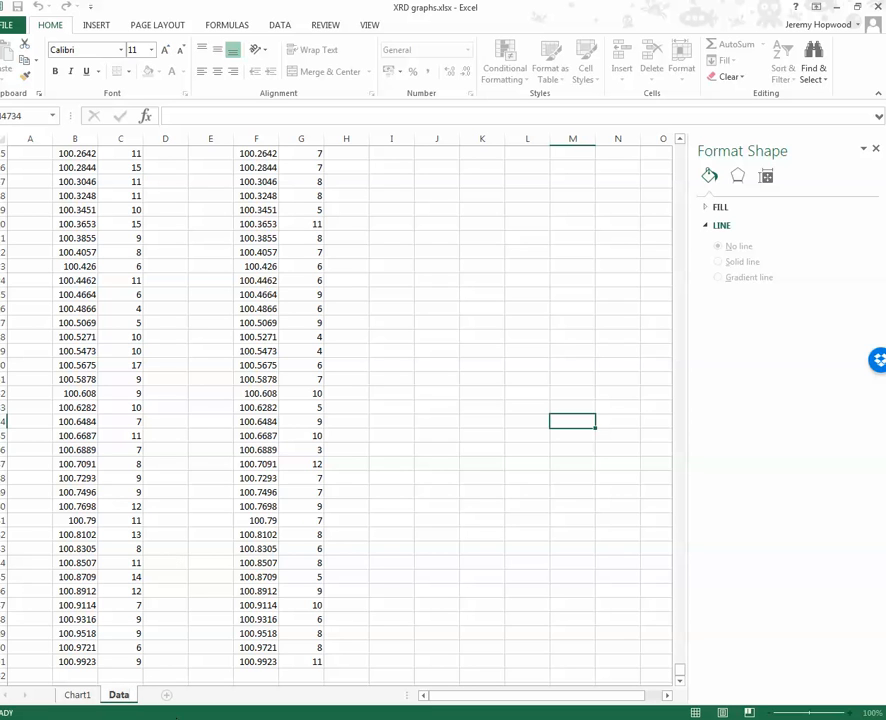
key("Return")
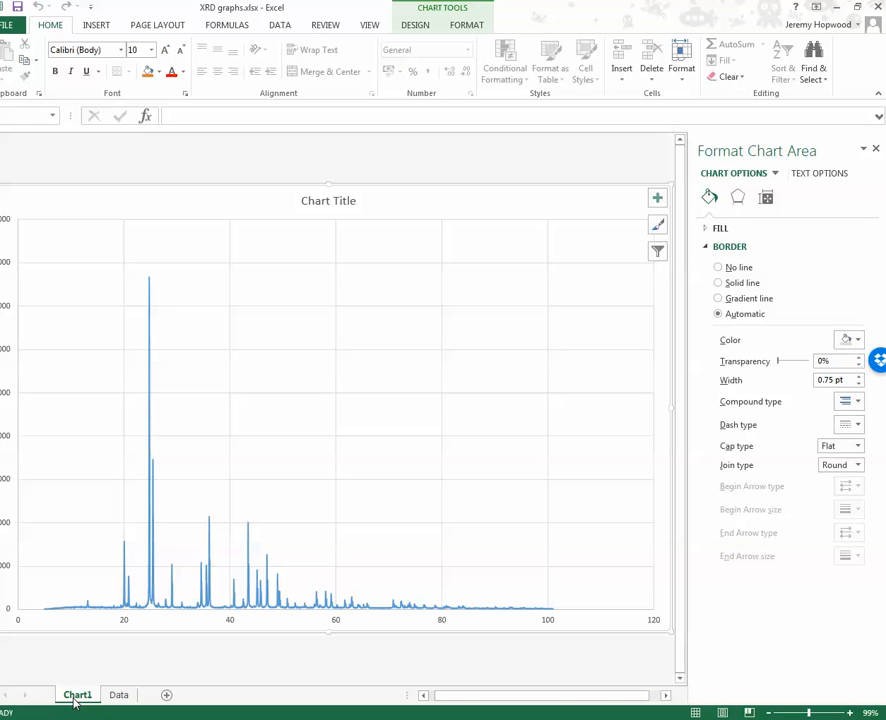
- Rename the chart sheet Chart1 as pH 7
right_click(75, 703)
left_click(122, 573)
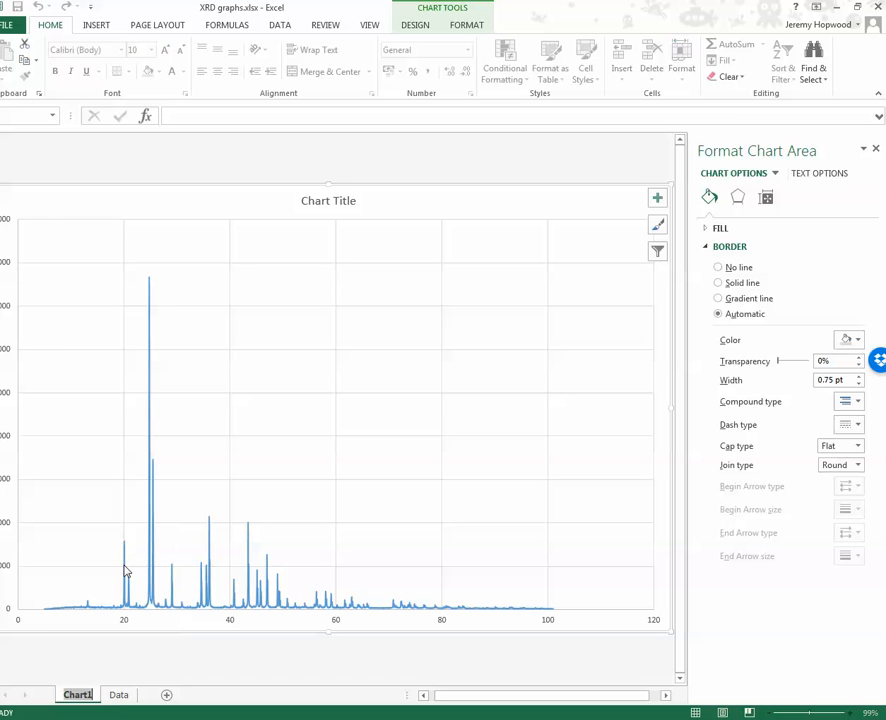
type("pH 7")
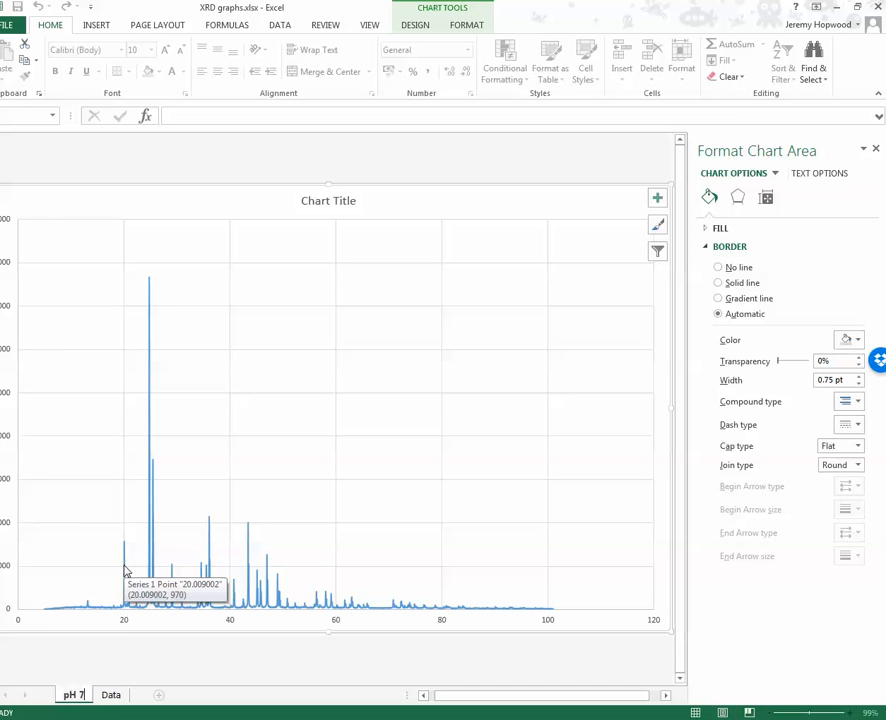
key("Return")
- Reorder the sheets so the pH 7 chart sheet comes after the Data sheet
left_click(118, 703)
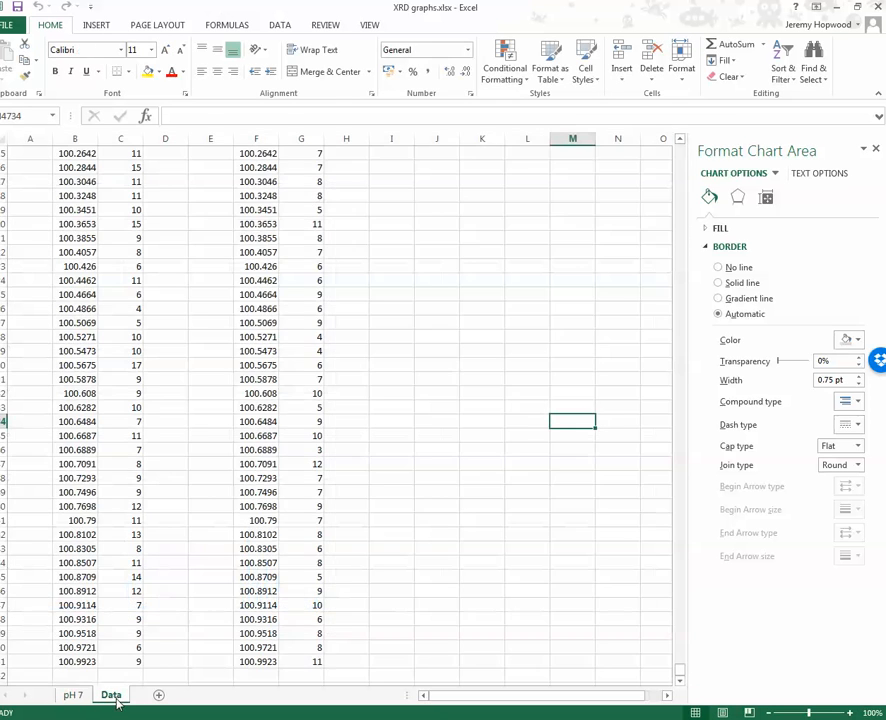
left_click(75, 697)
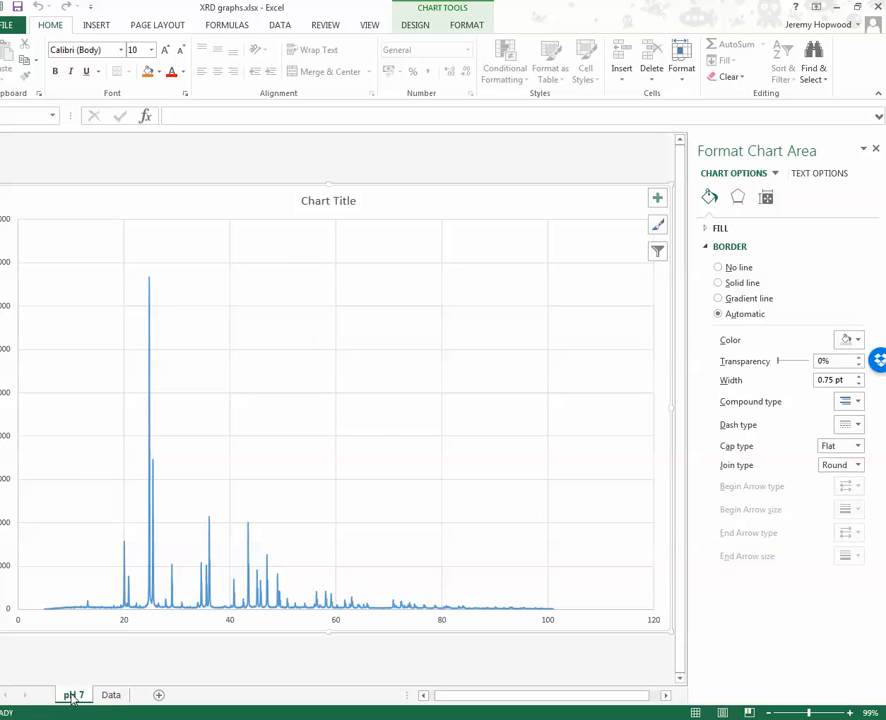
left_click_drag(72, 698, 110, 703)
left_click(74, 695)
left_click(111, 697)
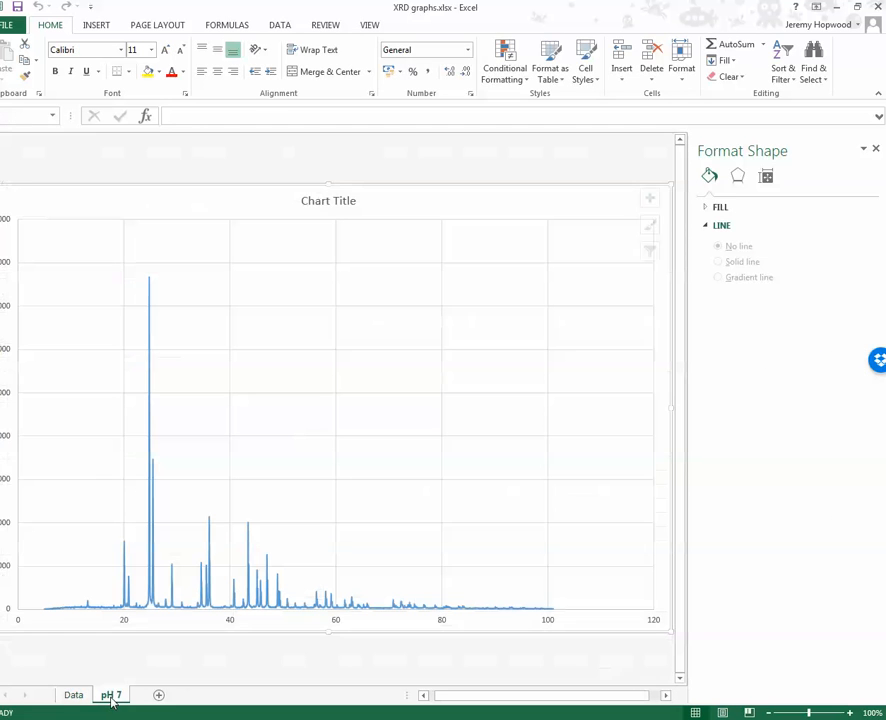
mouse_move(110, 697)
left_mouse_down()
mouse_move(121, 705)
mouse_move(76, 704)
mouse_move(116, 703)
left_mouse_up()
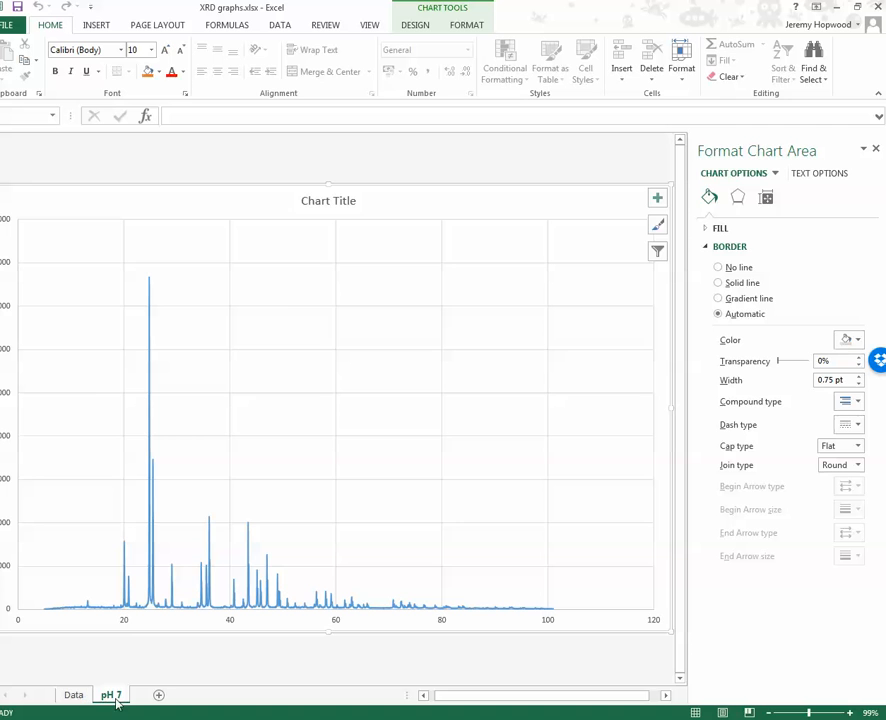
- Change the line colour of the pH 7 series to black and narrow the formatting pane to enlarge the chart
left_click(151, 432)
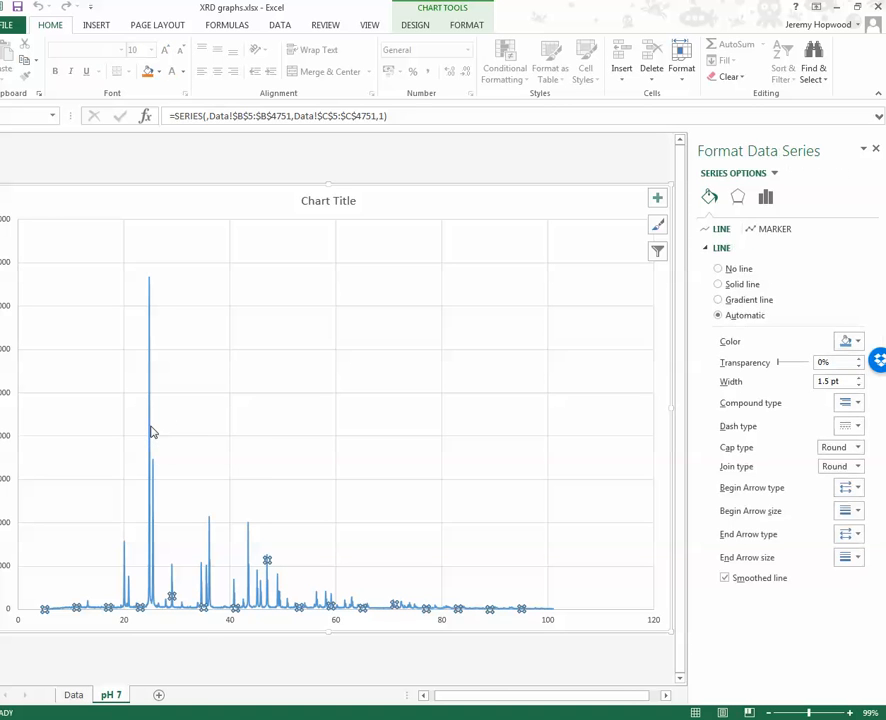
left_click(857, 342)
left_click(777, 378)
left_click(417, 402)
left_click(494, 460)
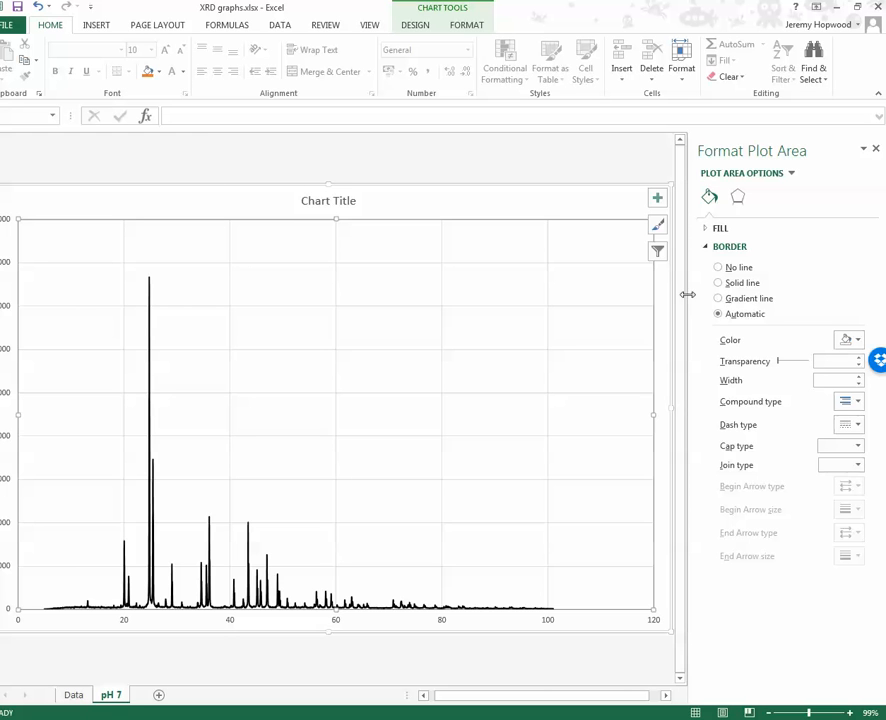
left_click_drag(687, 294, 752, 297)
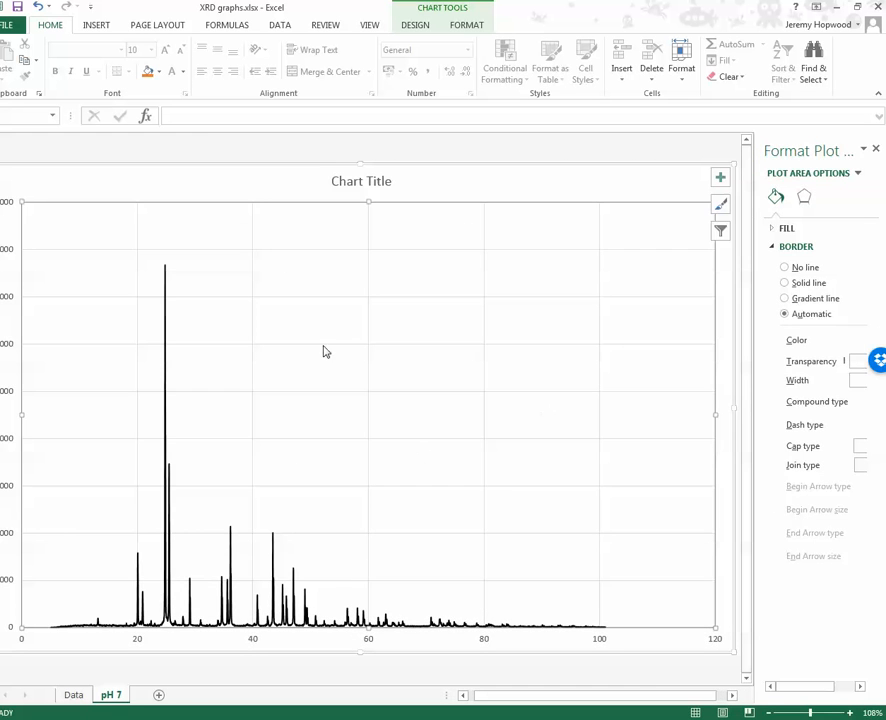
- Add a horizontal axis title to the pH 7 chart and set its text to 2 theta
left_click(265, 183)
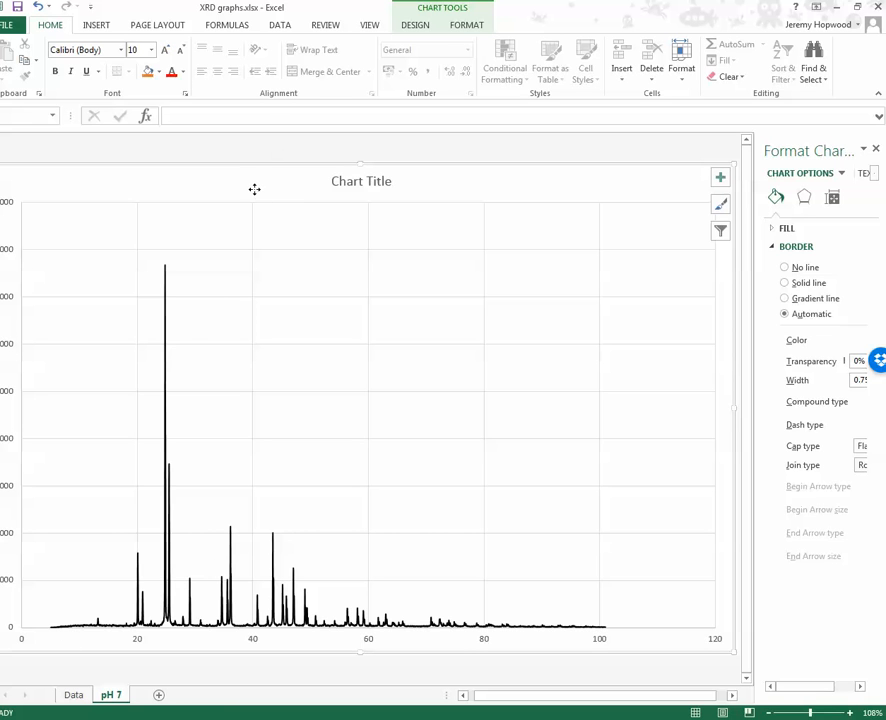
left_click(416, 26)
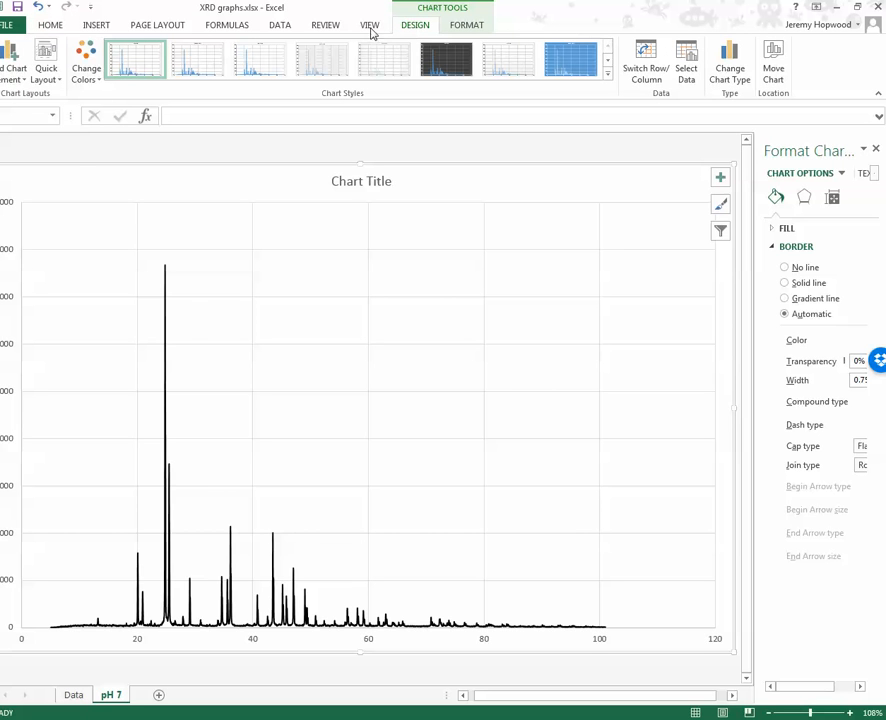
left_click(15, 74)
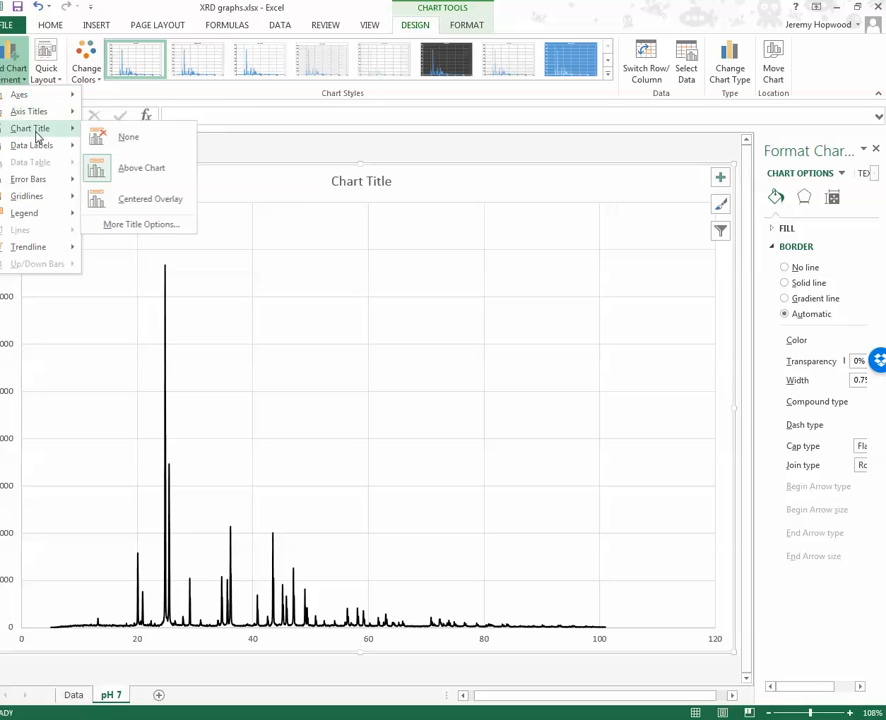
mouse_move(38, 113)
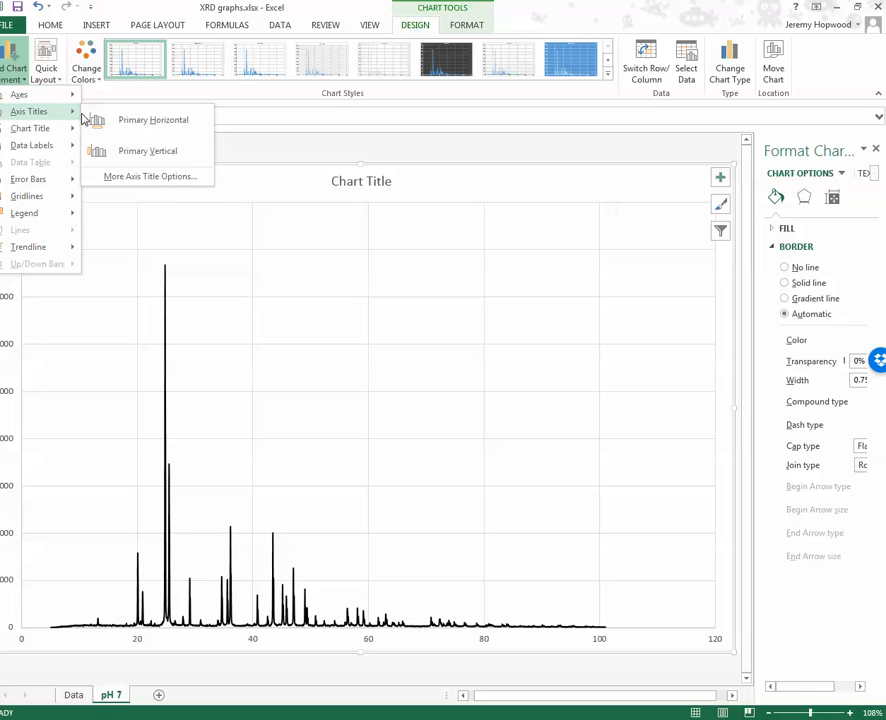
left_click(150, 124)
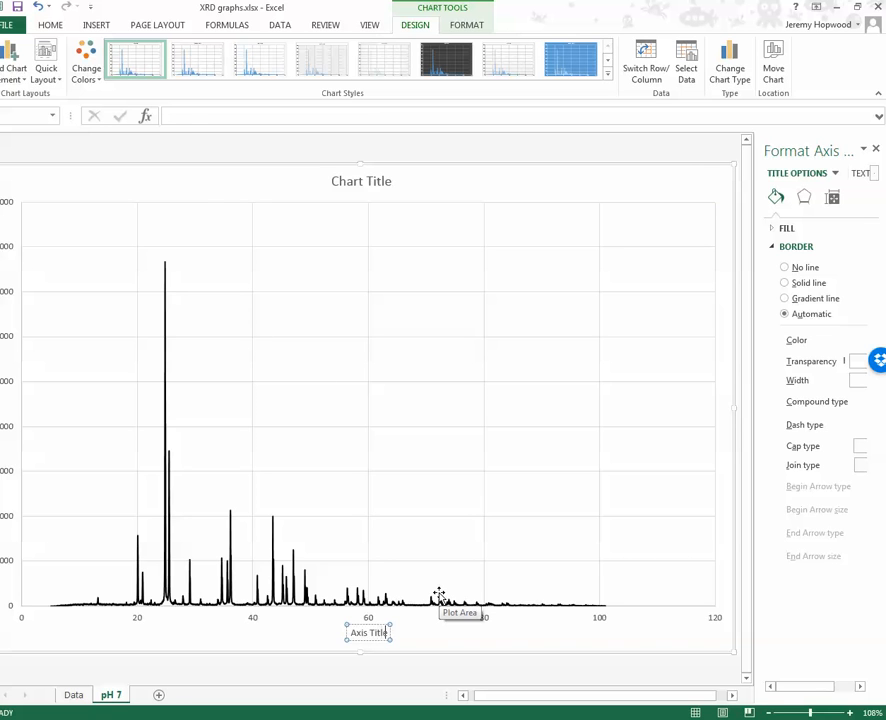
key("BackSpace")
key("BackSpace")
key("BackSpace")
key("BackSpace")
key("BackSpace")
key("BackSpace")
key("BackSpace")
key("BackSpace")
key("BackSpace")
key("BackSpace")
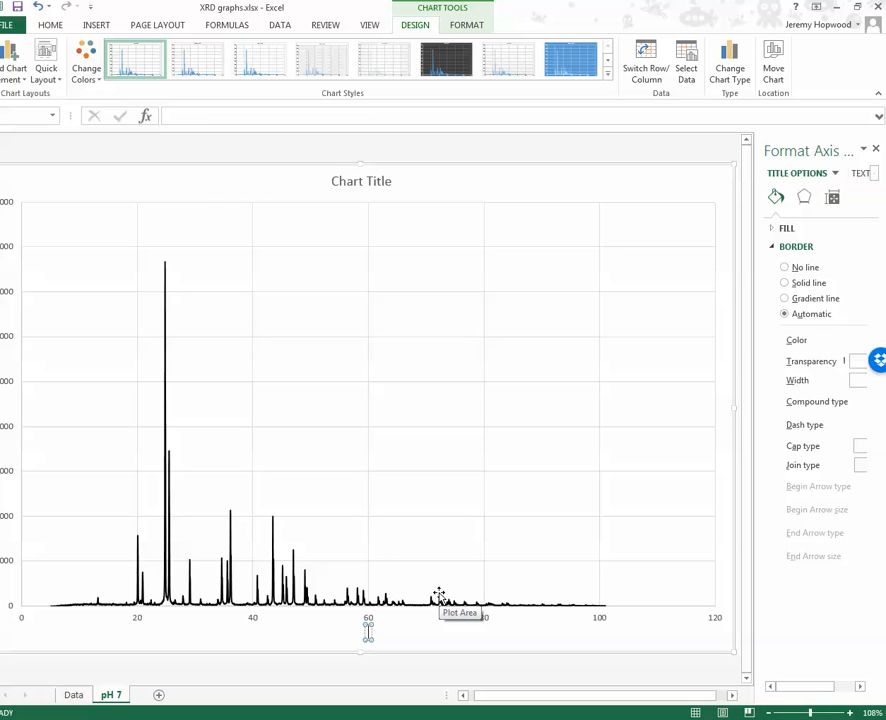
type("2 theta")
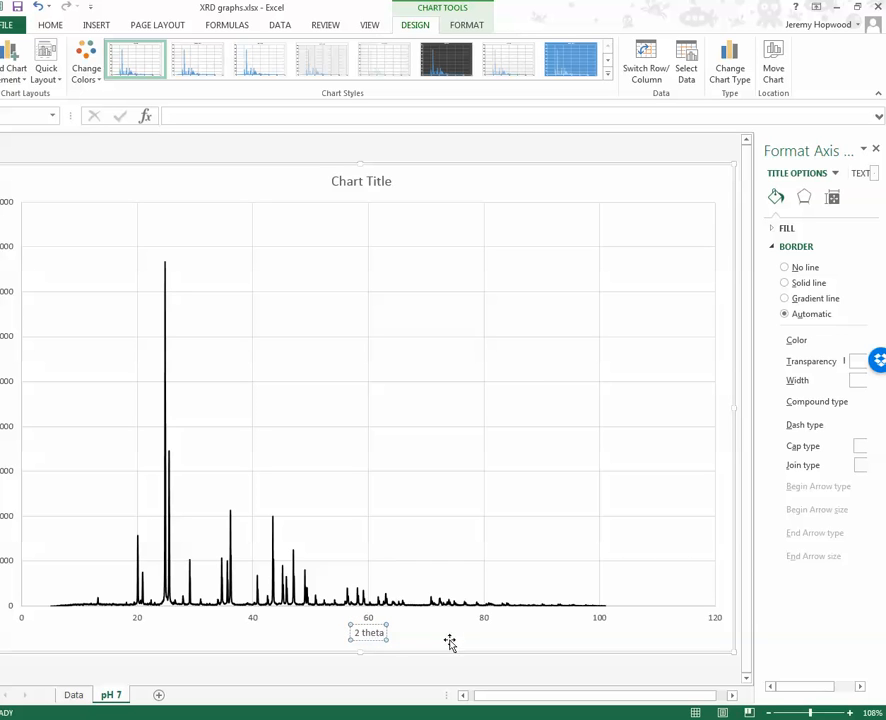
left_click(380, 647)
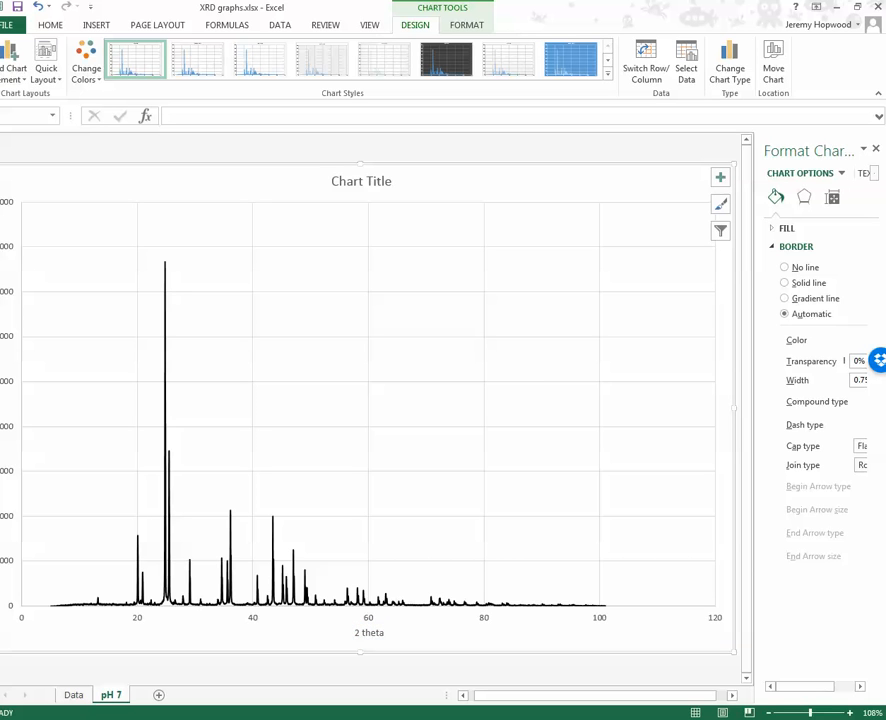
- Add a vertical axis title to the pH 7 chart and set its text to Intensity
left_click(15, 70)
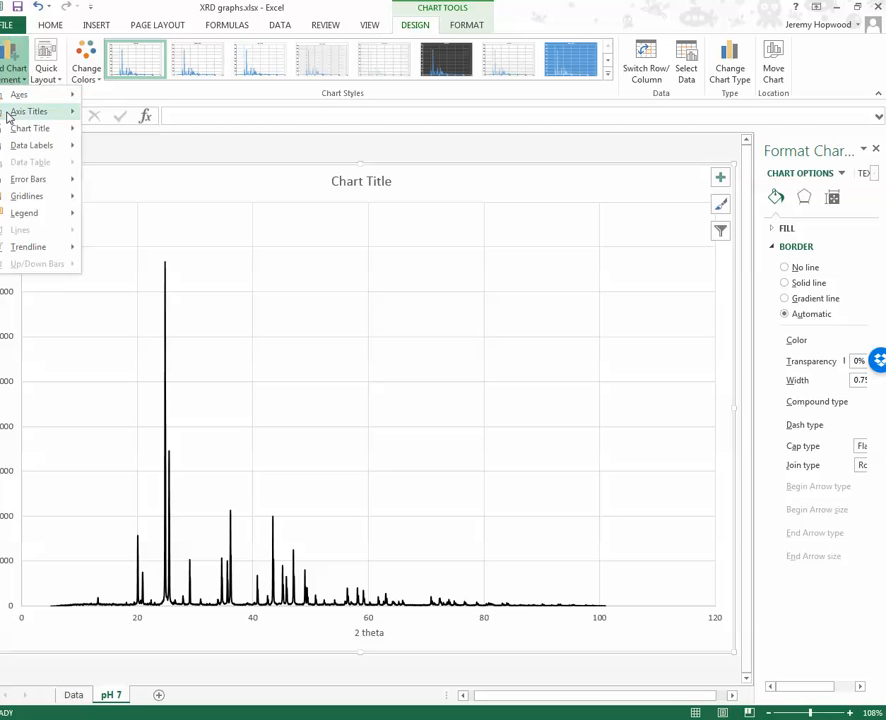
mouse_move(32, 113)
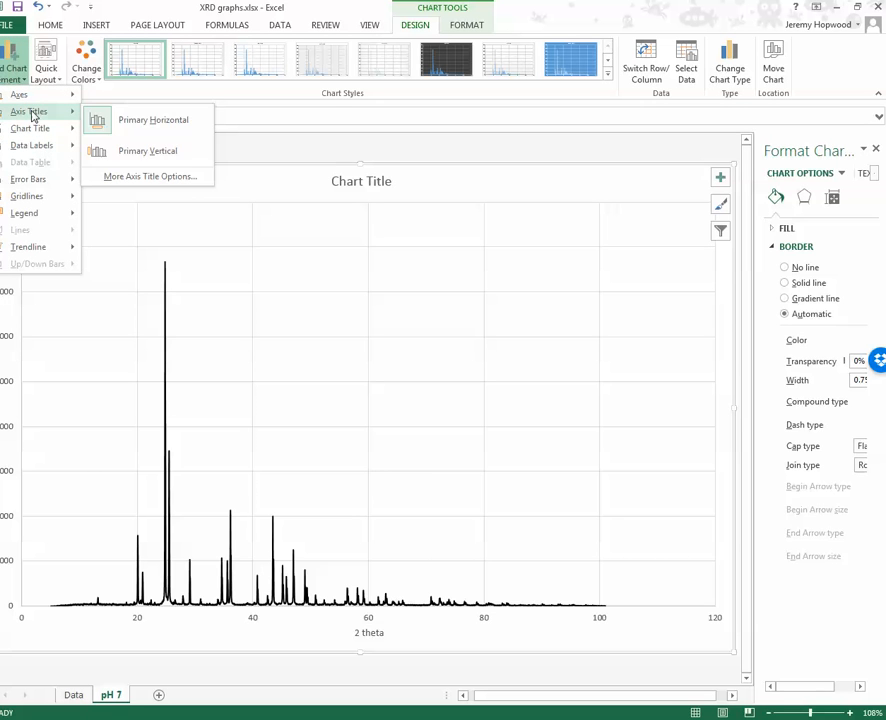
left_click(144, 154)
left_click(10, 402)
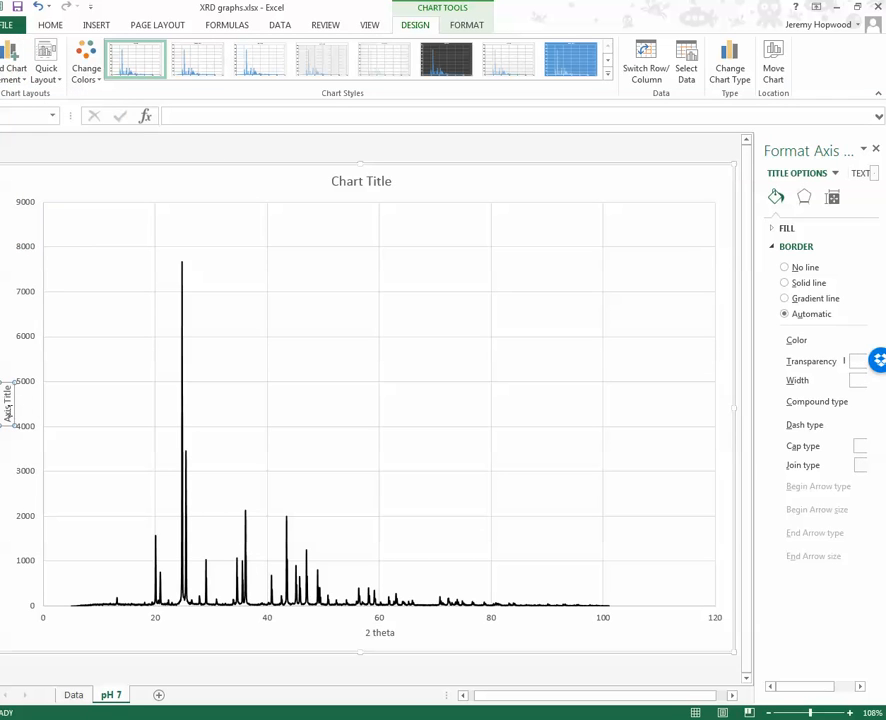
key("Delete")
key("Delete")
key("Delete")
key("Delete")
key("Delete")
key("Delete")
key("Delete")
key("Delete")
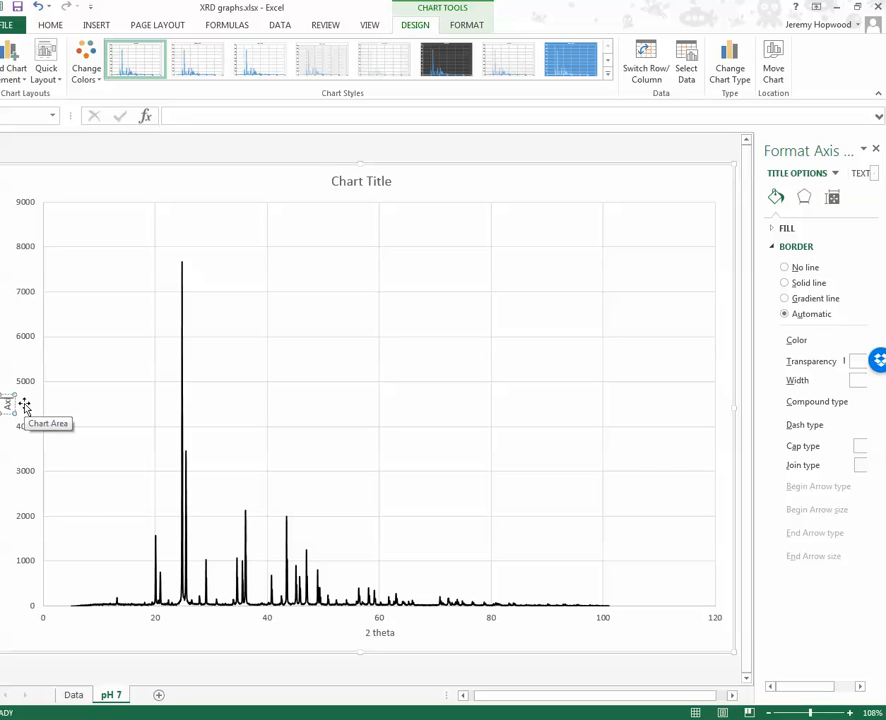
key("Delete")
key("Delete")
type("Intensity")
left_click(138, 386)
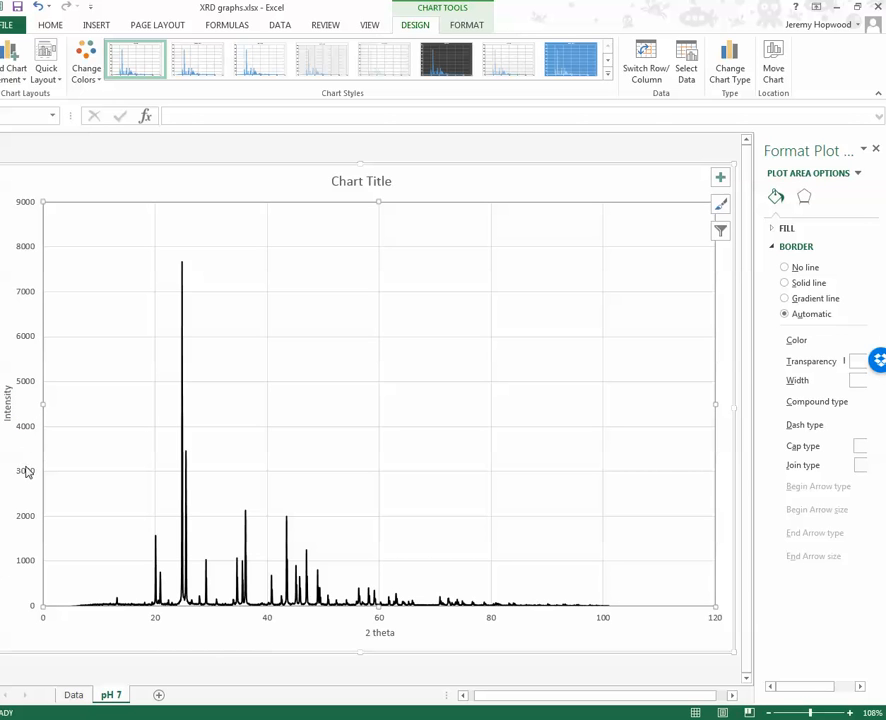
- Change the font colour of the 2 theta axis title to black
left_click(270, 624)
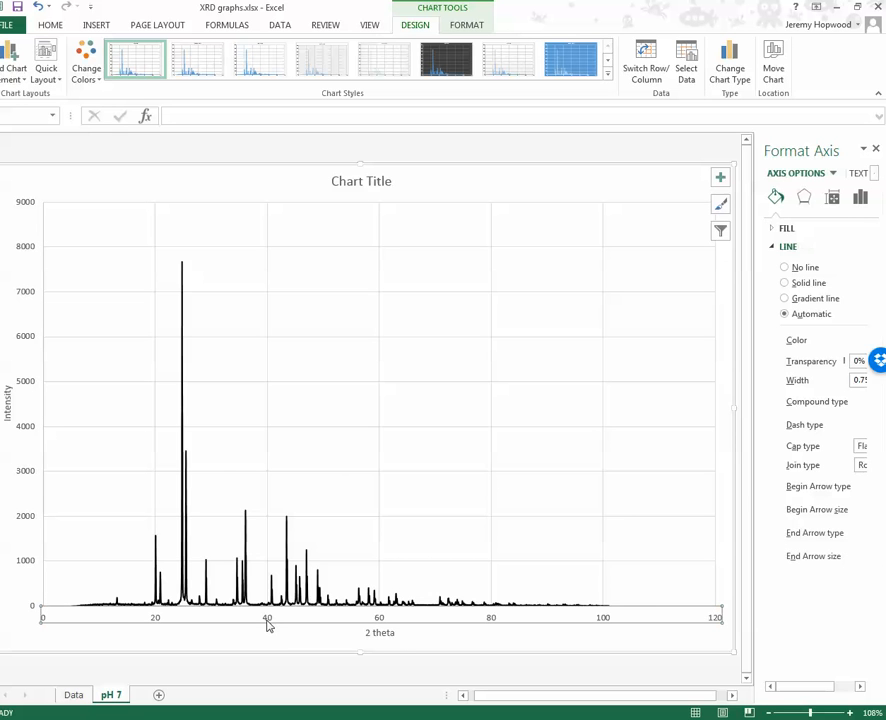
left_click(378, 633)
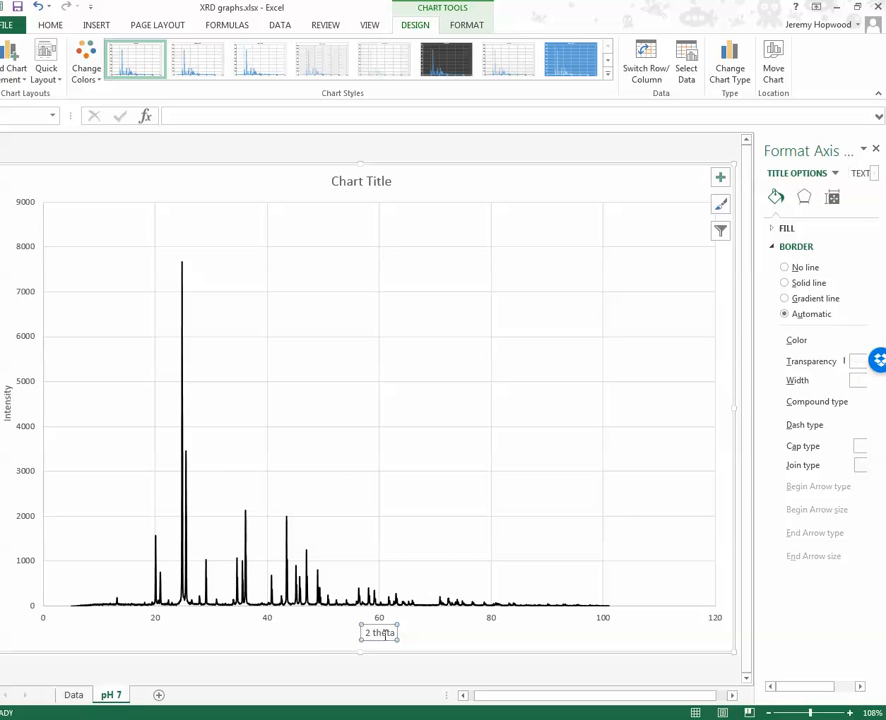
left_click_drag(390, 636, 100, 392)
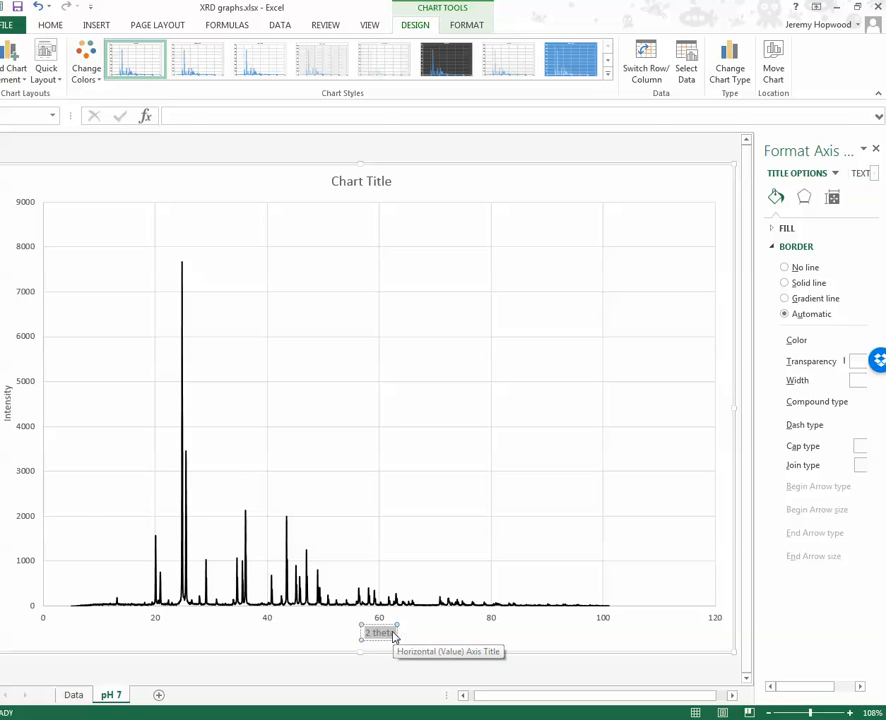
left_click(40, 28)
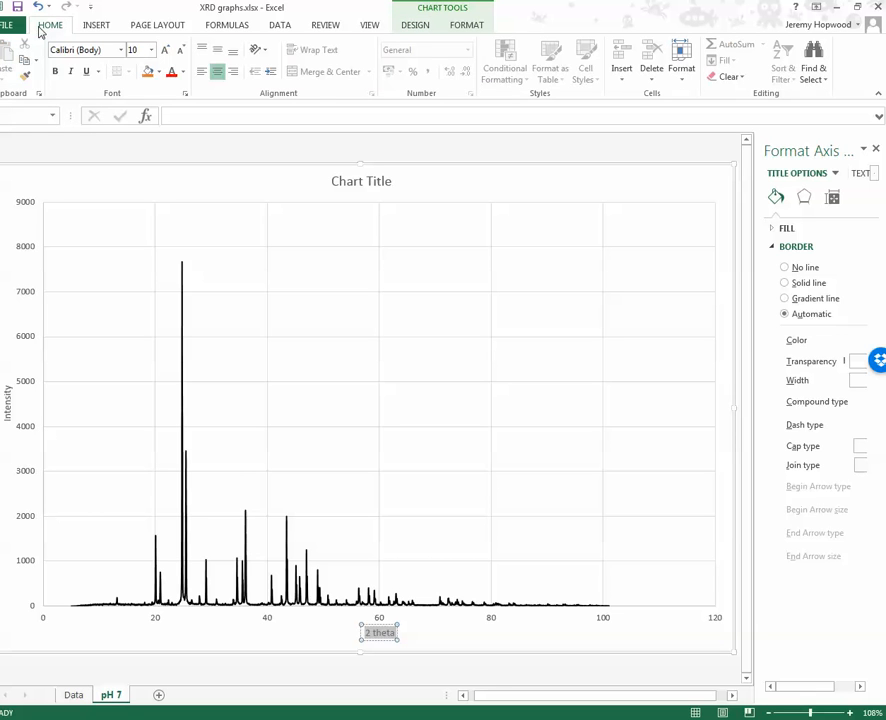
left_click(183, 73)
left_click(185, 122)
left_click(331, 639)
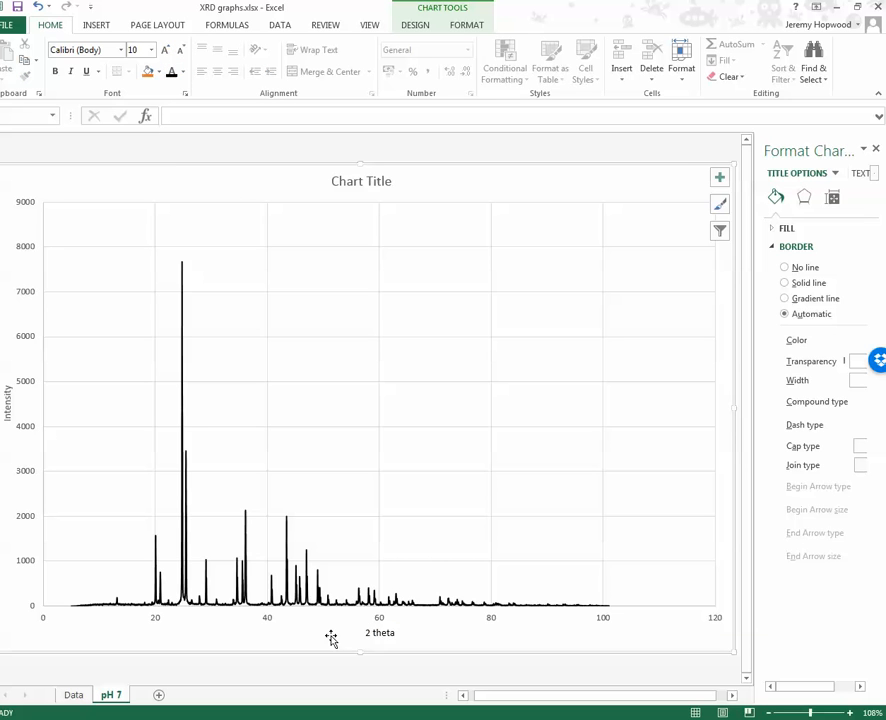
- Change the font colour of the Intensity axis title to black
left_click(7, 408)
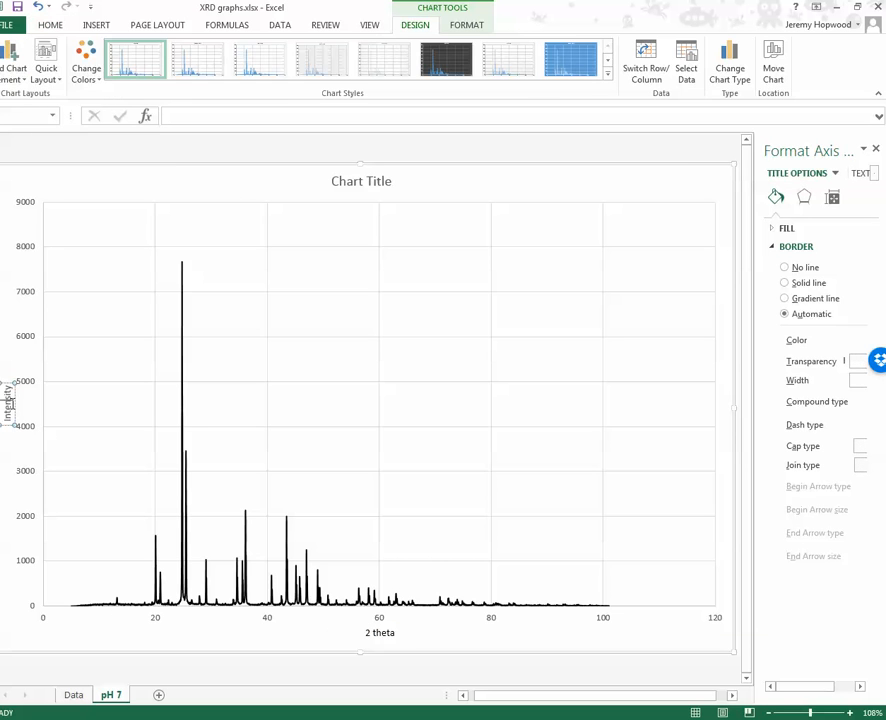
double_click(10, 403)
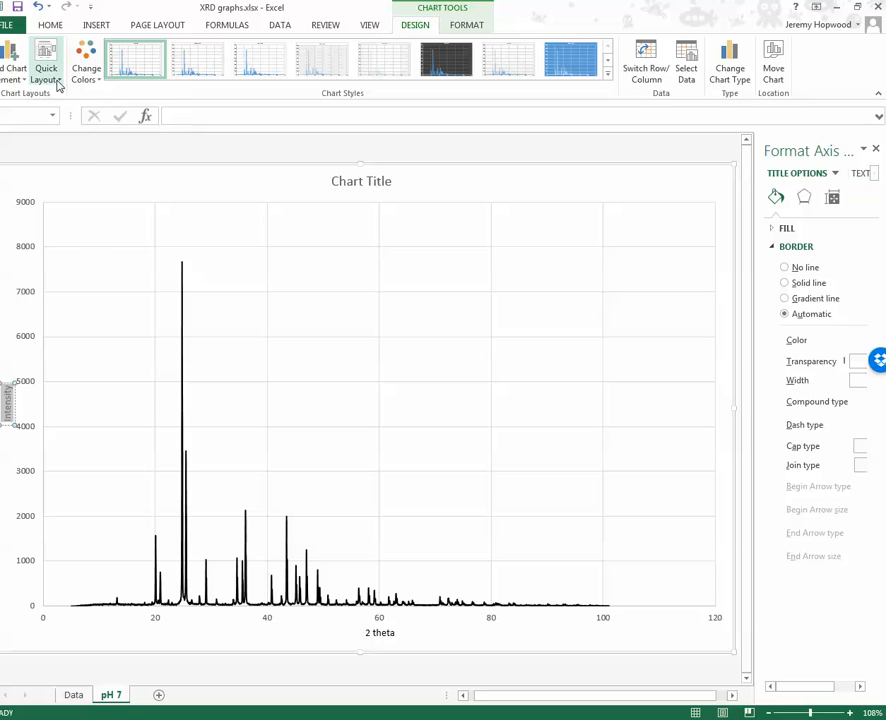
left_click(15, 84)
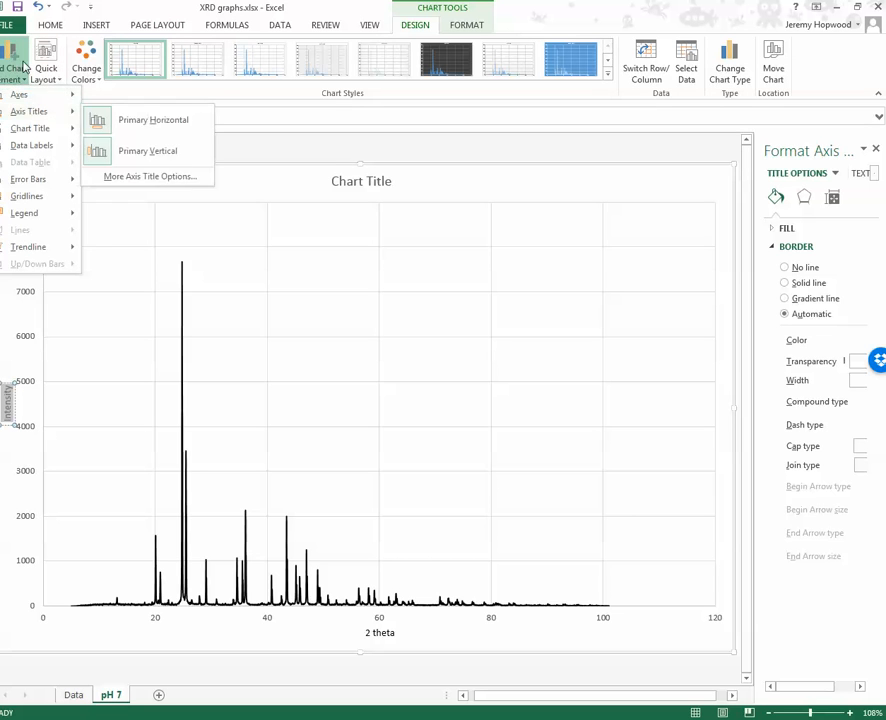
left_click(51, 28)
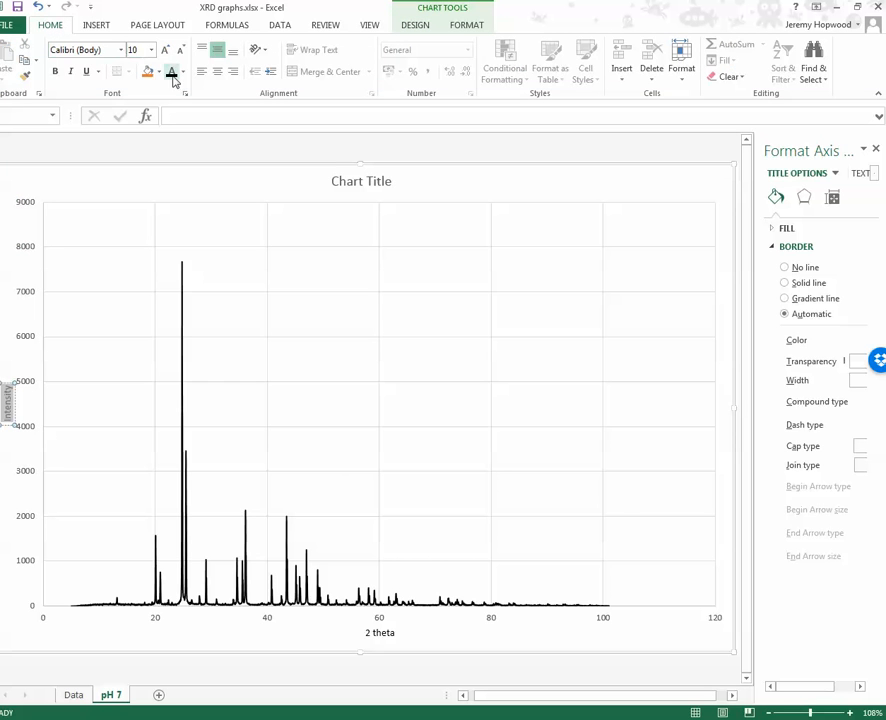
left_click(134, 640)
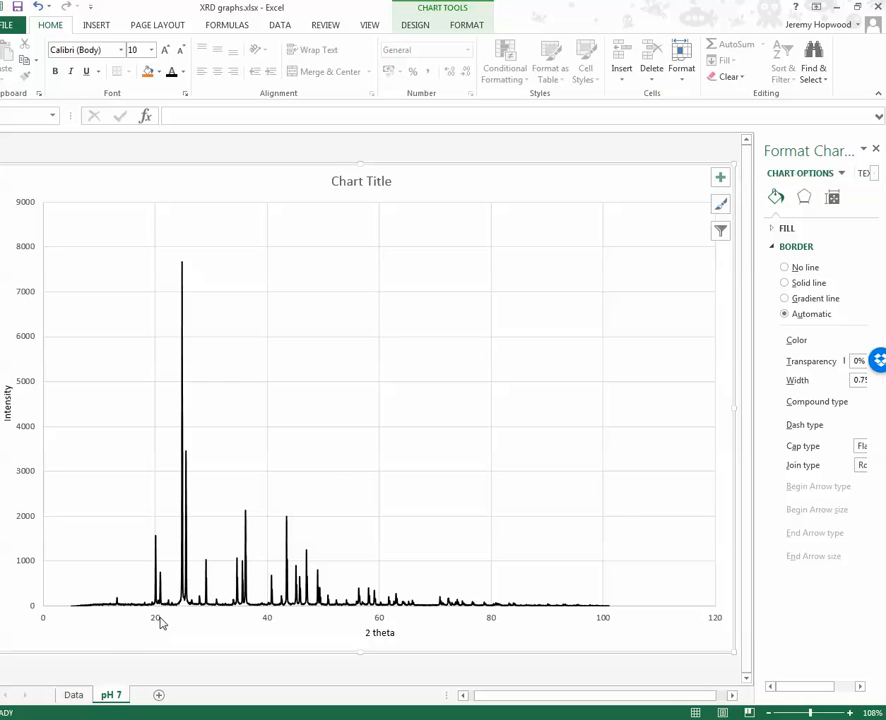
- Widen the formatting pane and give the horizontal axis numbers a solid black text fill with no text outline
left_click(163, 626)
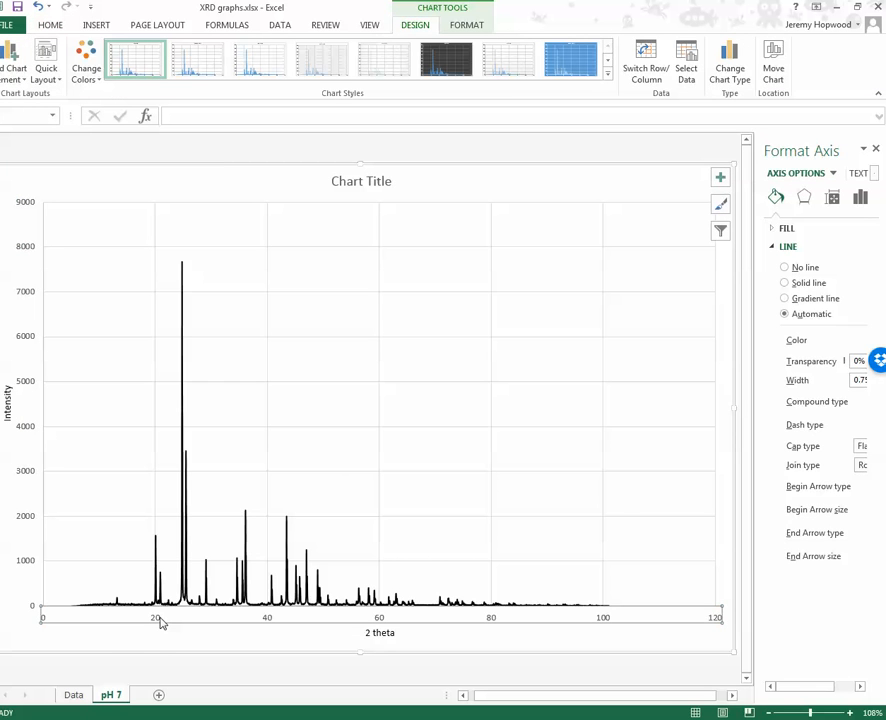
left_click(164, 640)
left_click(157, 624)
left_click(858, 176)
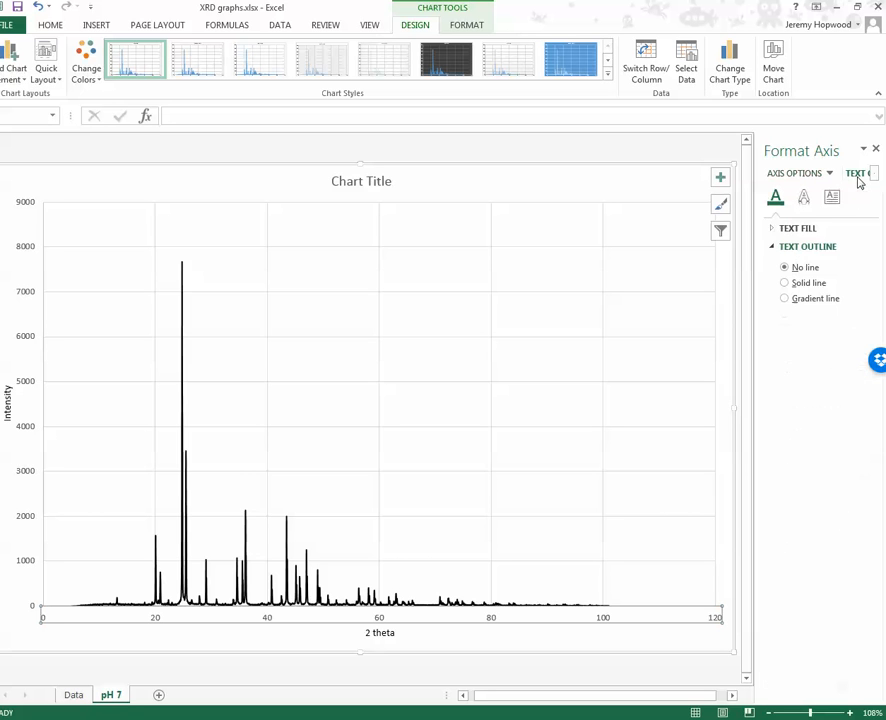
left_click(784, 284)
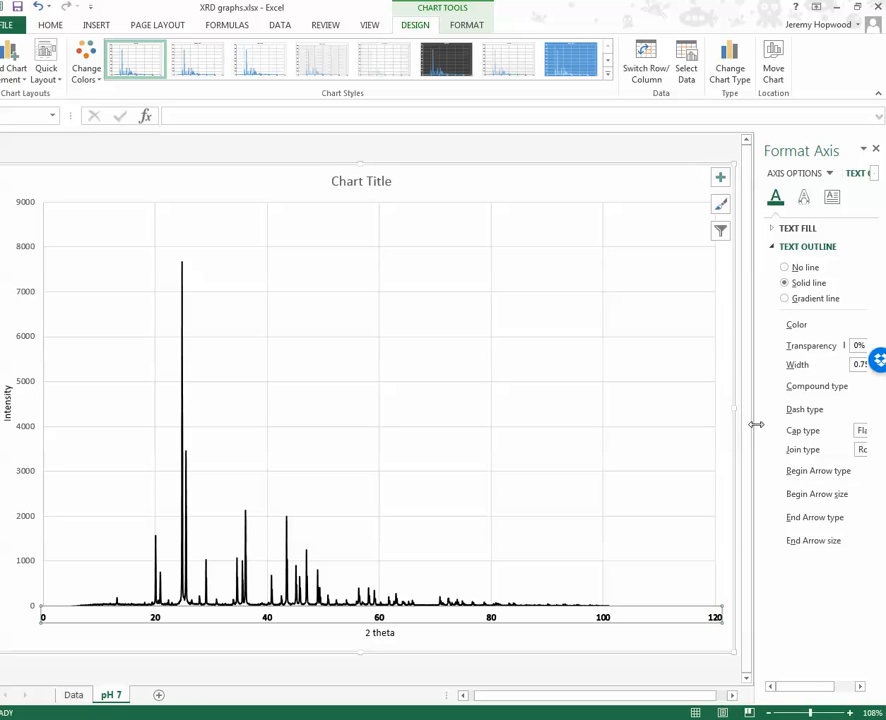
left_click_drag(731, 419, 700, 422)
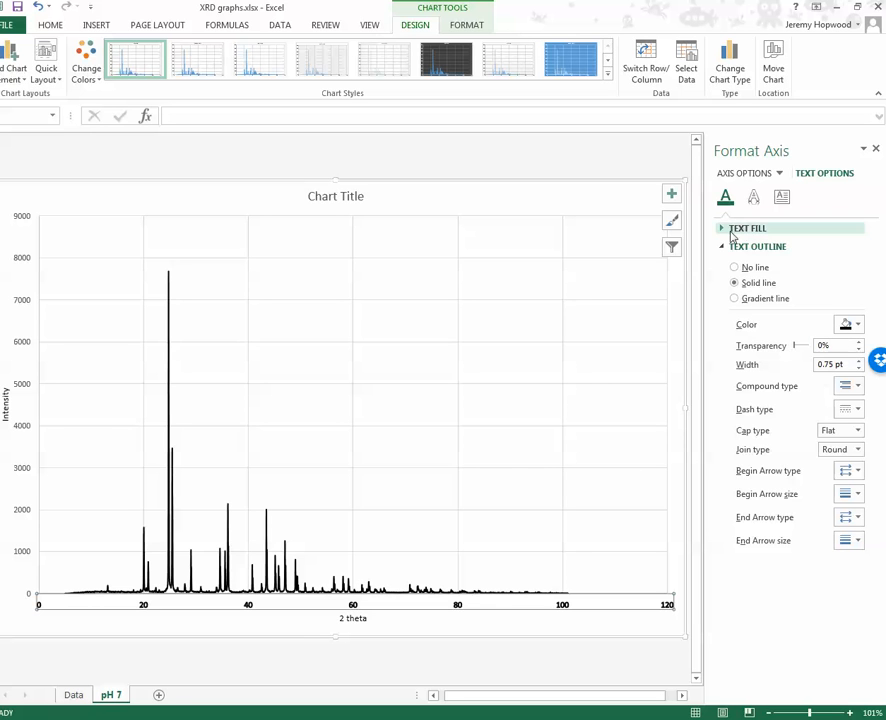
left_click(736, 268)
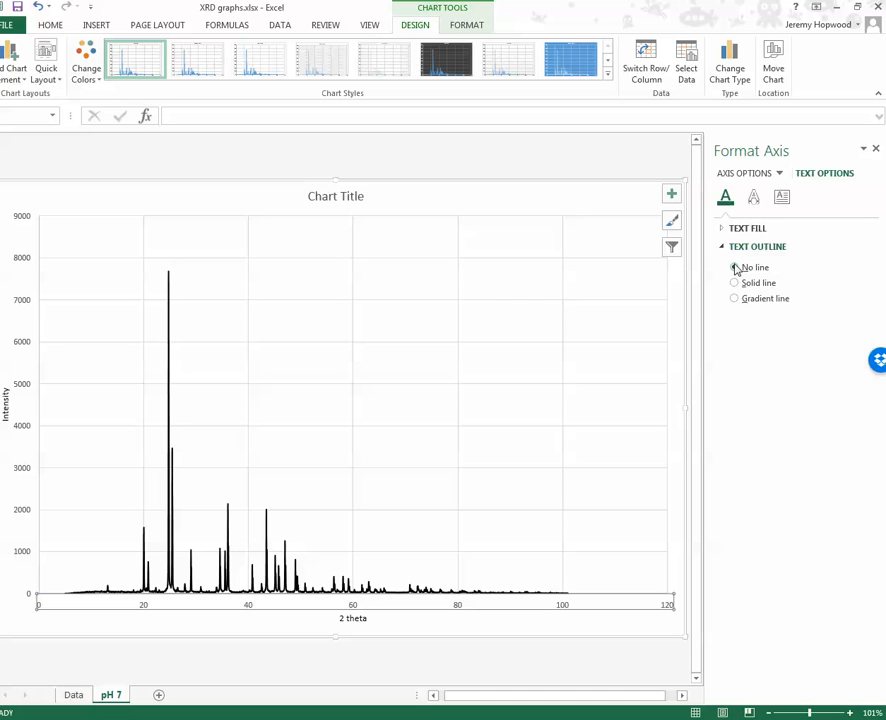
left_click(728, 230)
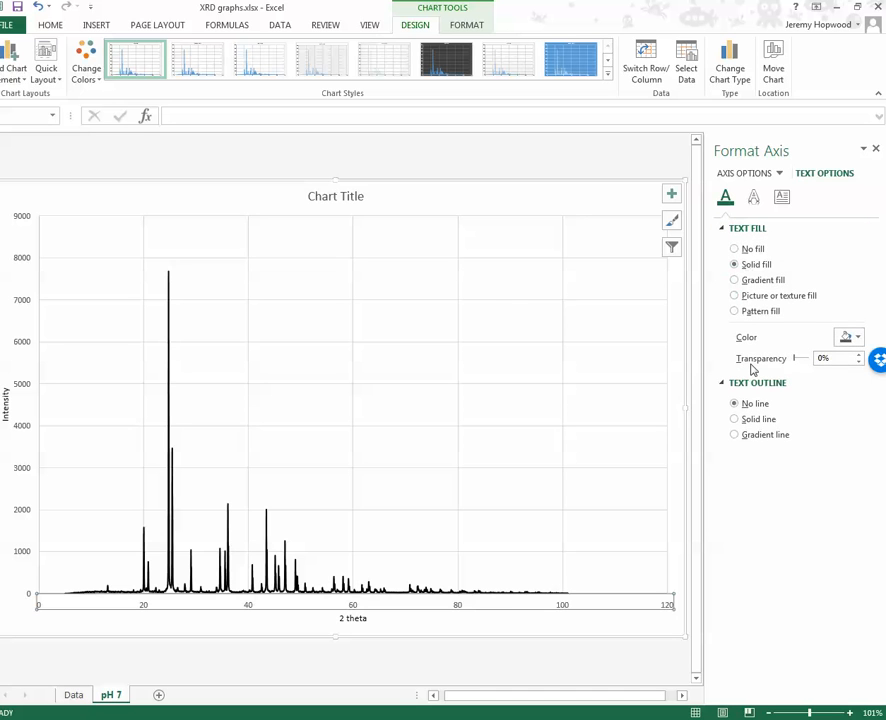
left_click(860, 343)
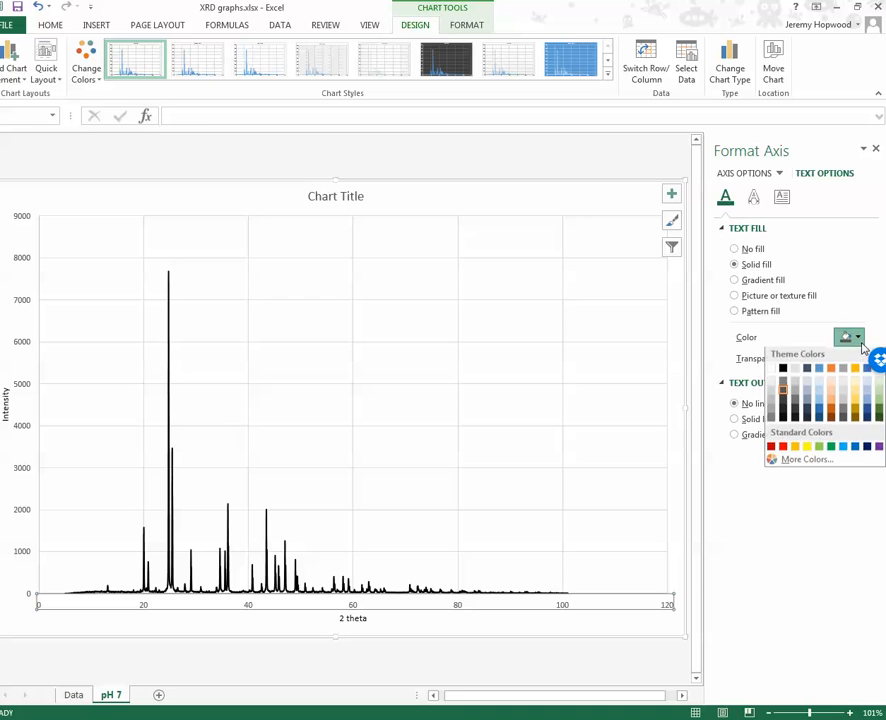
left_click(785, 371)
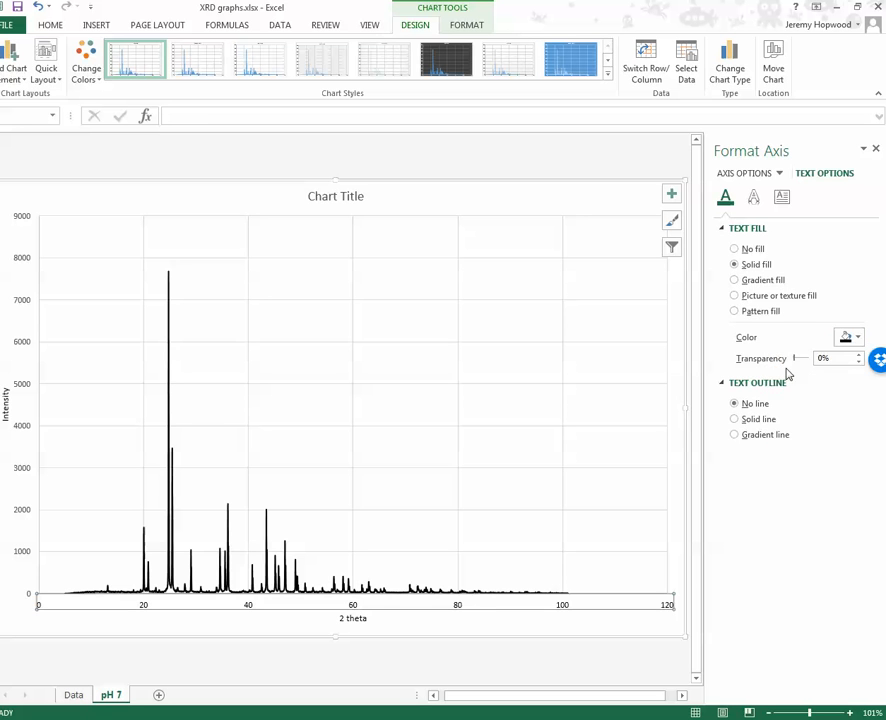
left_click(600, 550)
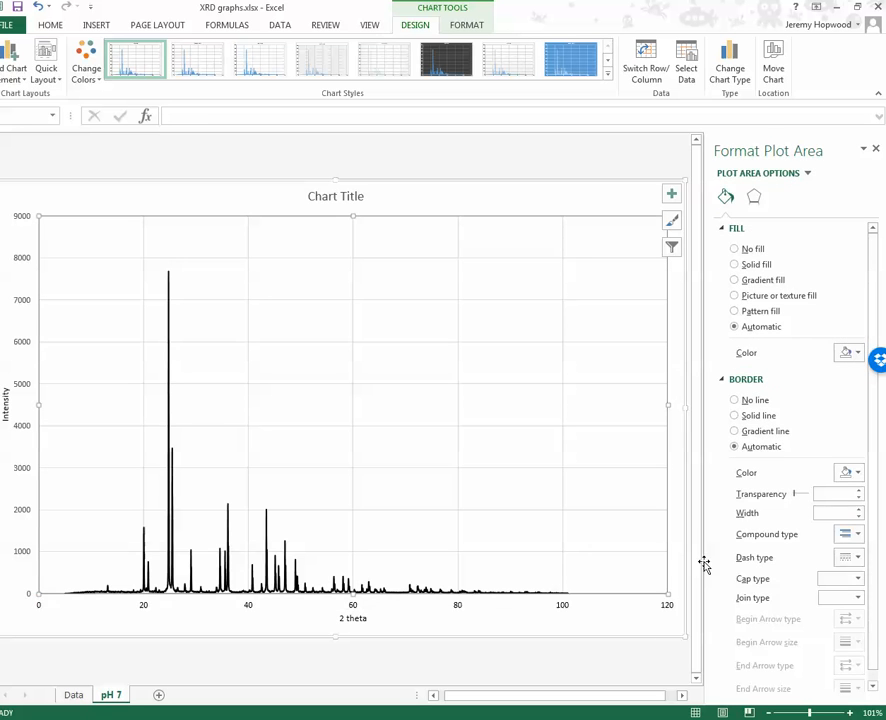
- Give the vertical axis numbers of the pH 7 chart a solid black text fill
left_click(22, 350)
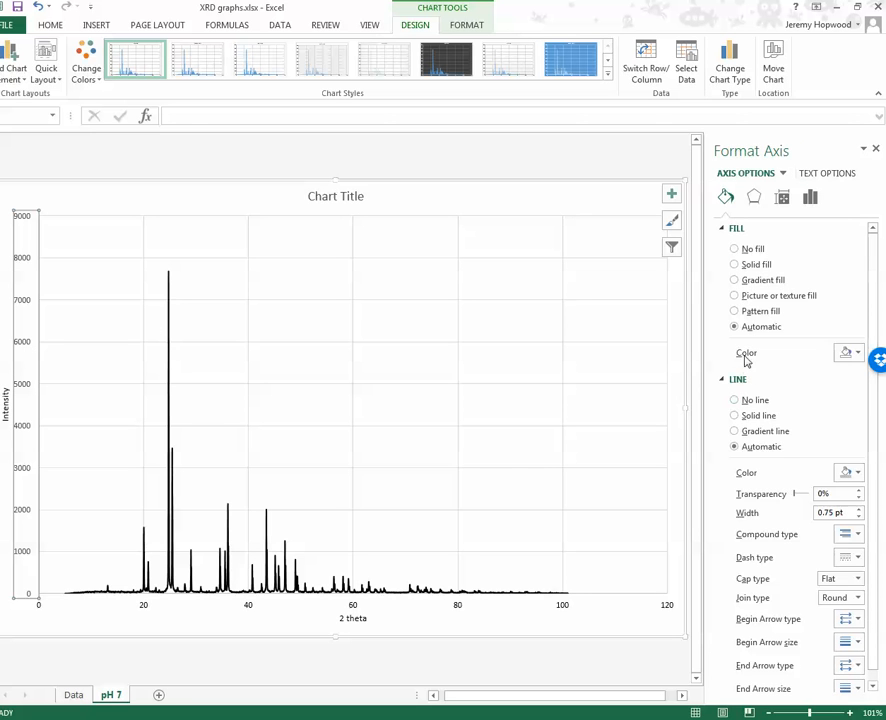
left_click(826, 174)
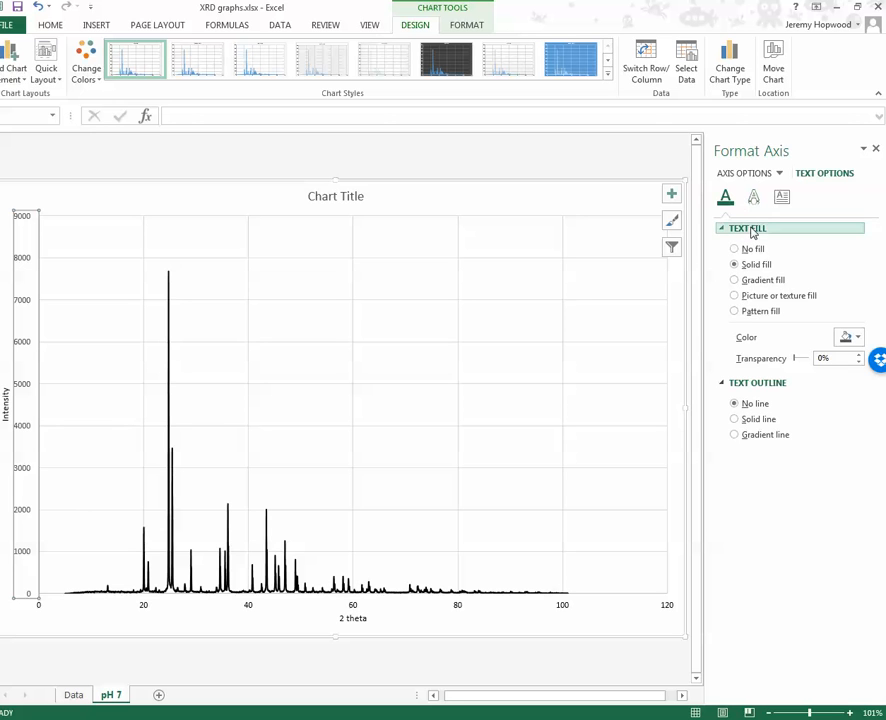
left_click(856, 340)
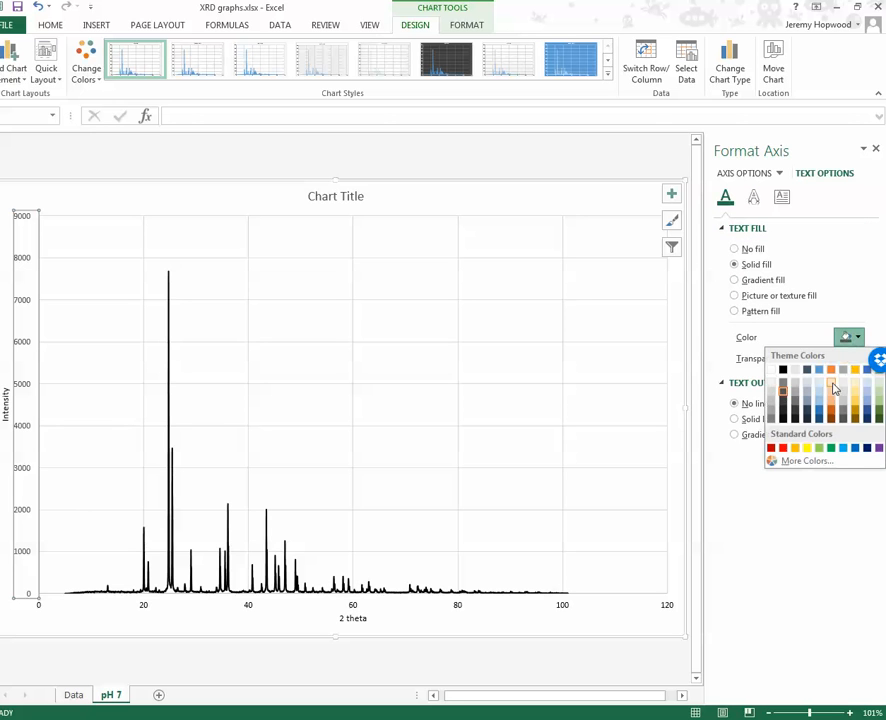
left_click(783, 371)
left_click(155, 625)
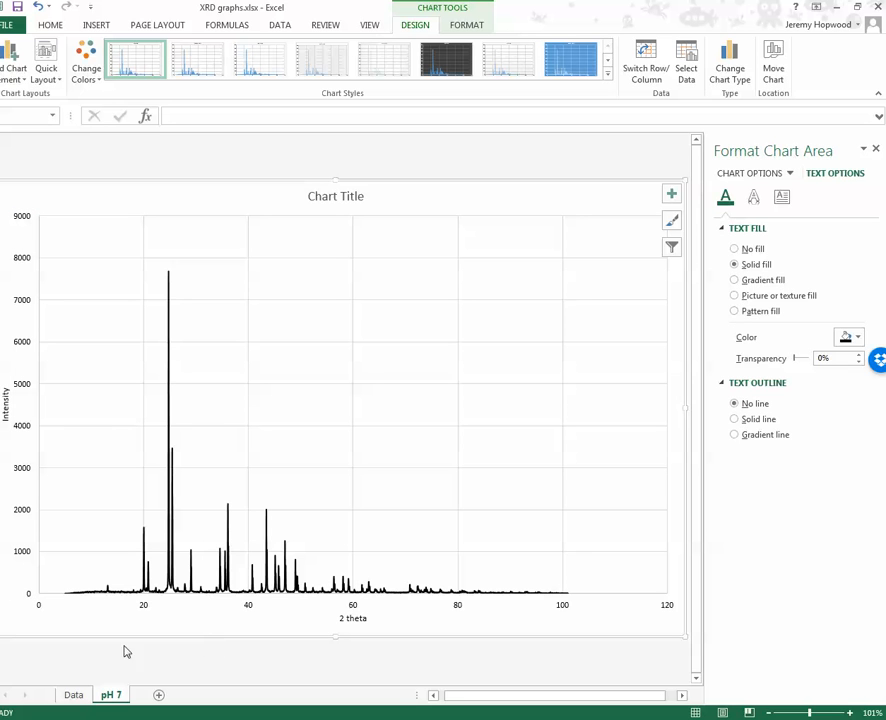
- Set both the major and minor tick marks of the horizontal axis to Outside
left_click(145, 610)
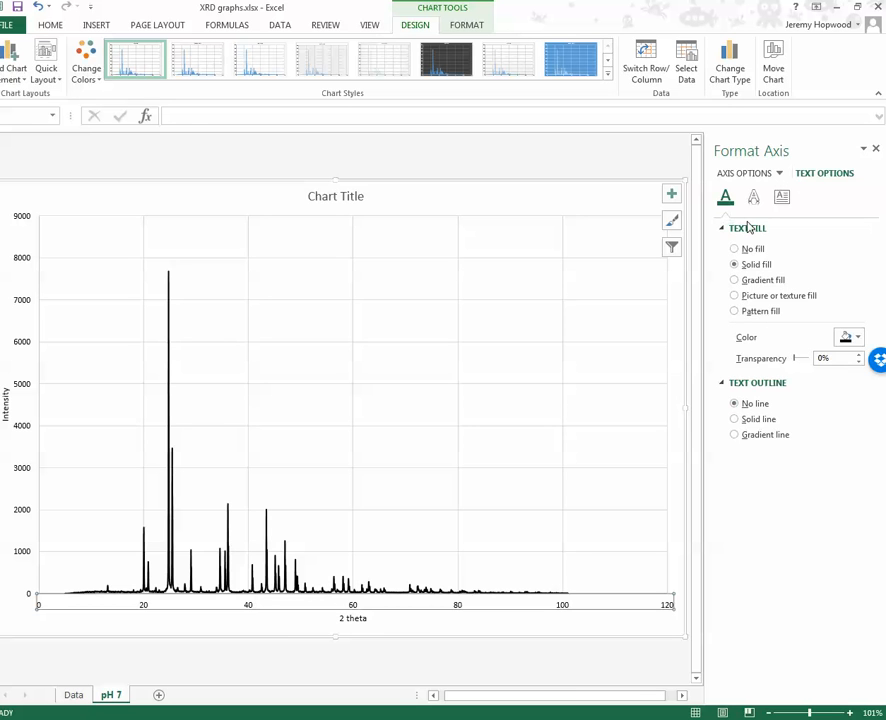
left_click(745, 173)
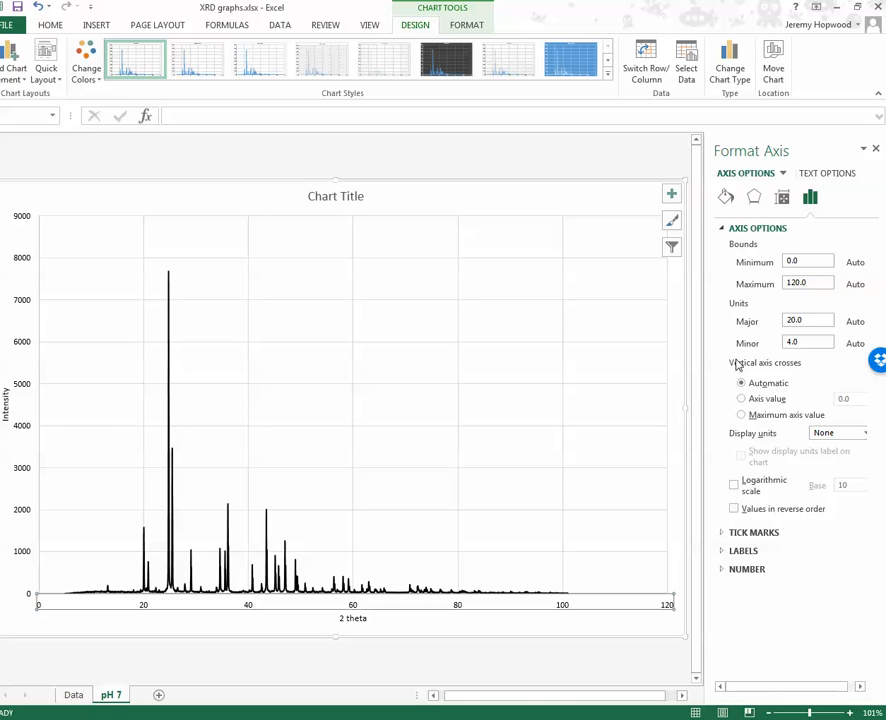
left_click(740, 534)
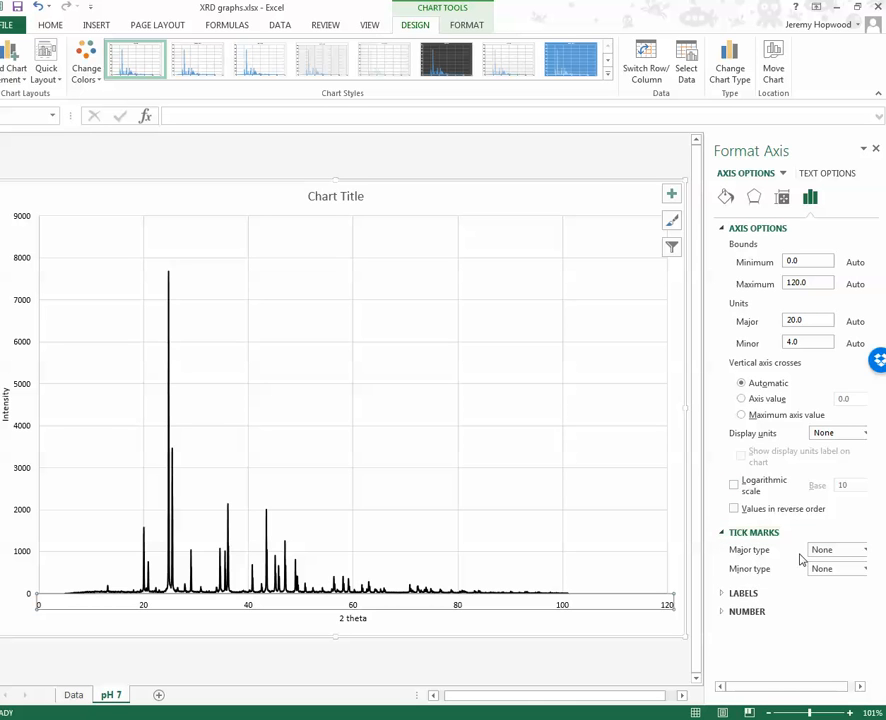
left_click(866, 558)
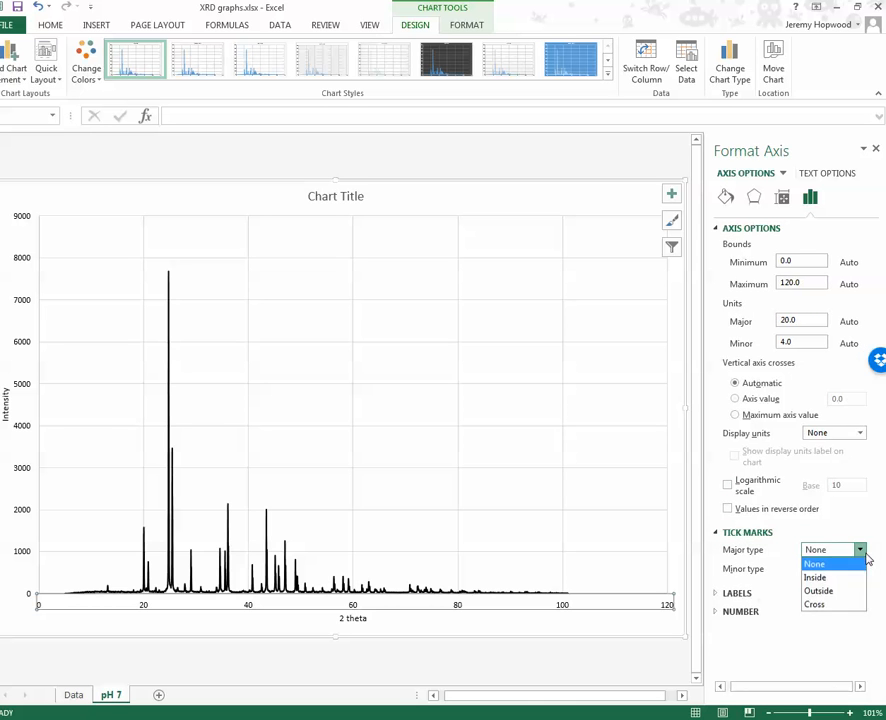
left_click(845, 597)
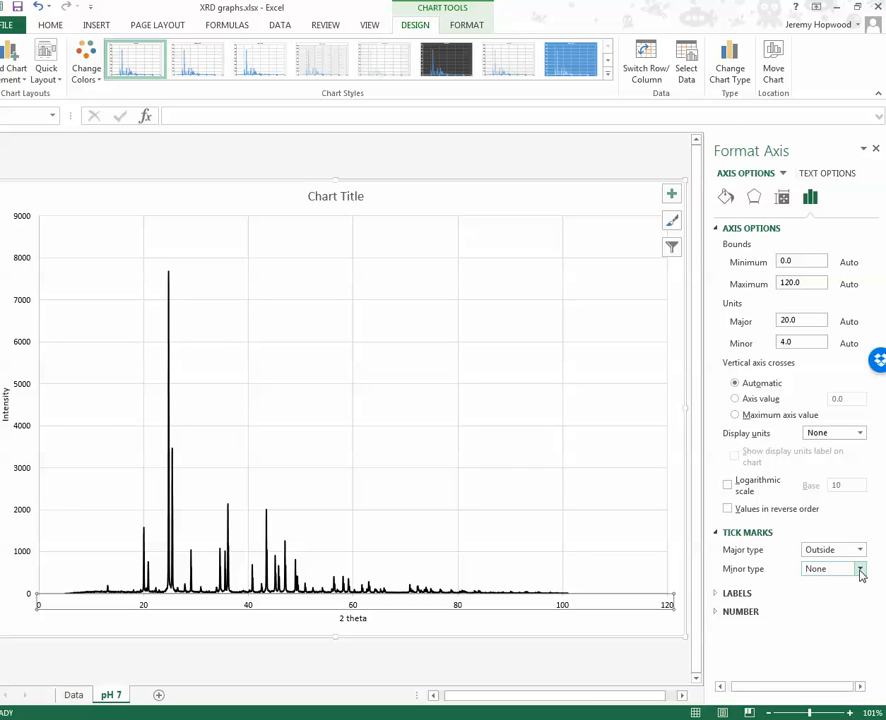
left_click(859, 569)
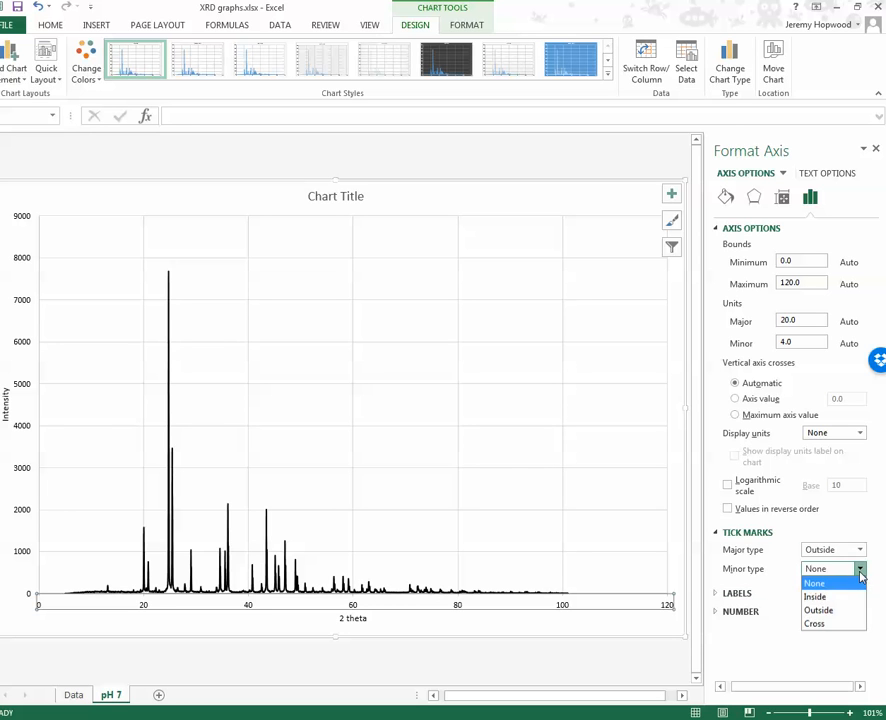
left_click(832, 616)
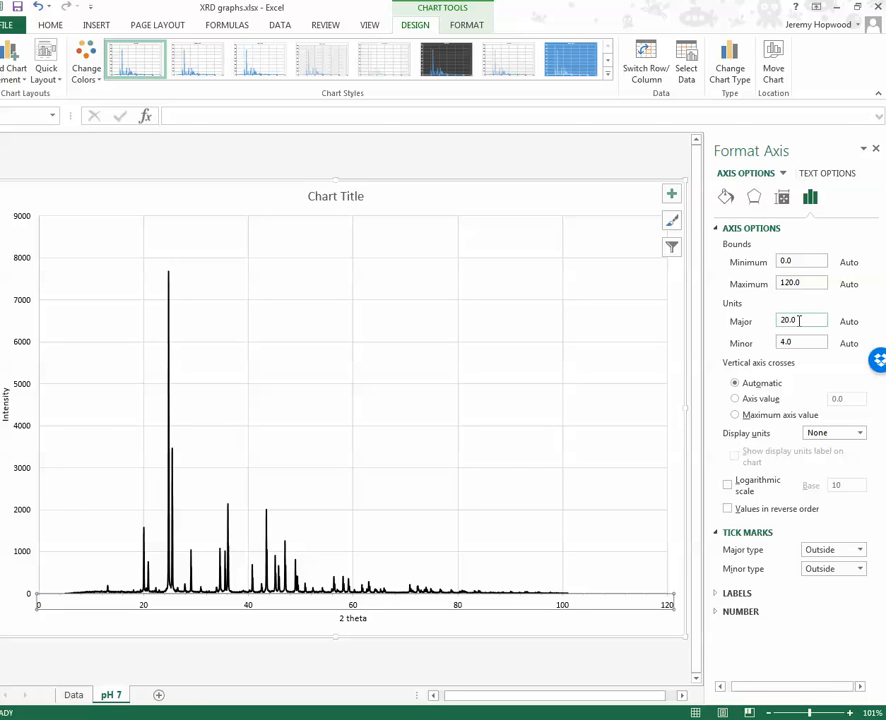
- Set the horizontal axis units to 10 for major and 1 for minor
left_click_drag(801, 320, 729, 318)
type("10")
left_click(798, 342)
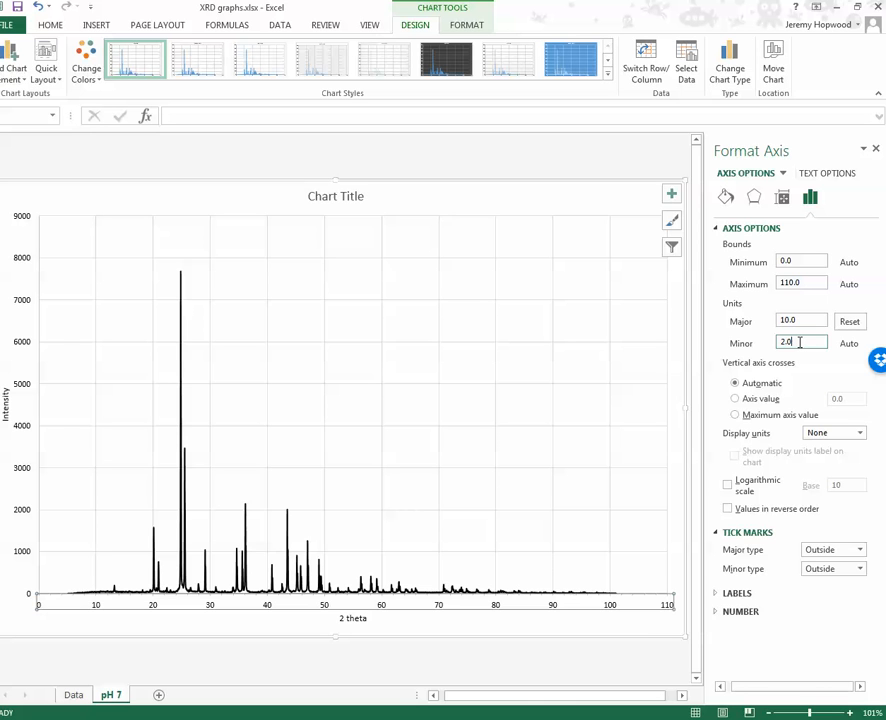
left_click_drag(799, 342, 768, 344)
key("Return")
left_click(506, 634)
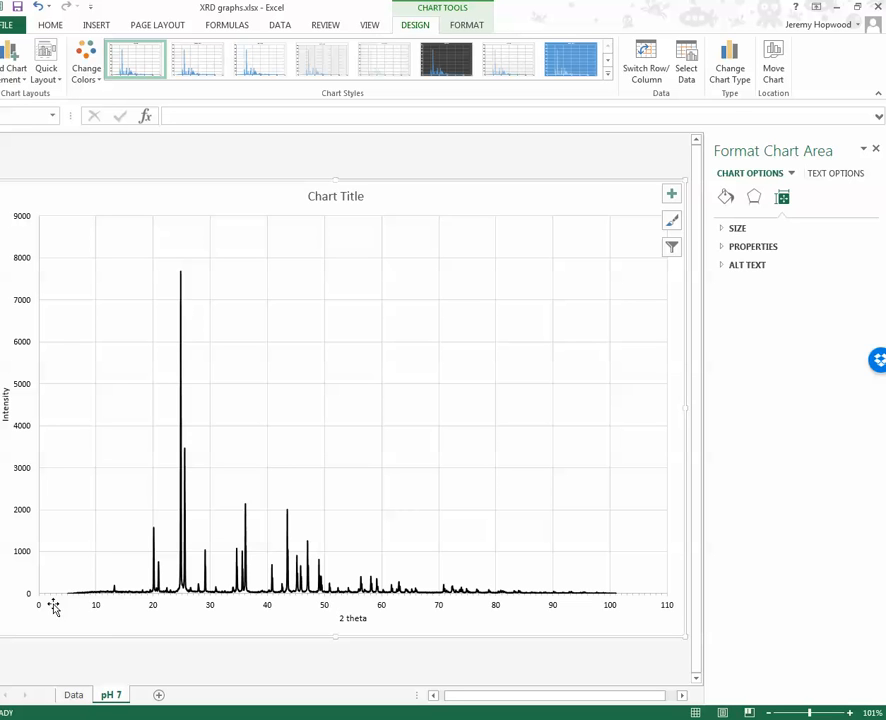
- Change the horizontal axis line and its tick marks to solid black
left_click(98, 607)
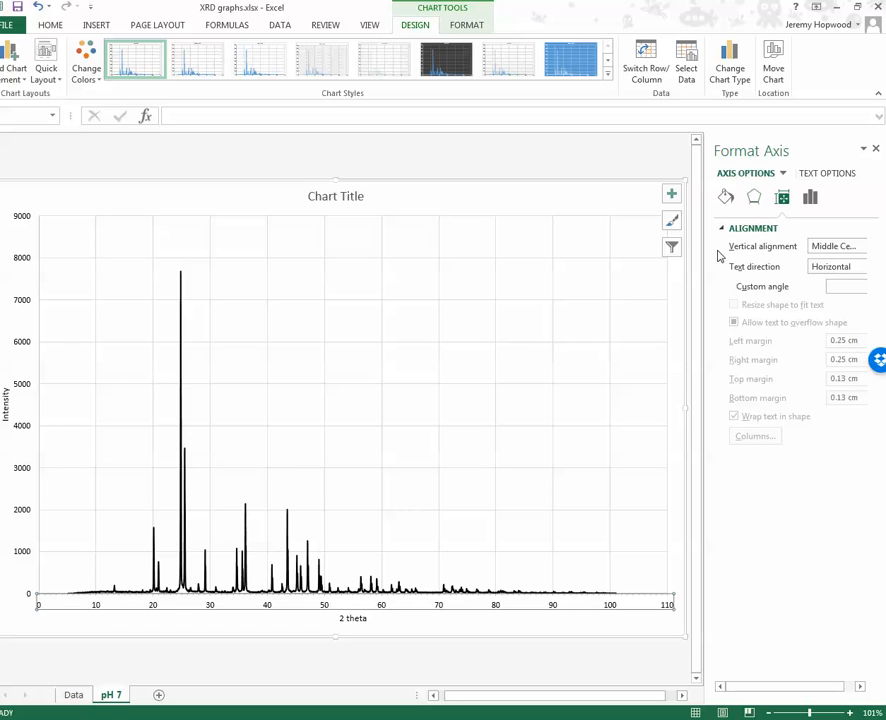
left_click(829, 175)
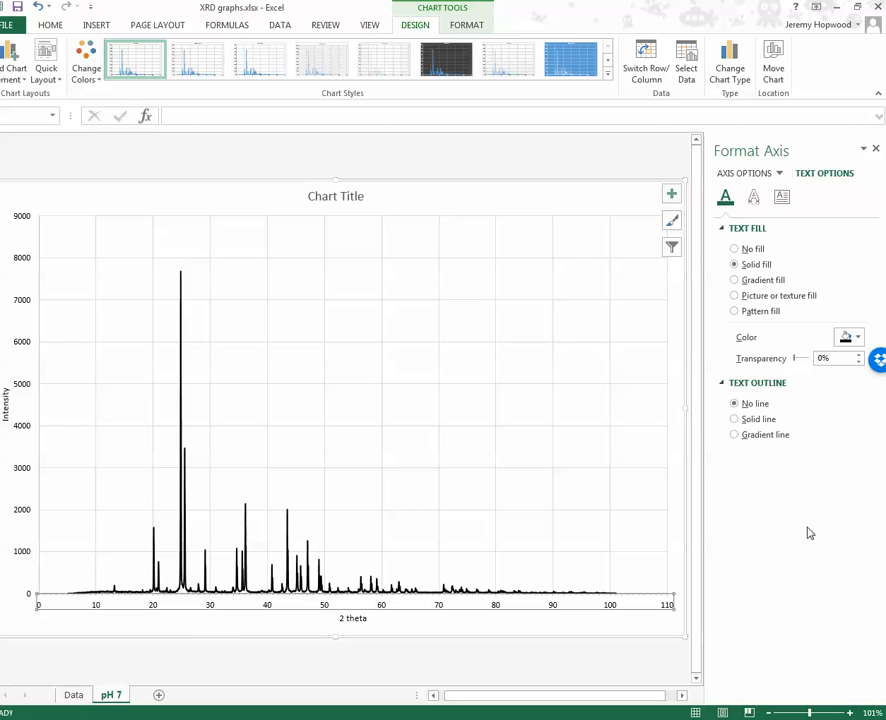
left_click(735, 175)
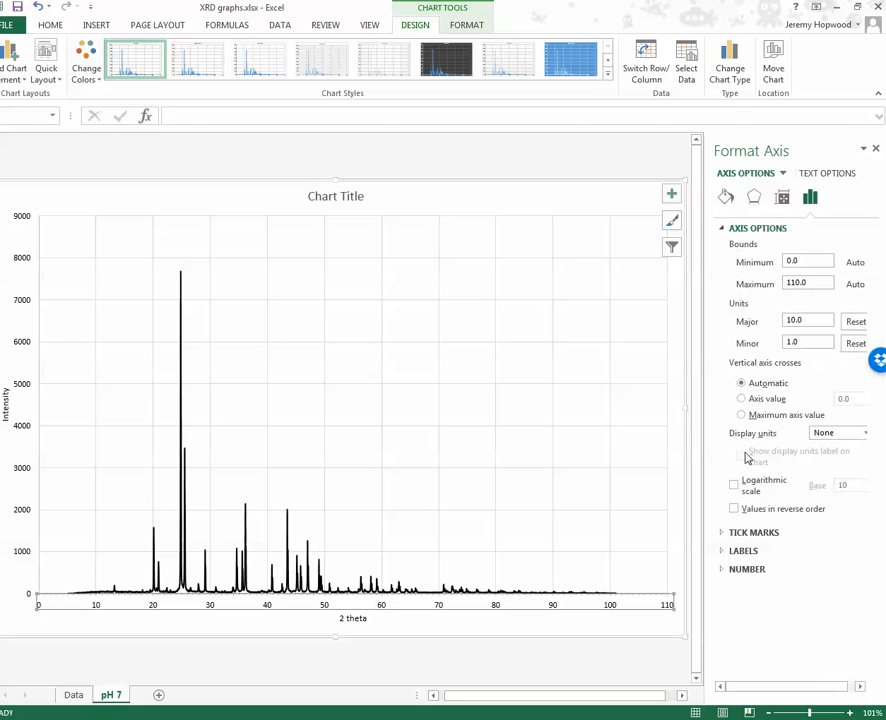
left_click(735, 532)
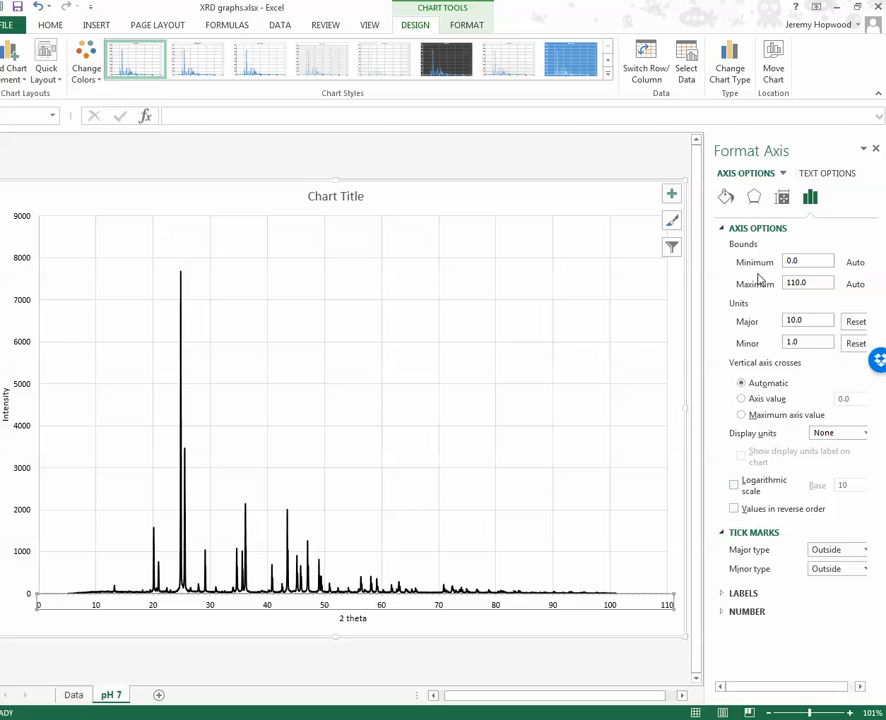
left_click(727, 198)
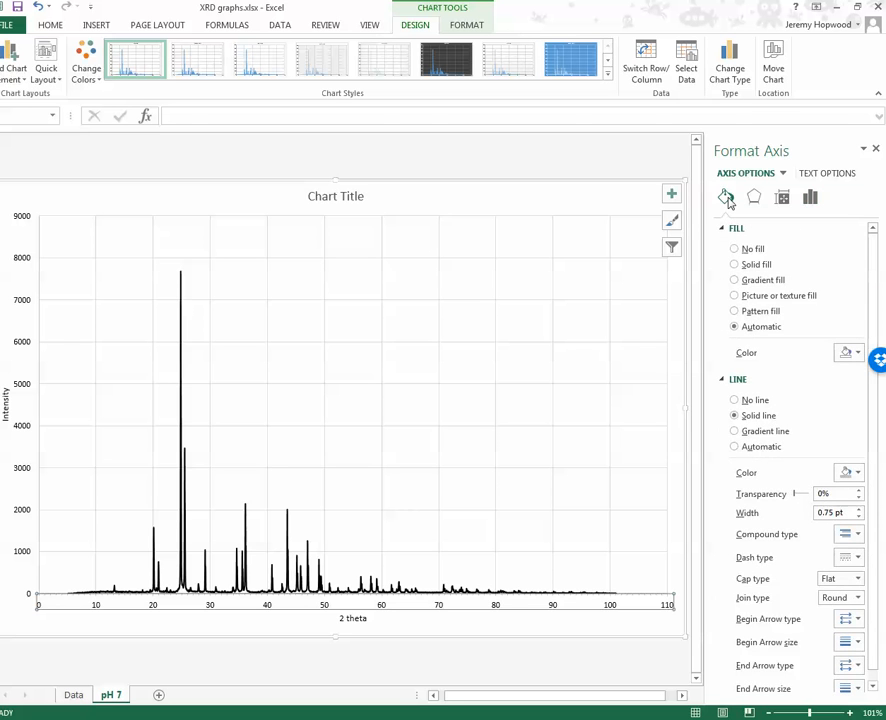
scroll(781, 557, "down", 1)
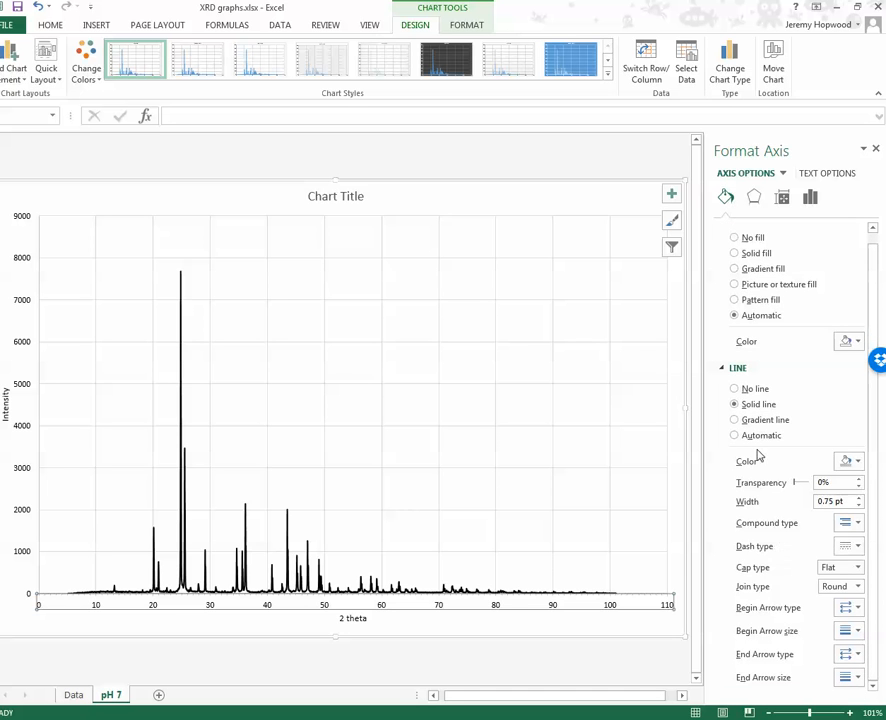
left_click(853, 461)
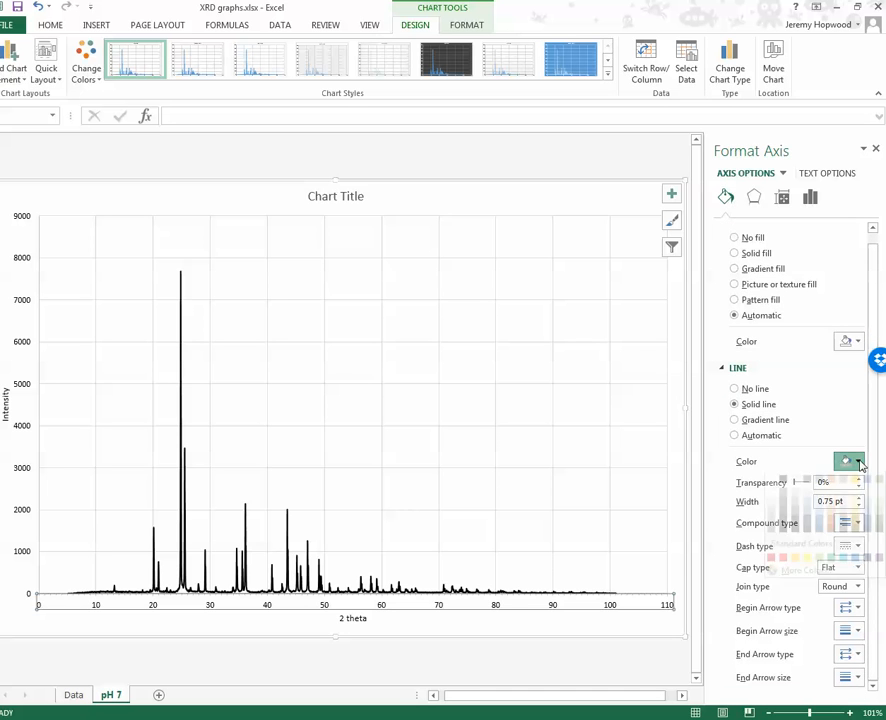
left_click(784, 495)
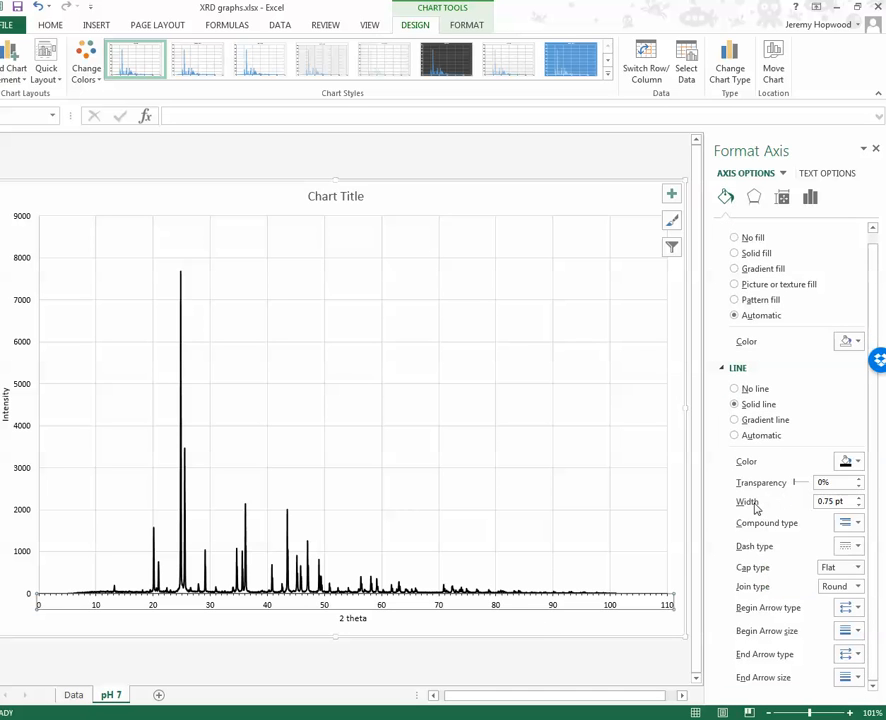
left_click(442, 632)
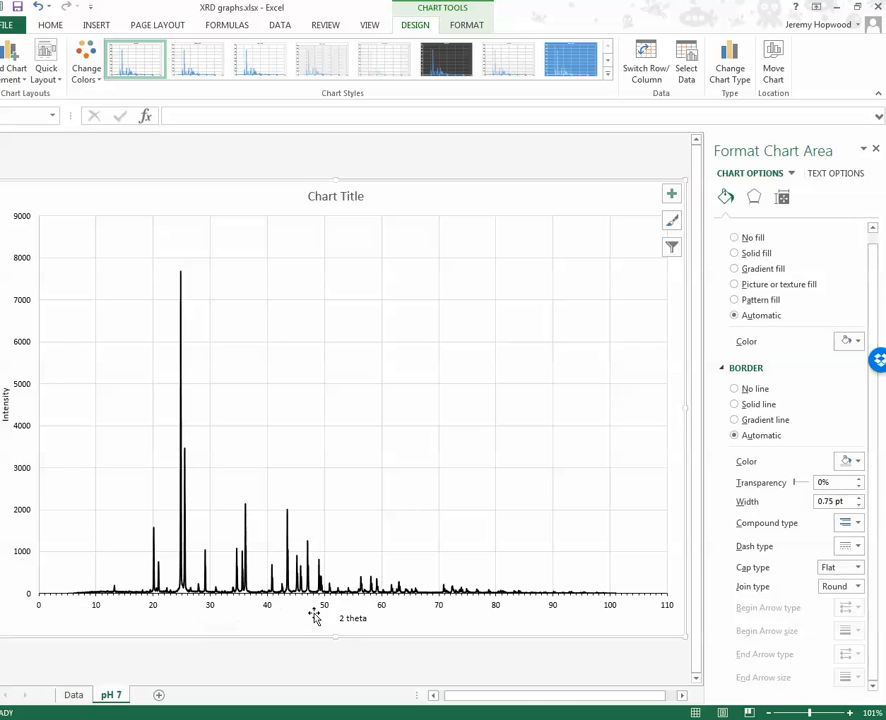
- Delete the placeholder title above the pH 7 chart
left_click(352, 197)
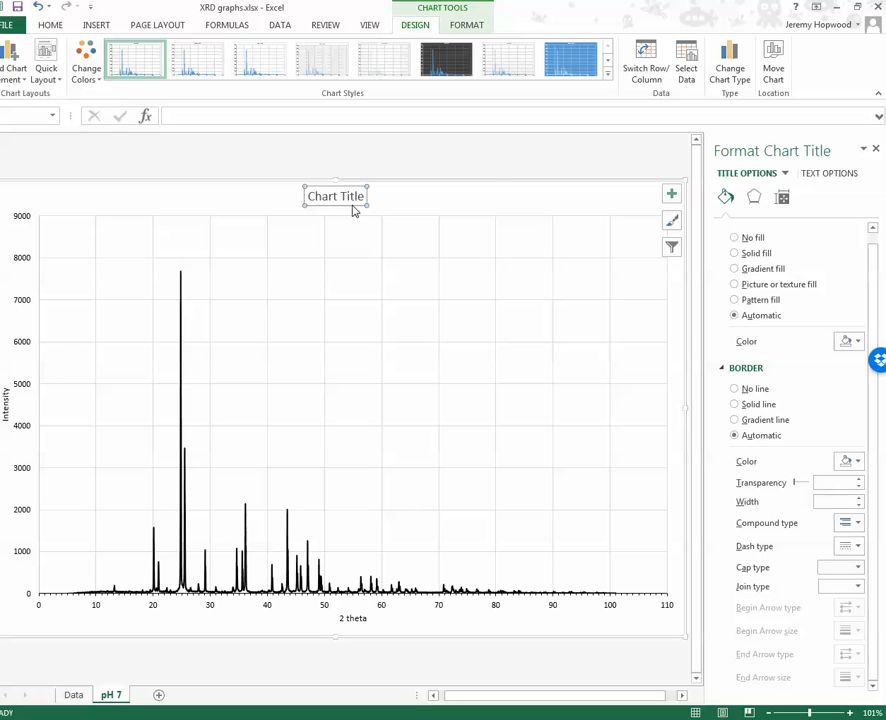
key("Delete")
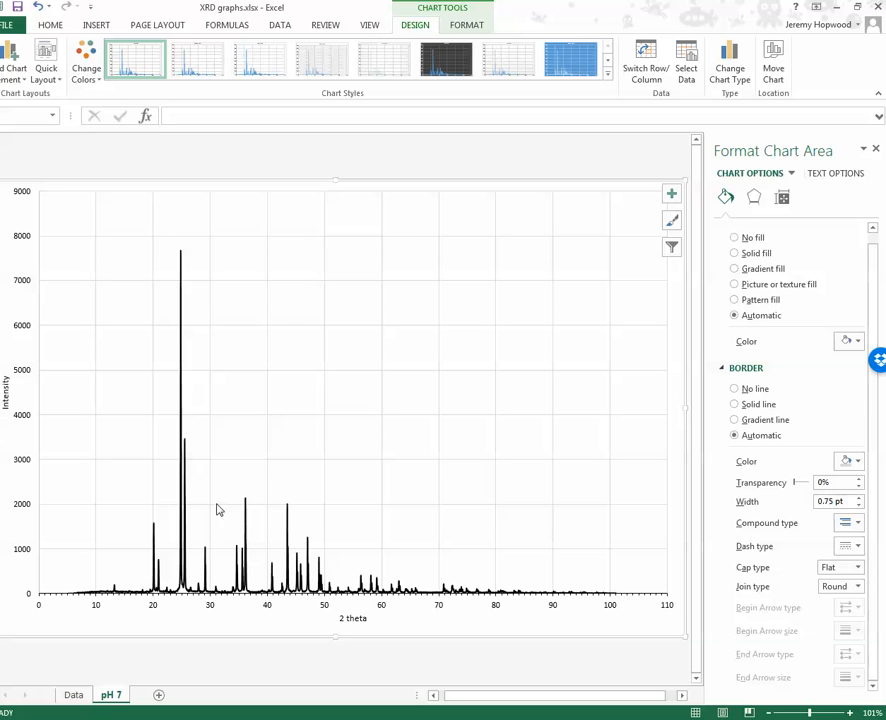
- Look through the vertical axis formatting options for fill, line, effects, alignment and axis settings
left_click(22, 370)
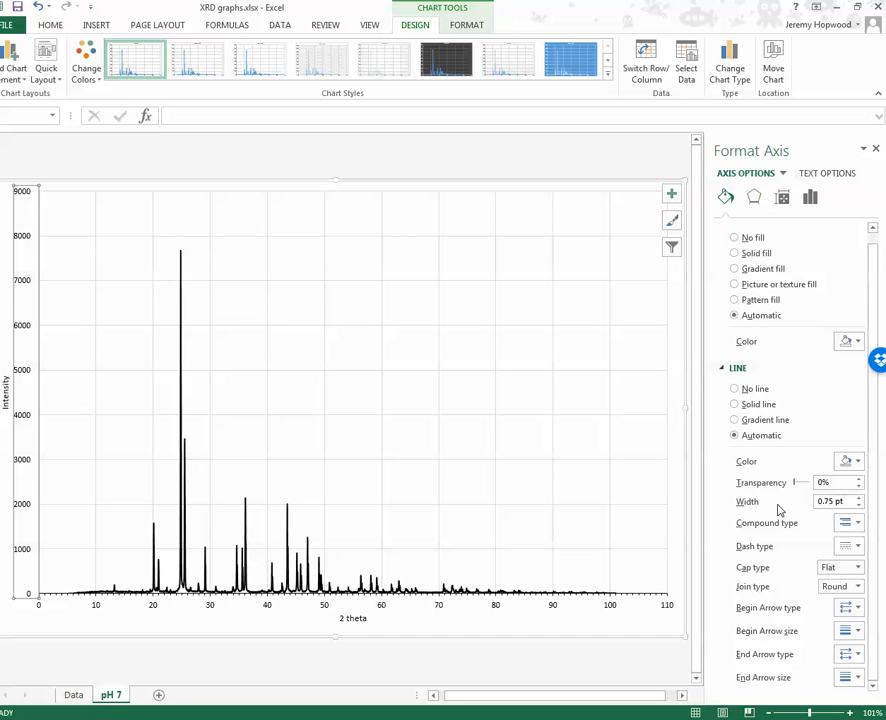
scroll(775, 330, "up", 1)
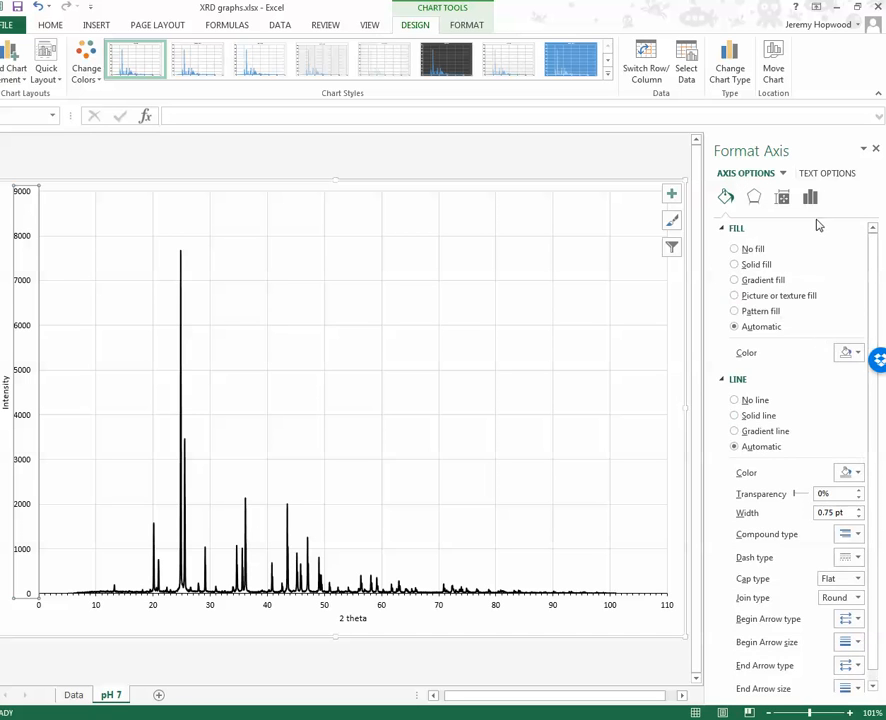
left_click(784, 174)
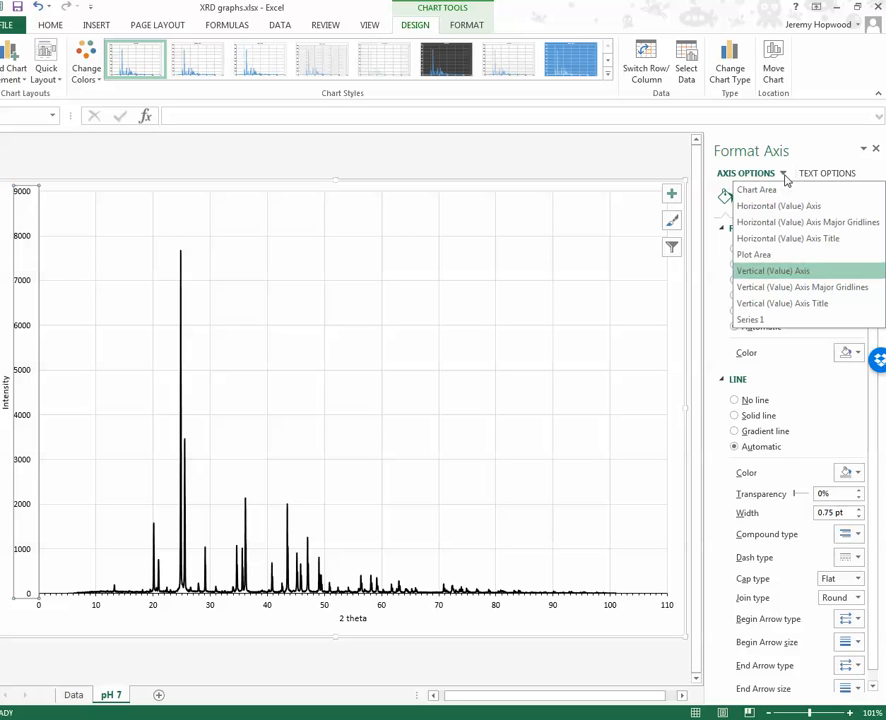
left_click(760, 175)
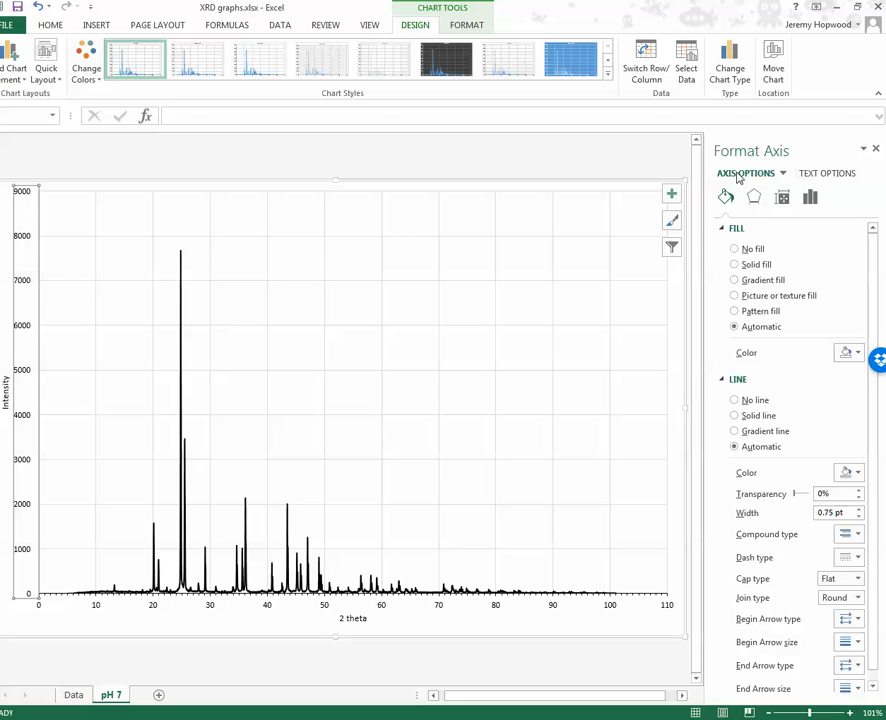
left_click(721, 379)
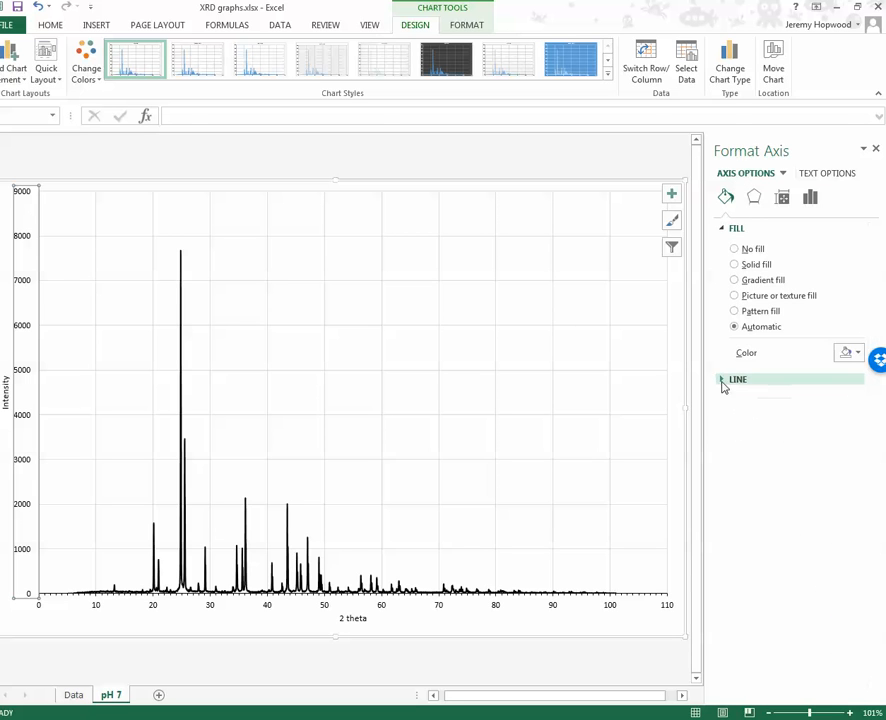
left_click(720, 229)
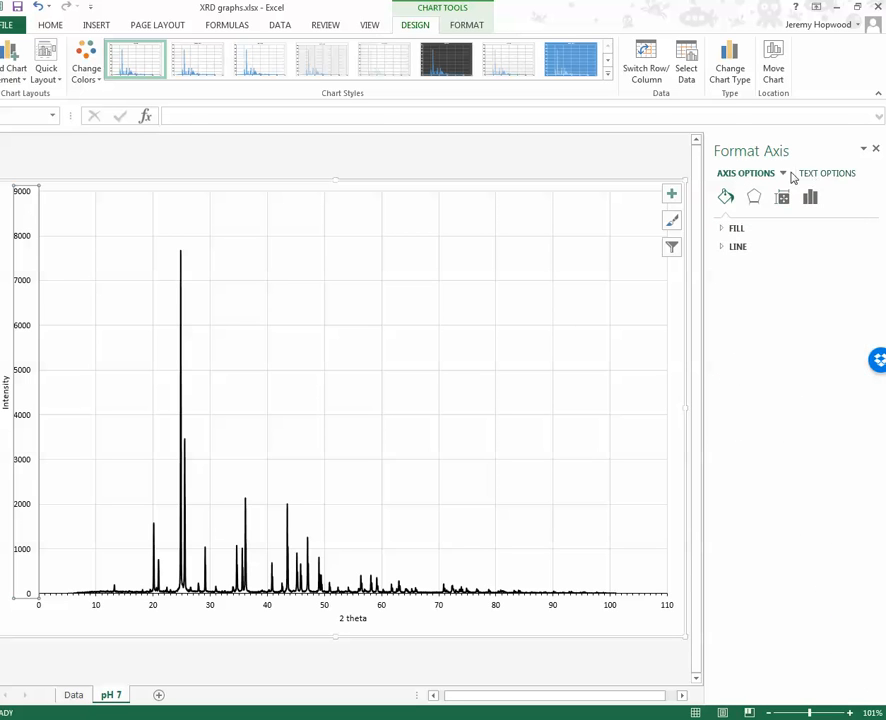
left_click(757, 199)
left_click(784, 199)
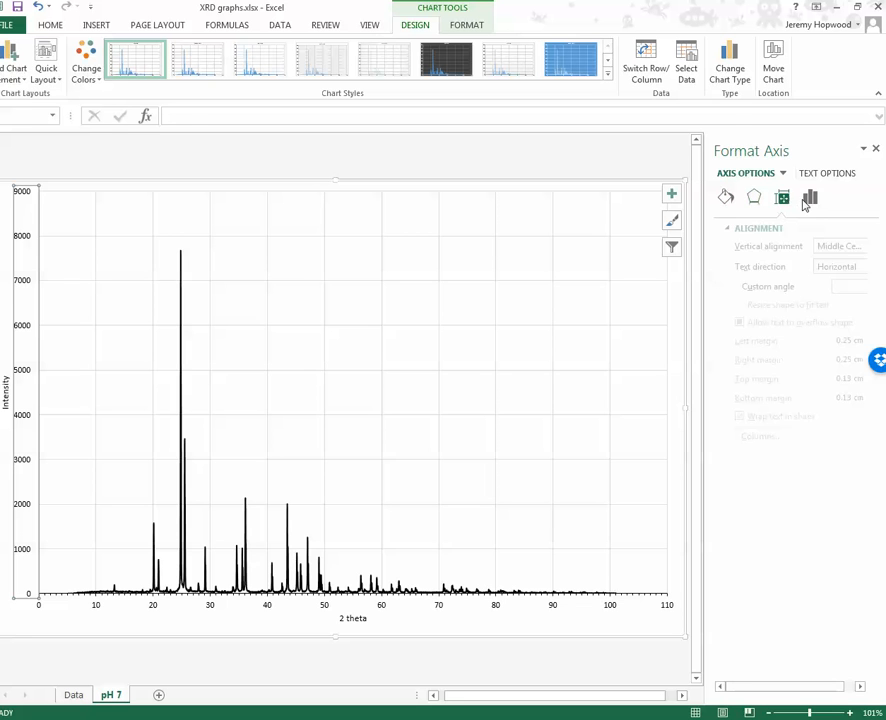
left_click(812, 199)
left_click(729, 198)
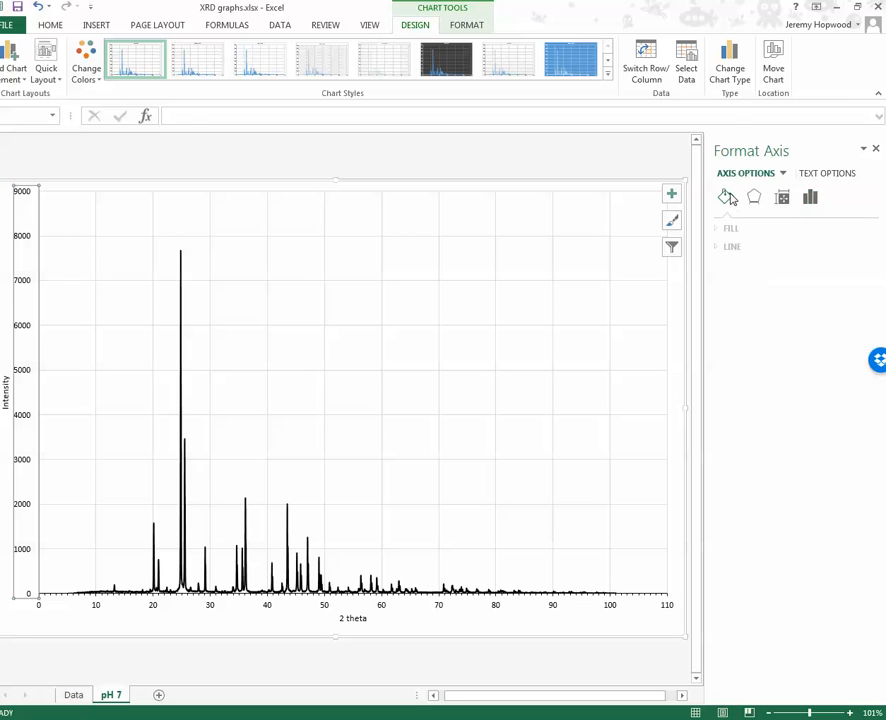
left_click(784, 174)
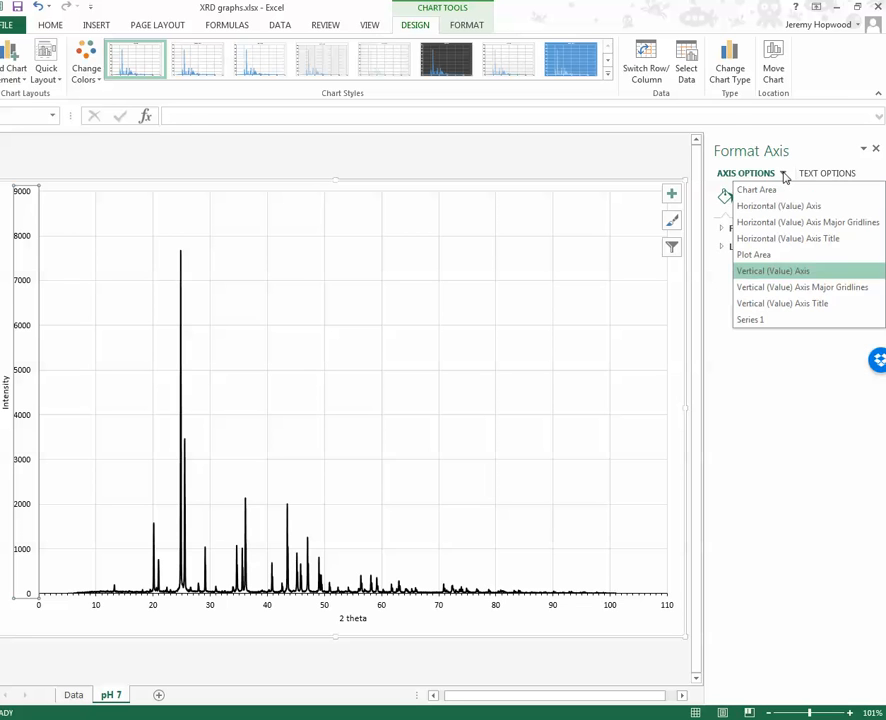
left_click(784, 175)
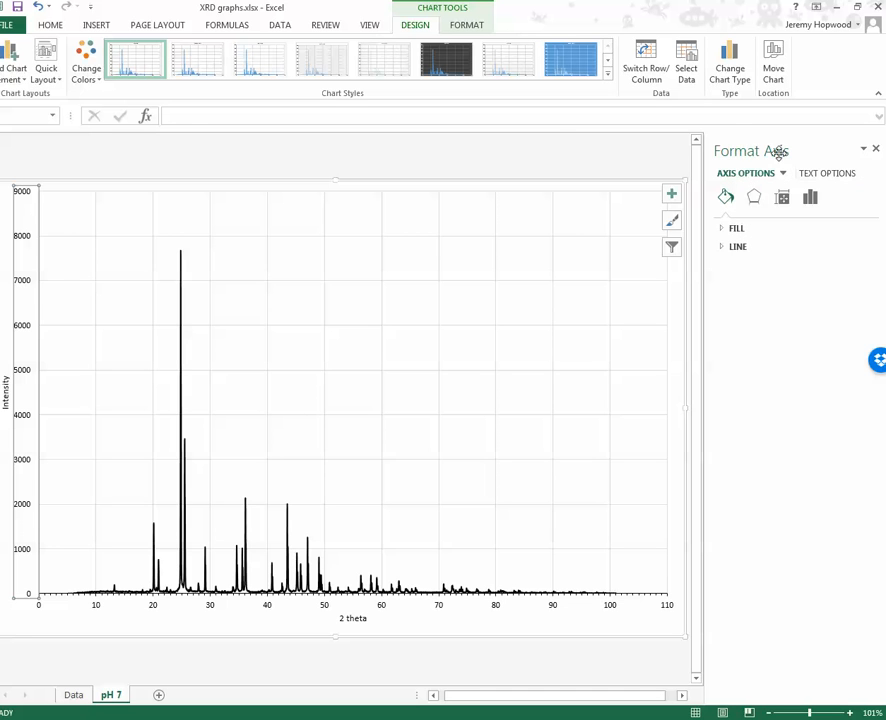
- Set the vertical axis's major tick marks to Outside on the pH 7 chart
left_click(21, 418)
left_click(21, 422)
right_click(22, 412)
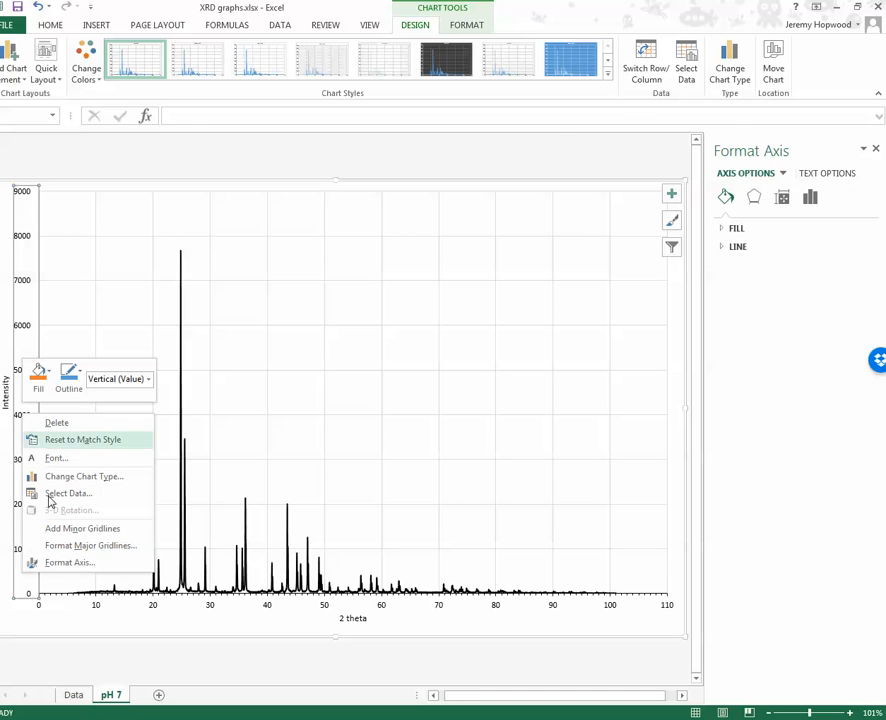
left_click(86, 562)
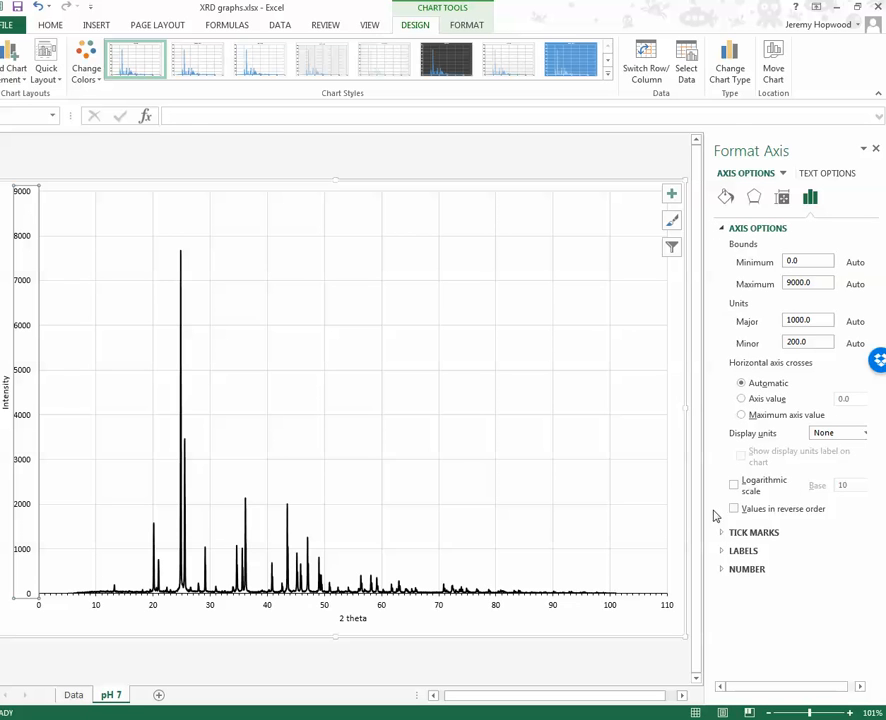
left_click(731, 533)
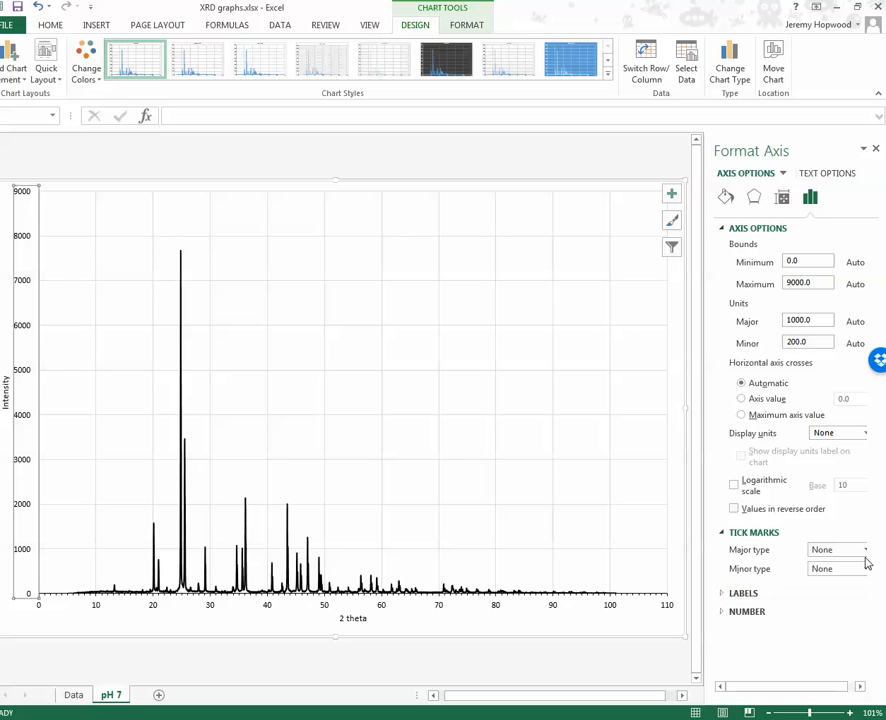
left_click(865, 553)
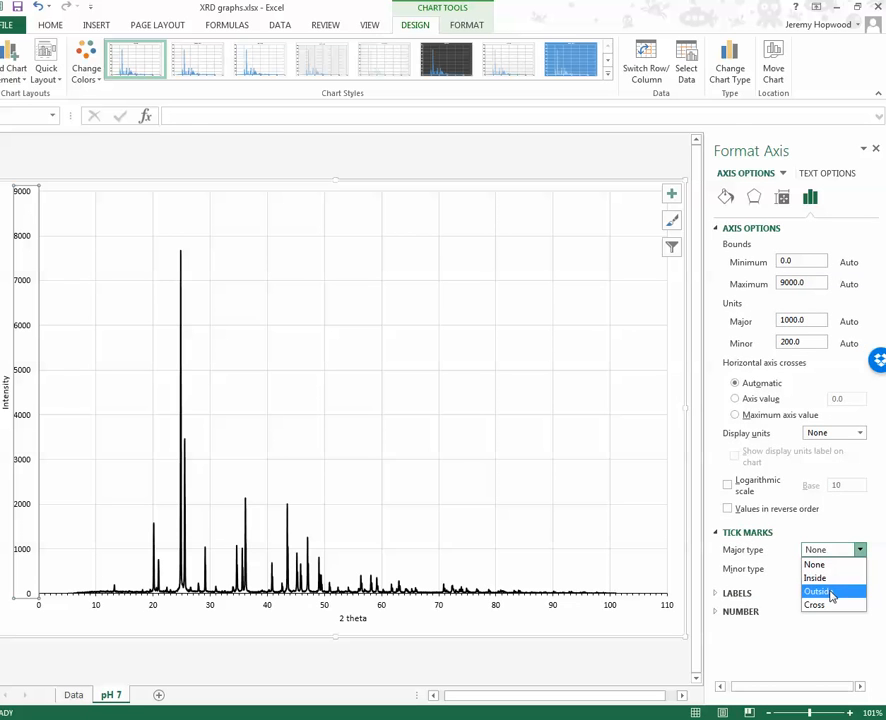
left_click(831, 592)
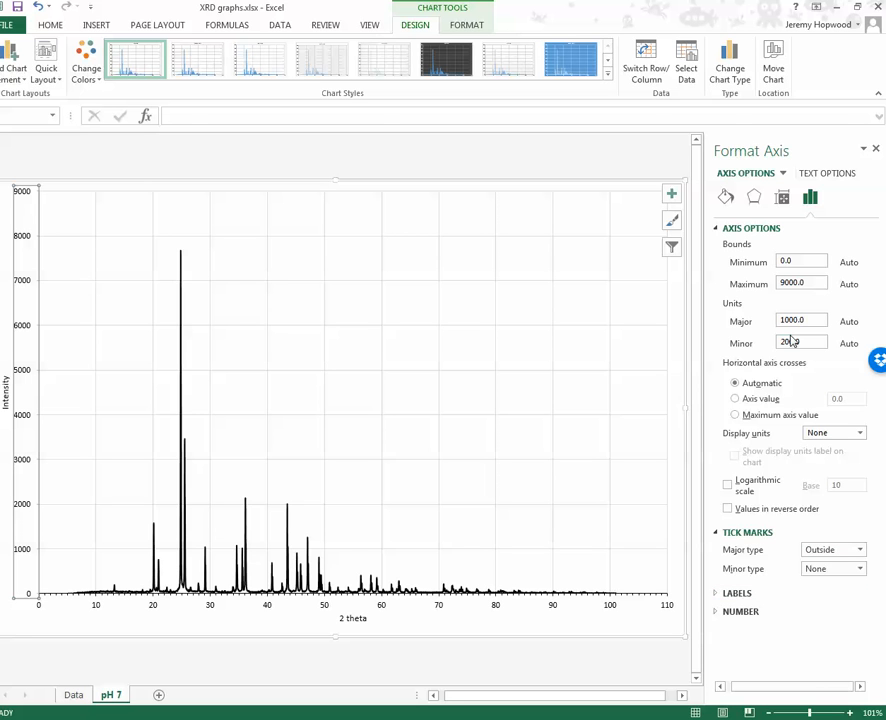
- Change the pH 7 chart's vertical axis line to solid black
left_click(726, 198)
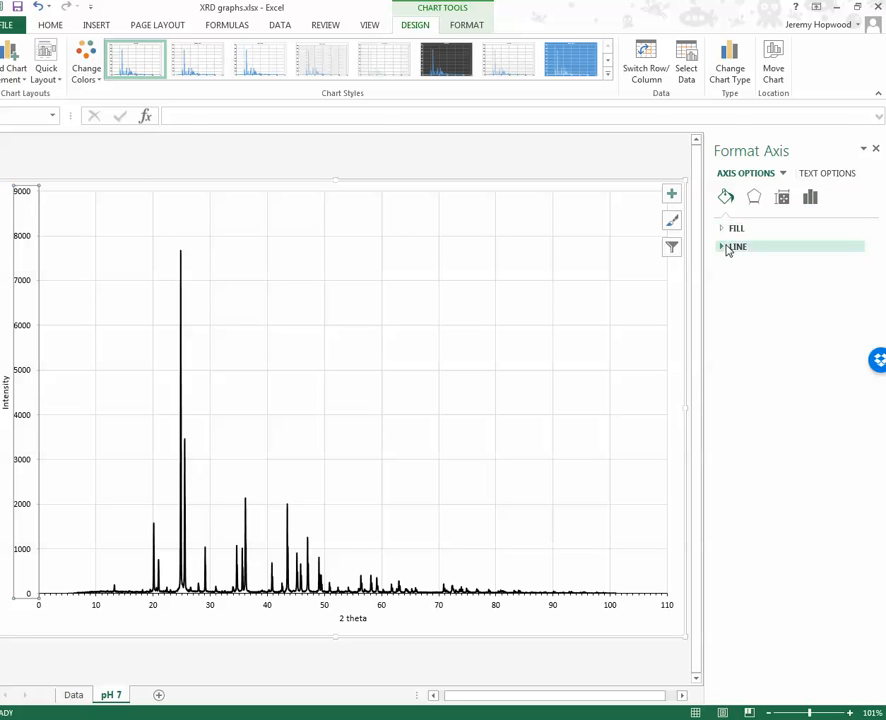
left_click(728, 247)
left_click(855, 341)
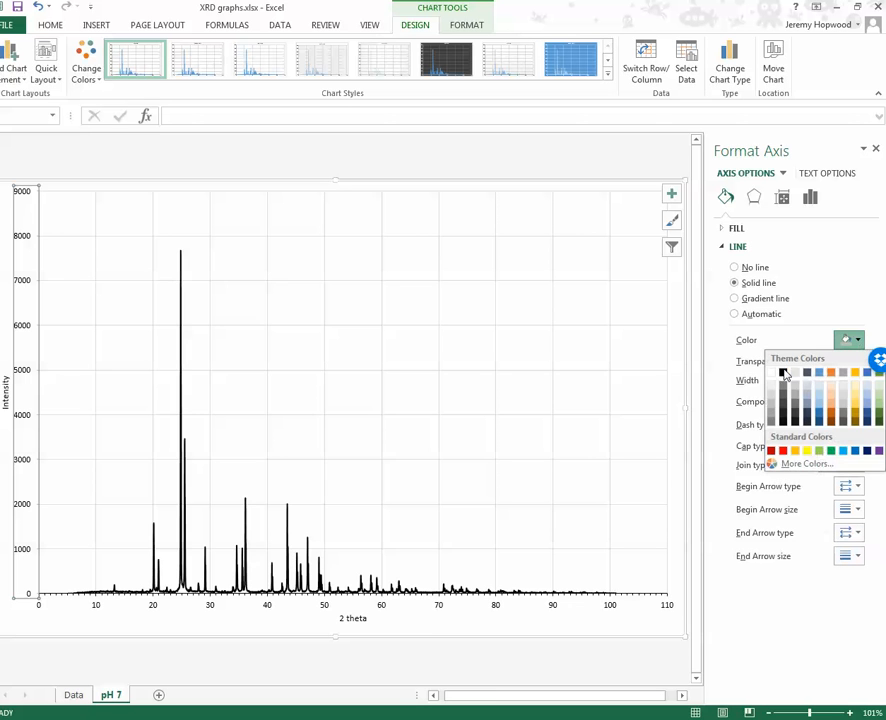
left_click(784, 373)
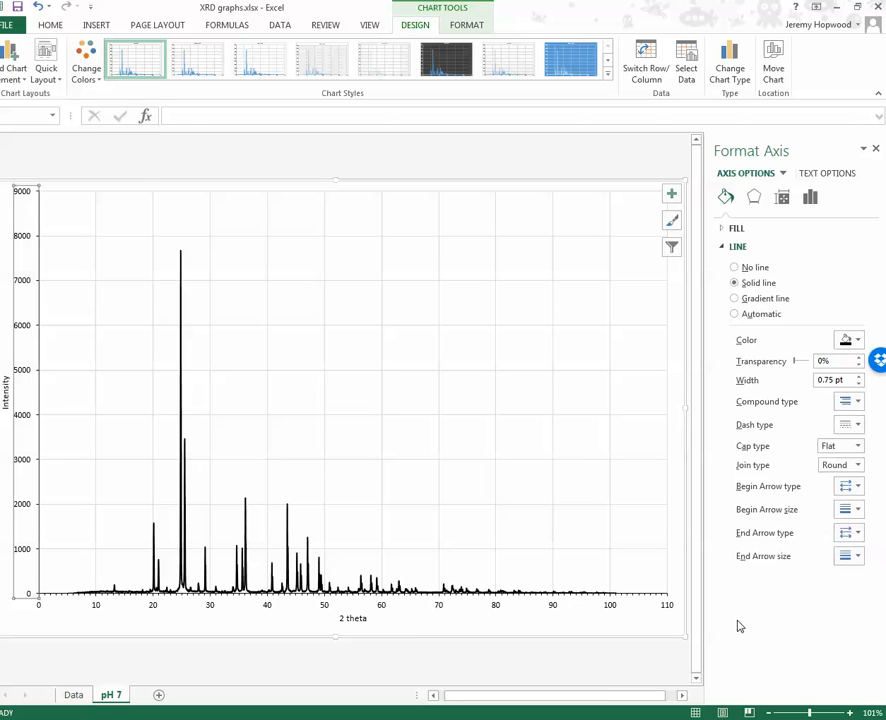
left_click(27, 628)
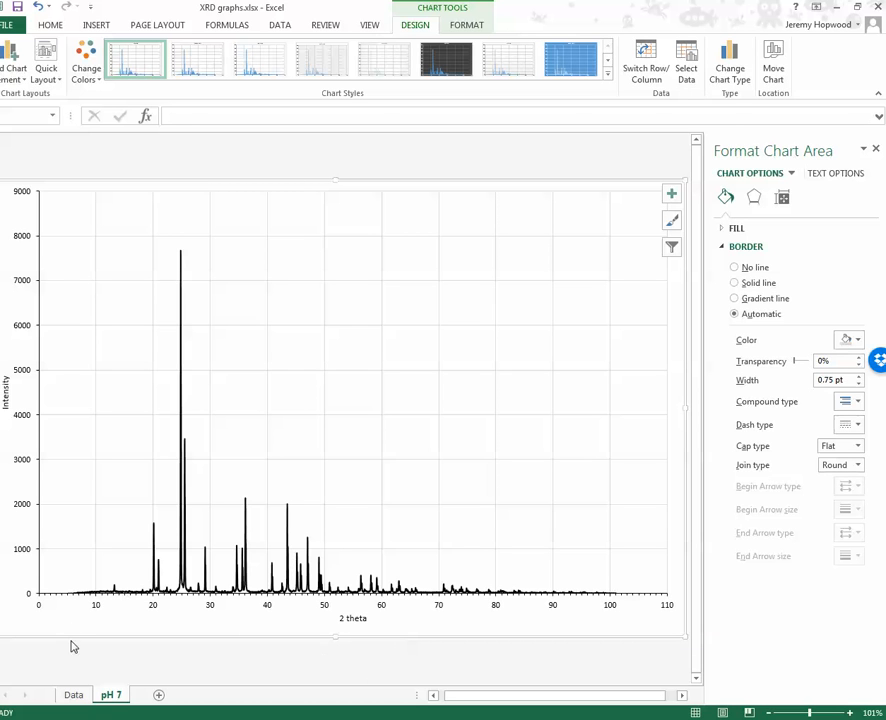
- Review the beginning of the pH 7 and pH 8 sample columns on the Data sheet, then return to the pH 7 chart
left_click(73, 694)
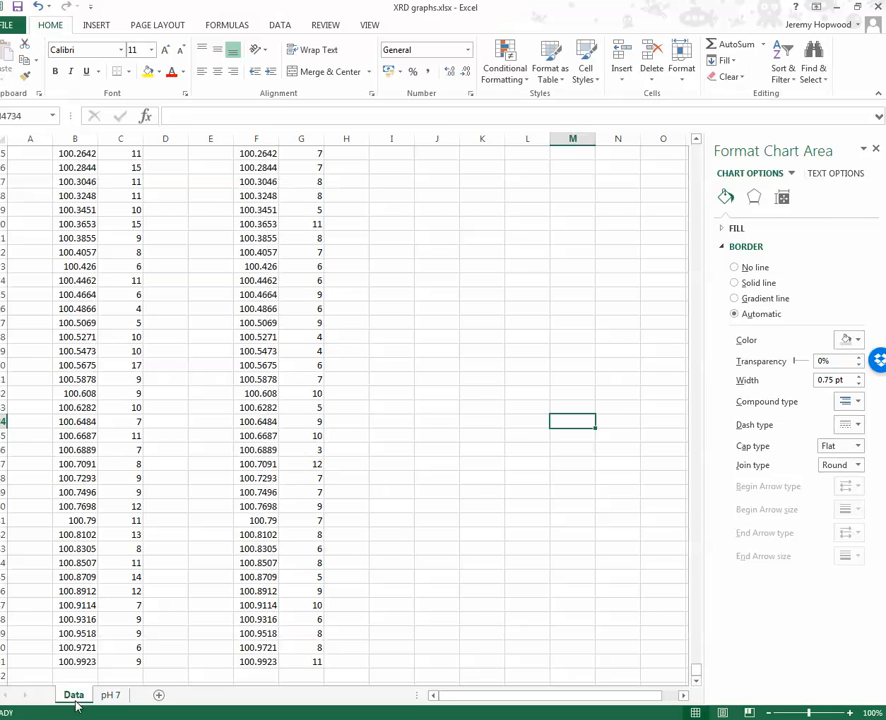
left_click_drag(696, 672, 696, 140)
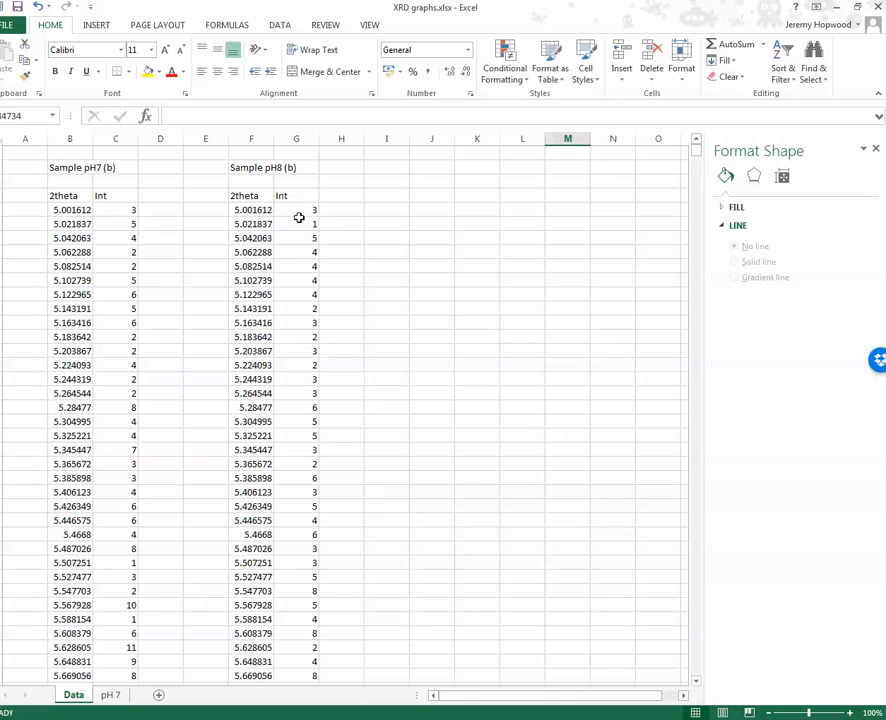
left_click(111, 695)
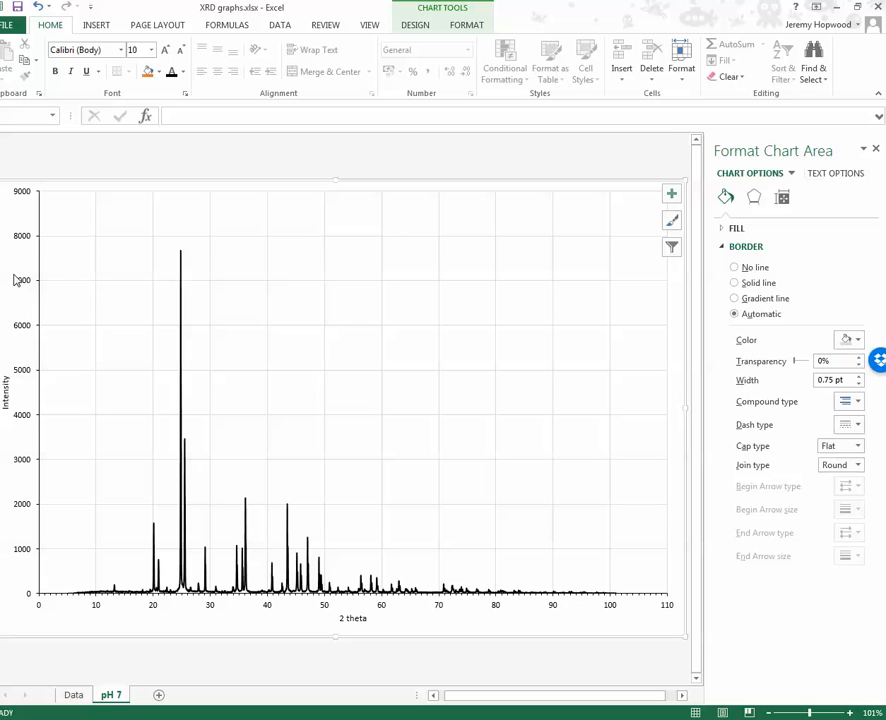
left_click(12, 192)
left_click(153, 237)
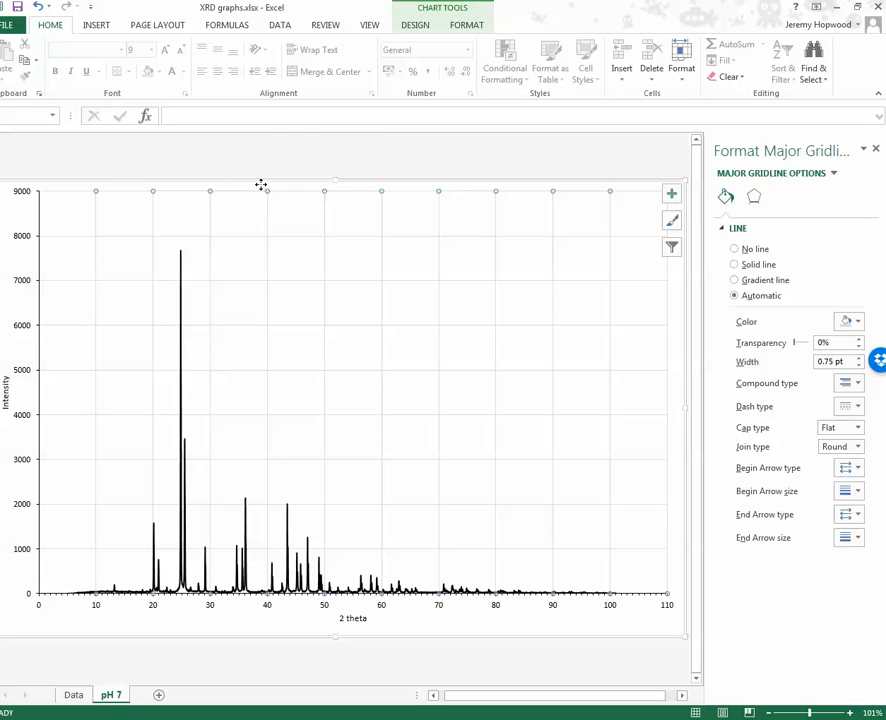
left_click(254, 187)
right_click(254, 187)
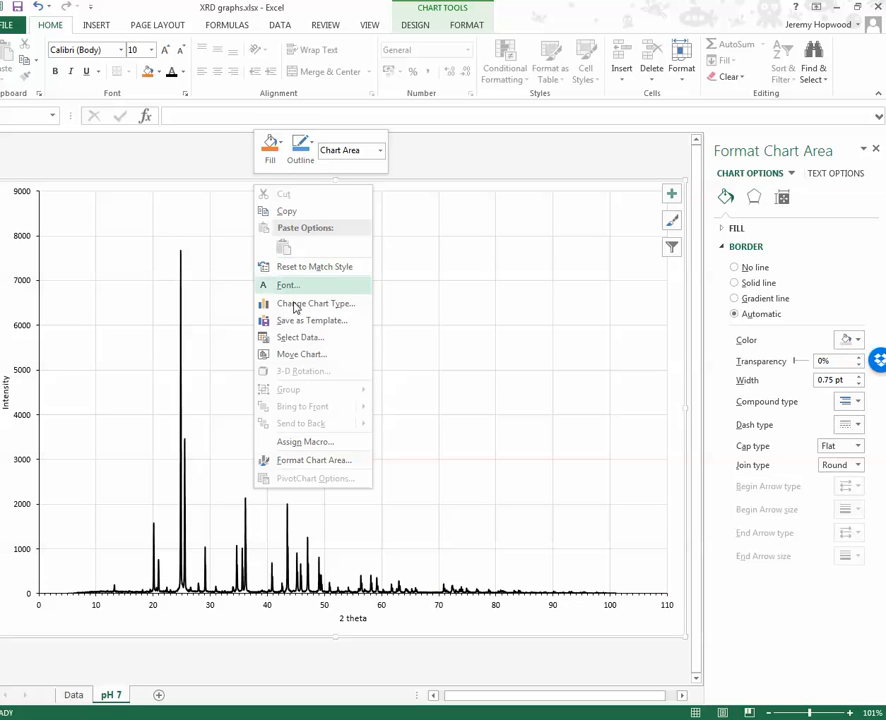
left_click(115, 625)
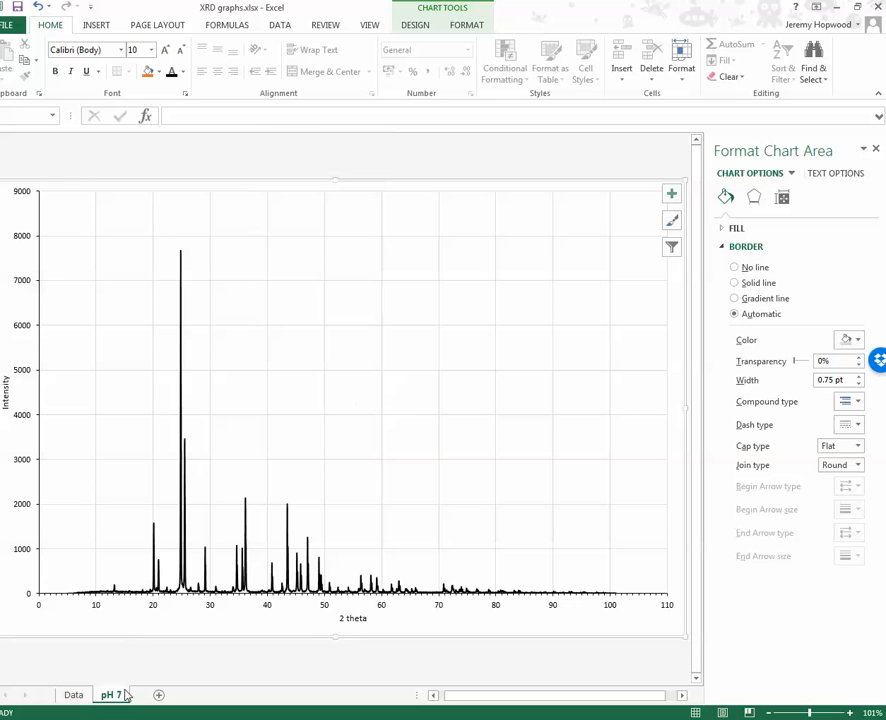
left_click(234, 496)
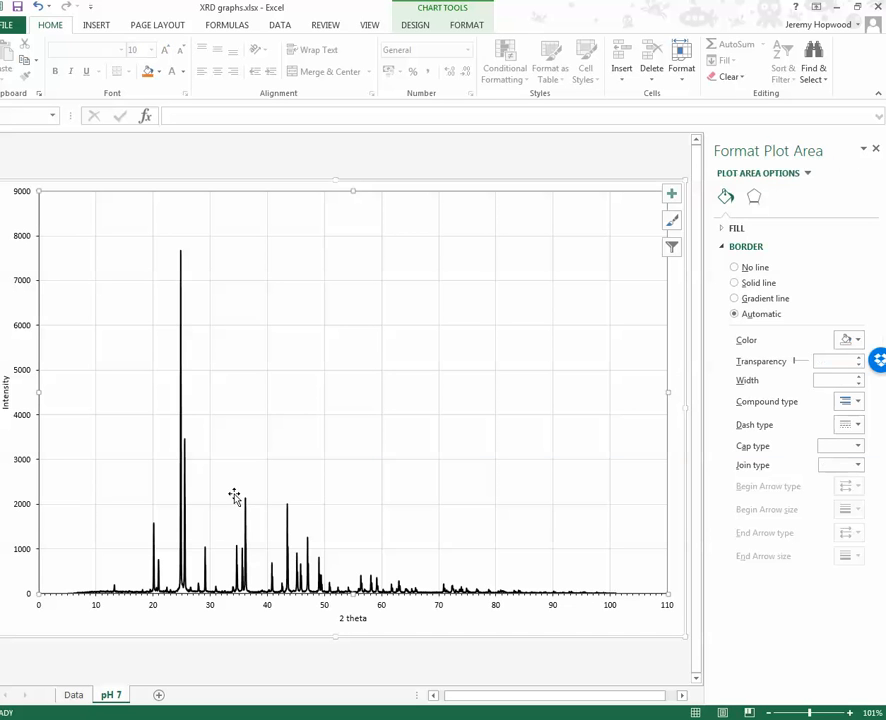
left_click(136, 626)
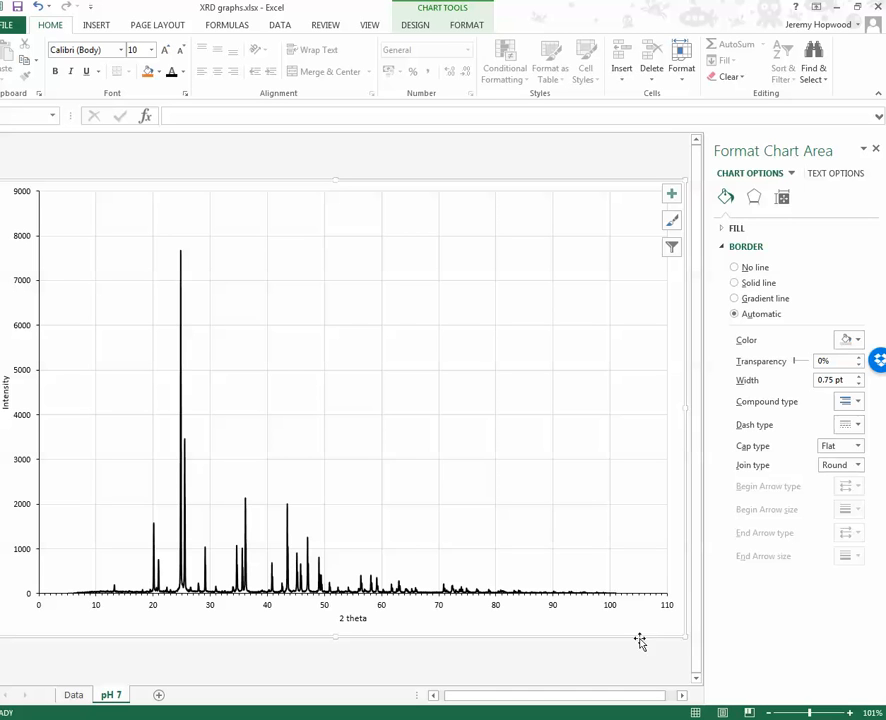
right_click(295, 628)
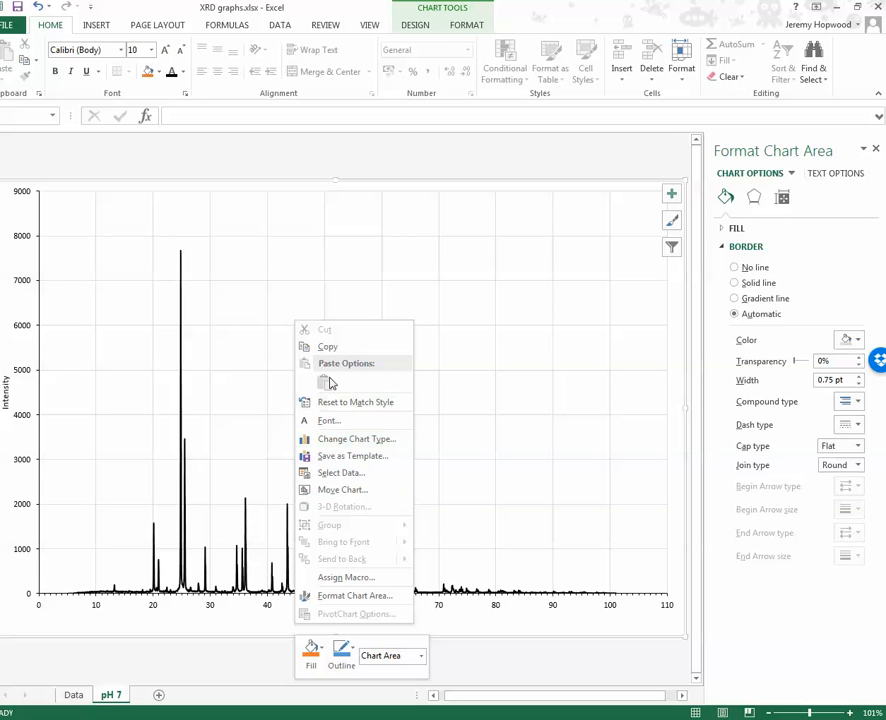
key("Escape")
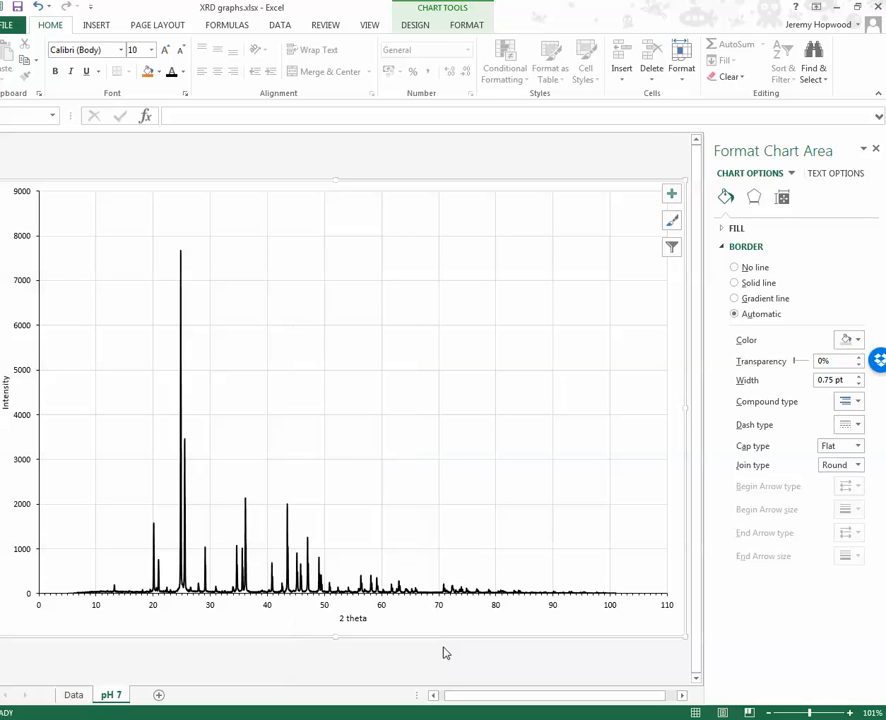
right_click(298, 626)
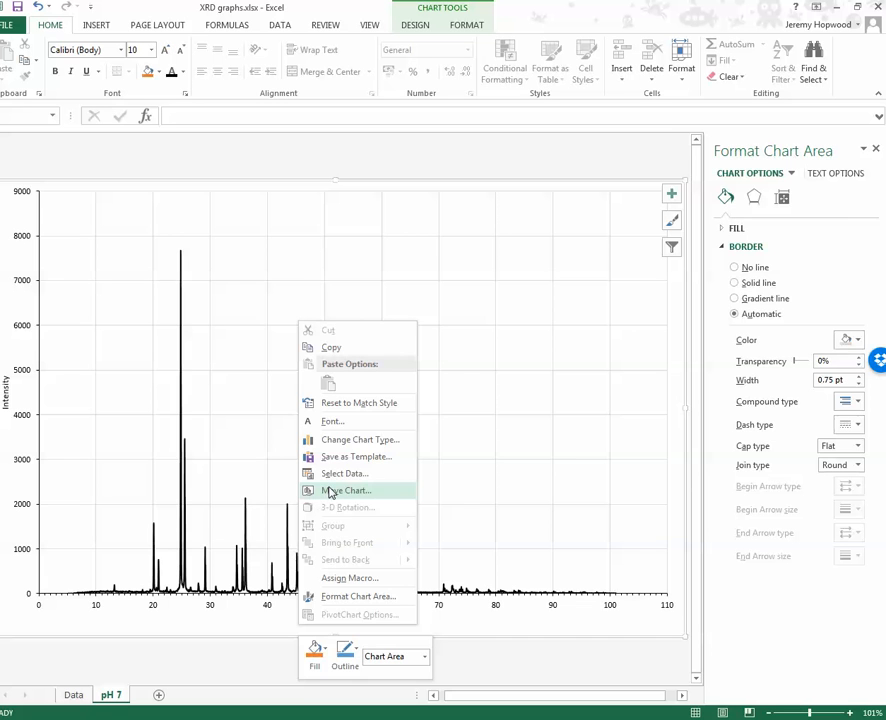
left_click(329, 491)
left_click(455, 531)
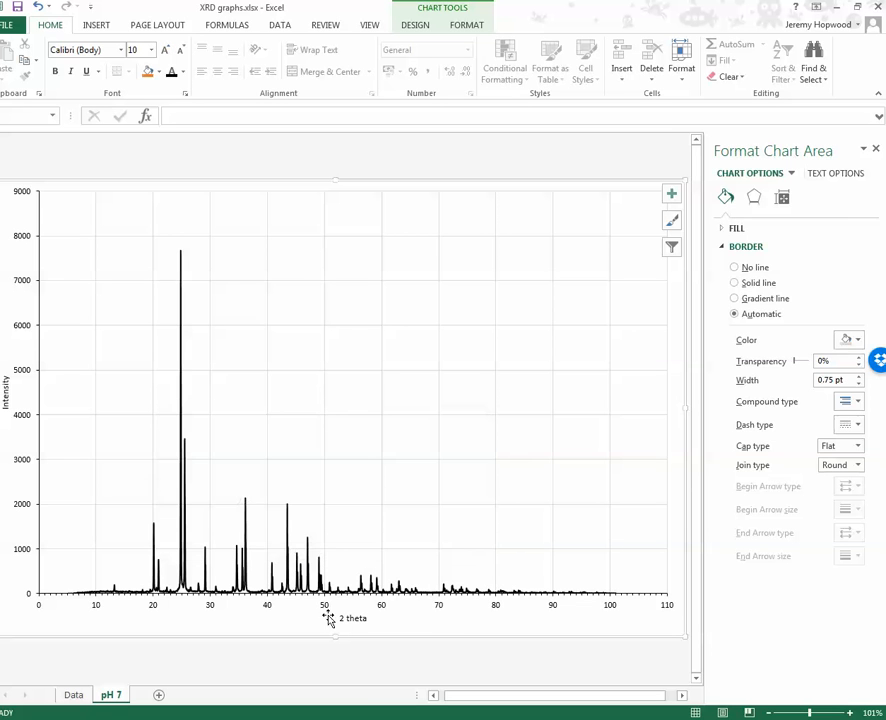
right_click(314, 629)
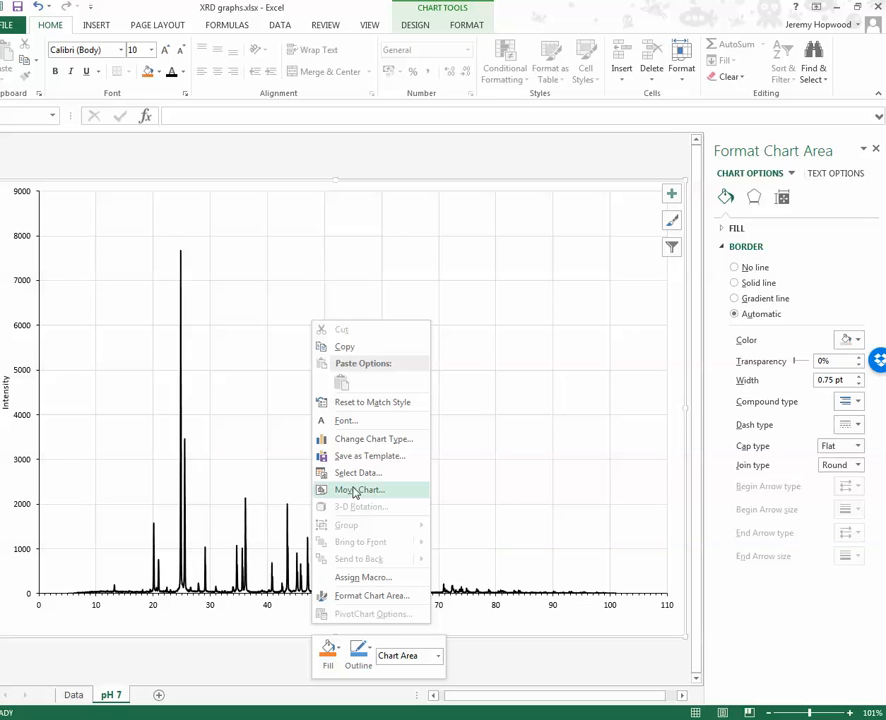
left_click(491, 673)
right_click(397, 405)
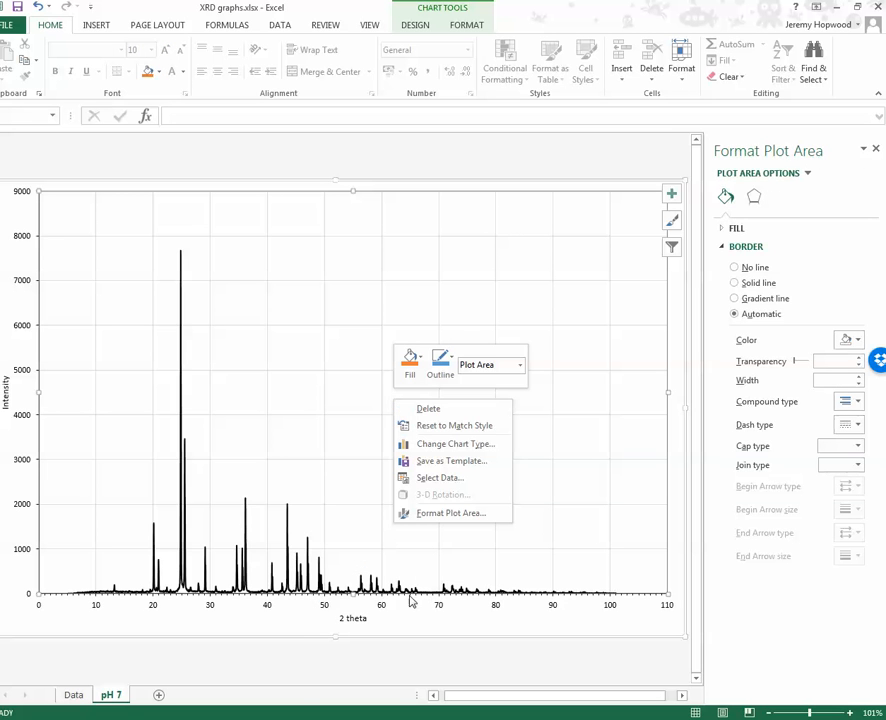
left_click(362, 618)
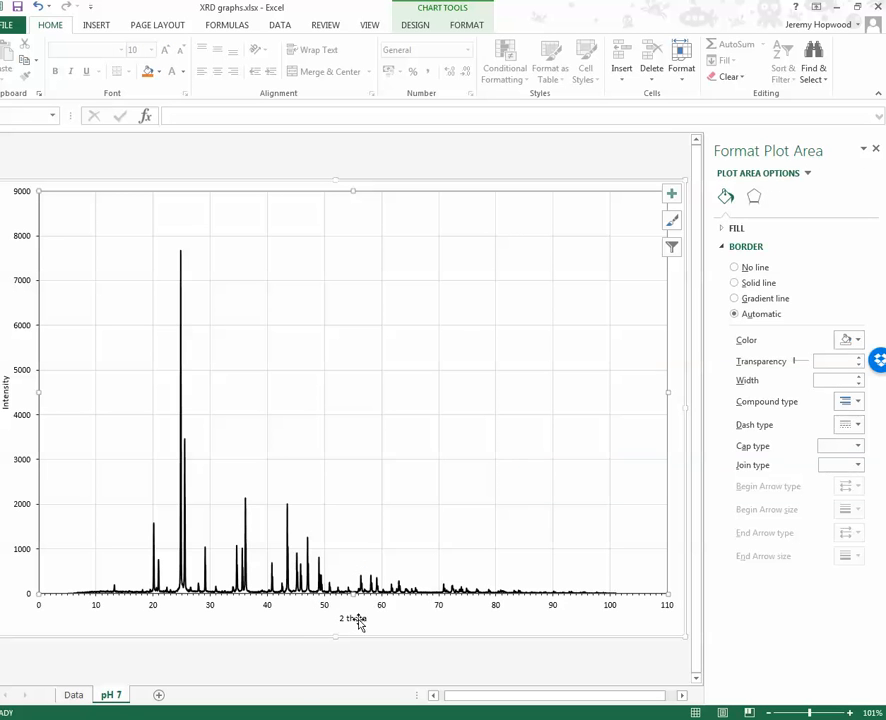
- Create a copy of the pH 7 chart sheet in XRD graphs.xlsx, placed before the Data sheet
right_click(117, 699)
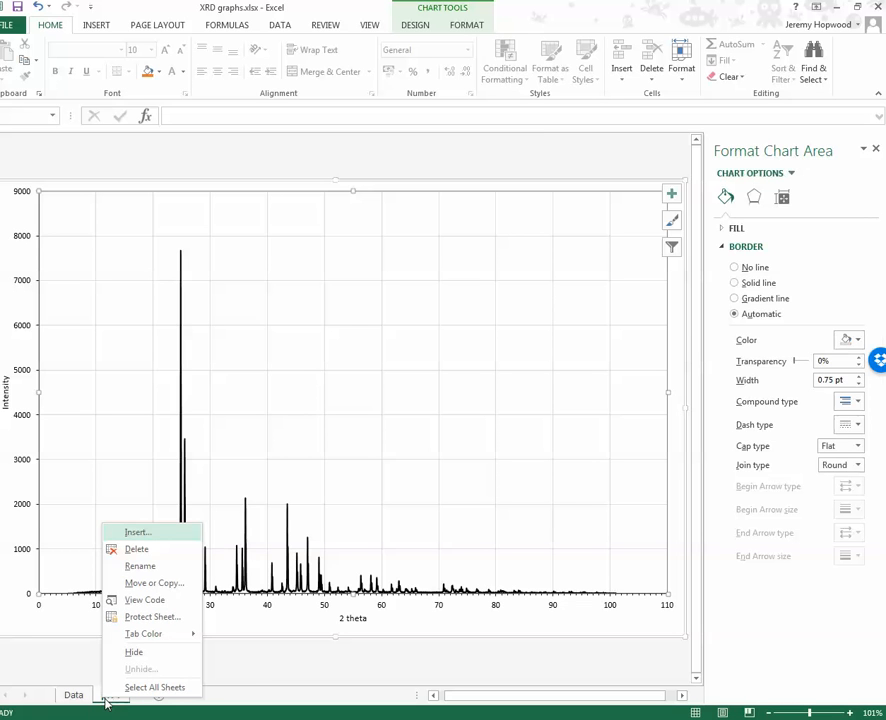
left_click(157, 581)
left_click(72, 636)
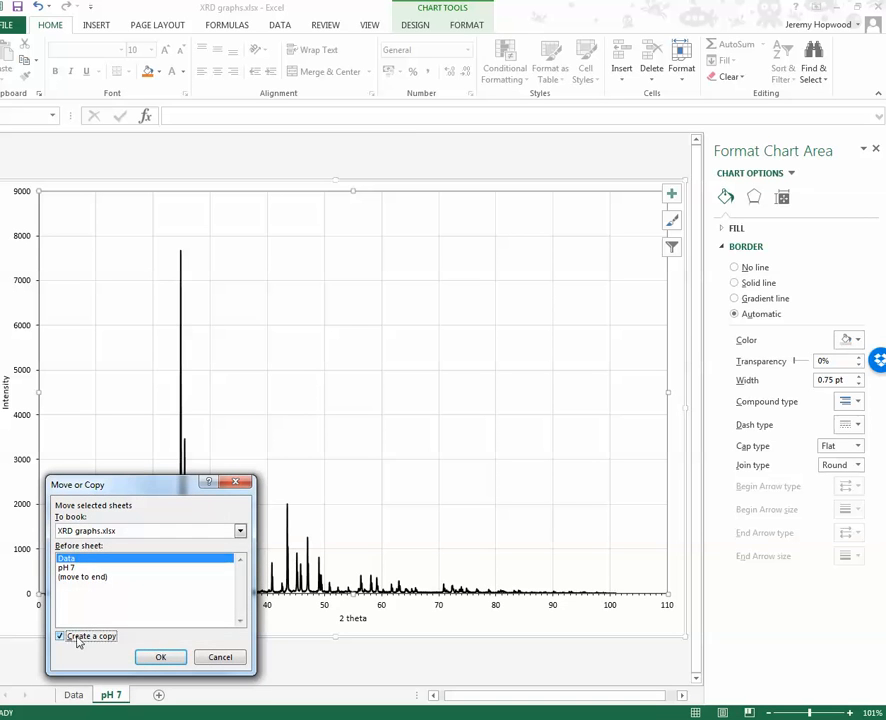
left_click(165, 656)
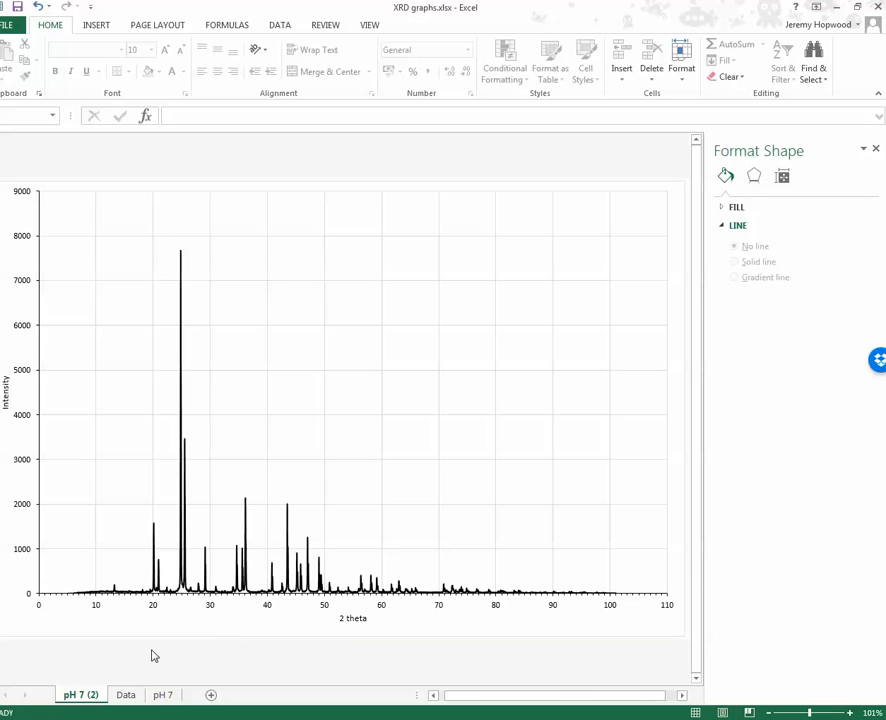
- Rename the copied chart sheet as pH 8
right_click(93, 703)
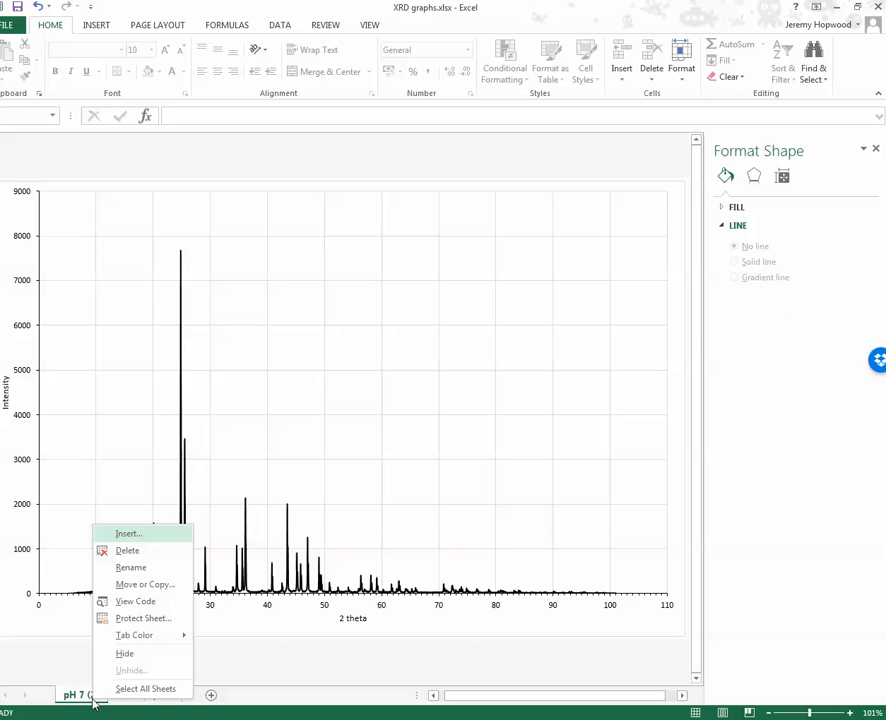
left_click(130, 567)
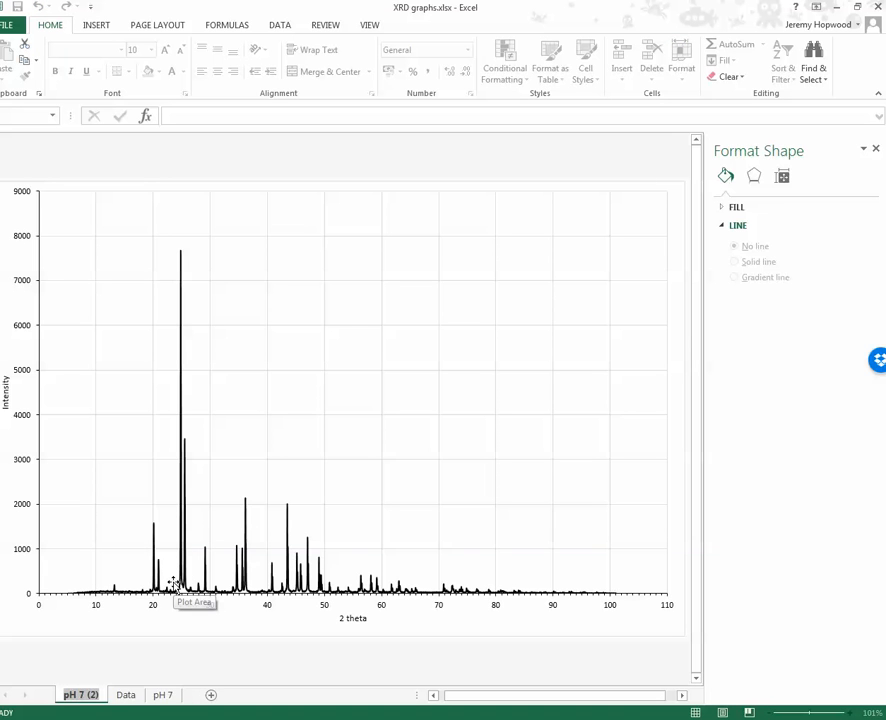
key("End")
key("BackSpace")
key("BackSpace")
key("BackSpace")
key("BackSpace")
key("BackSpace")
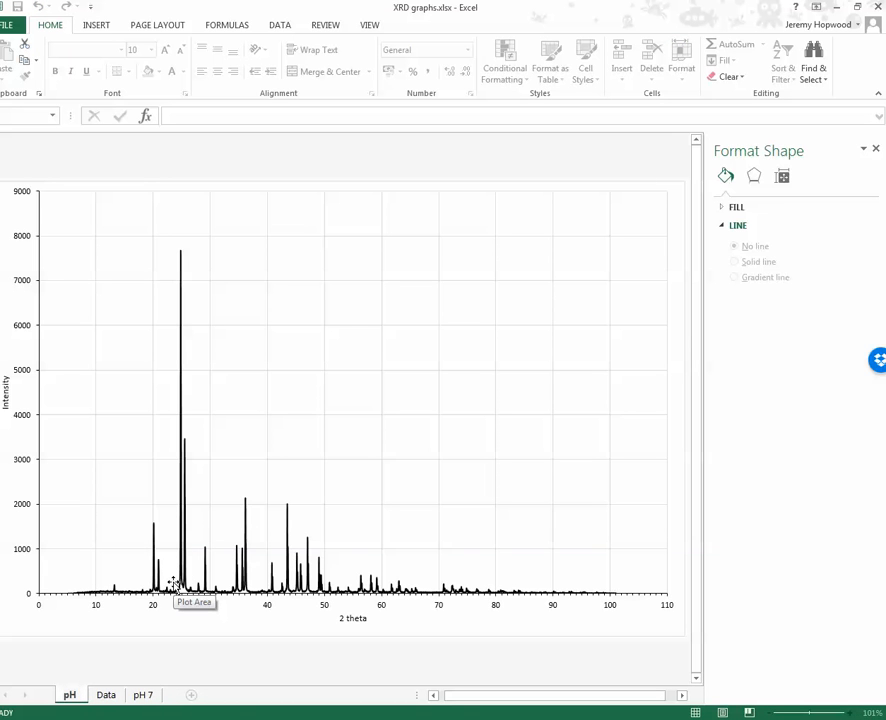
type("8")
key("Return")
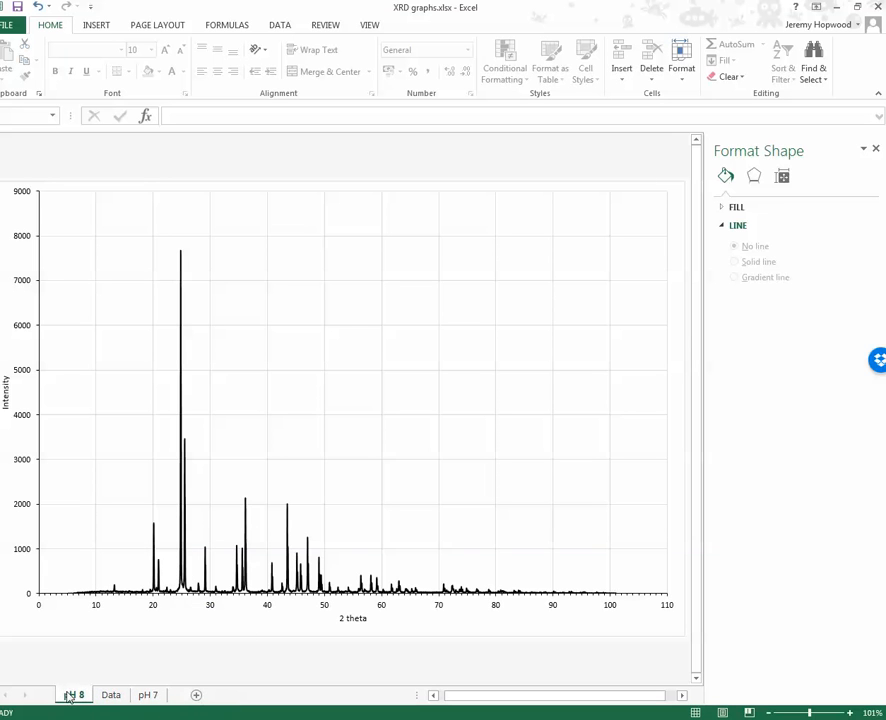
- Move the pH 8 sheet to the end, after pH 7, and look through the Data, pH 7 and pH 8 sheets
left_click_drag(183, 690, 181, 697)
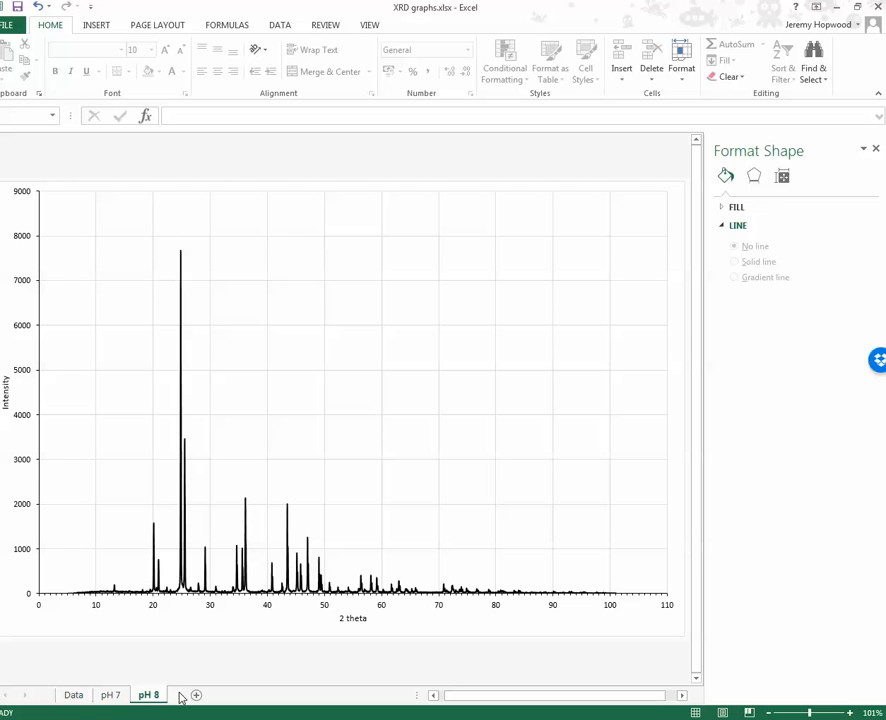
left_click(73, 694)
left_click(110, 694)
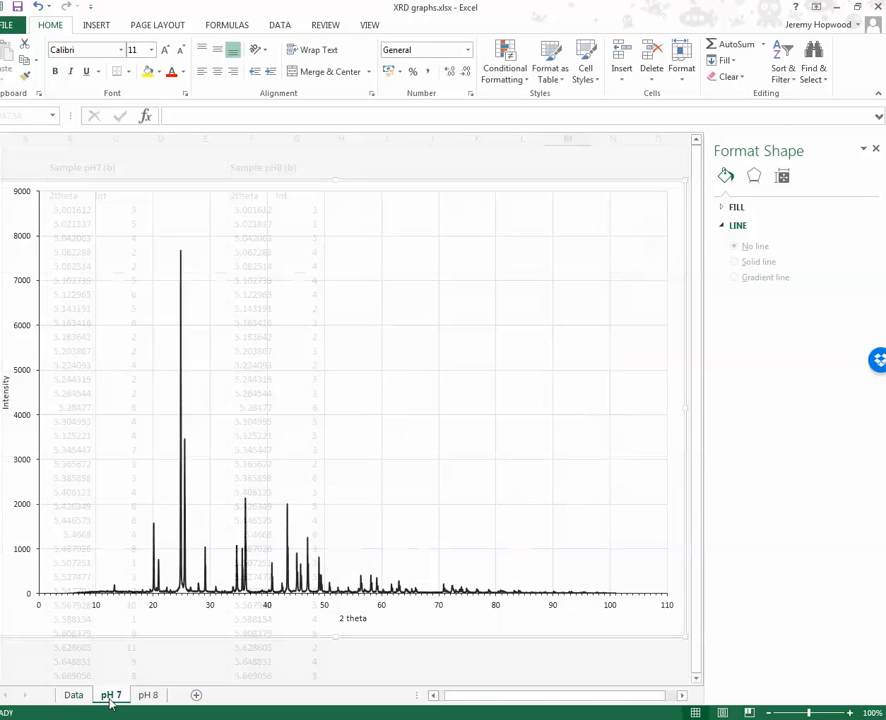
left_click(148, 694)
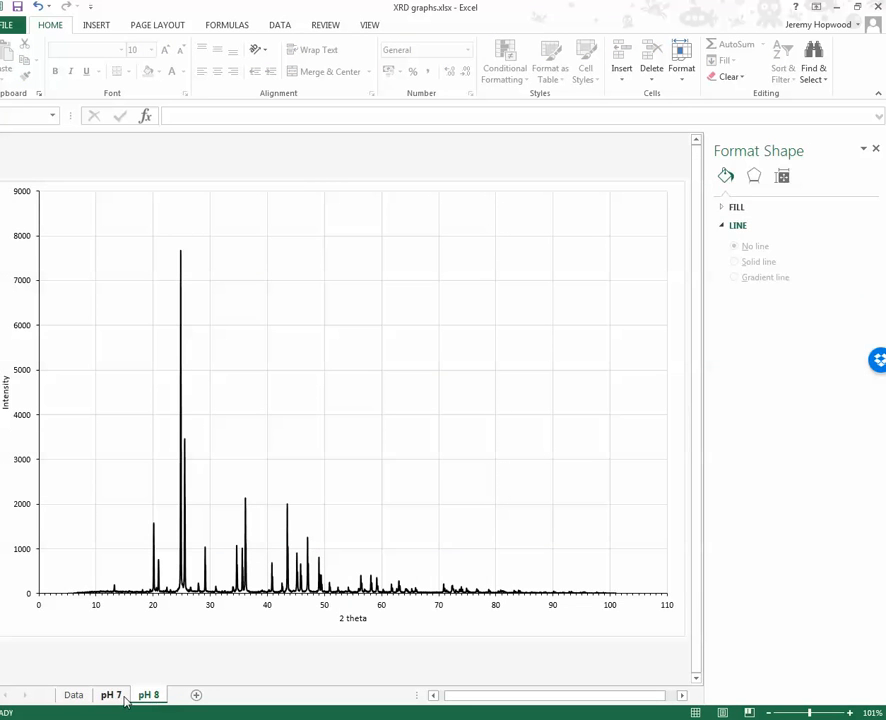
left_click(112, 696)
- Edit the data series of the pH 8 chart so its X values come from the pH8 2theta column, Data!$F$5:$F$4751
left_click(148, 697)
left_click(244, 355)
right_click(248, 362)
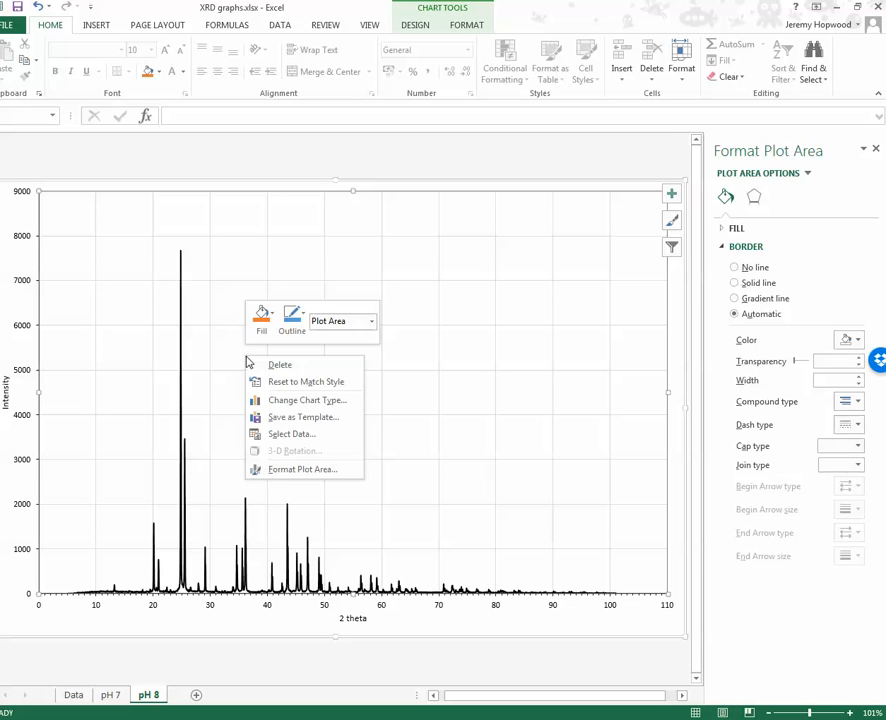
left_click(287, 440)
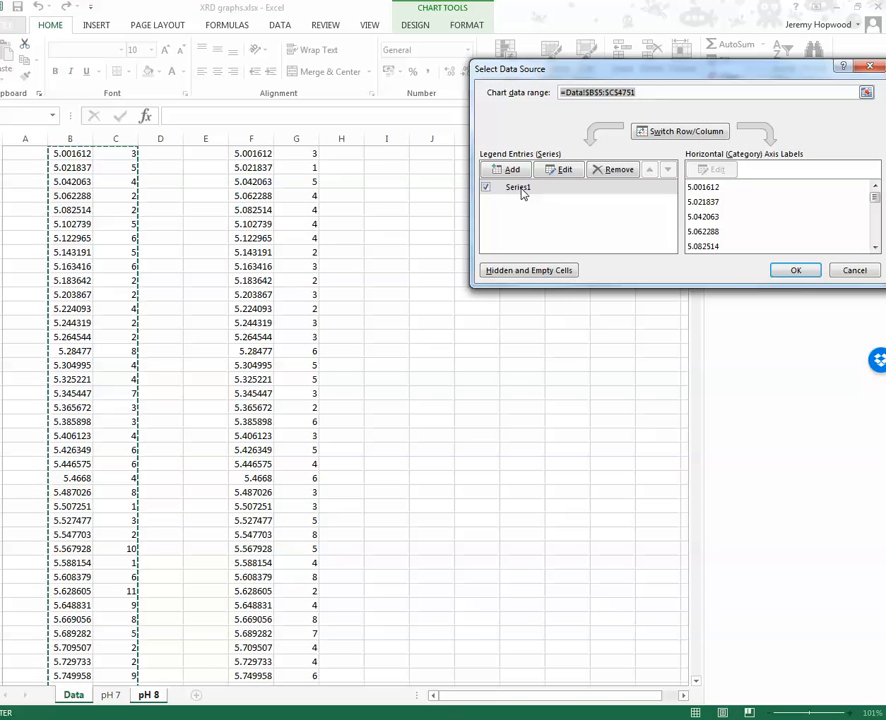
left_click(521, 190)
left_click(562, 172)
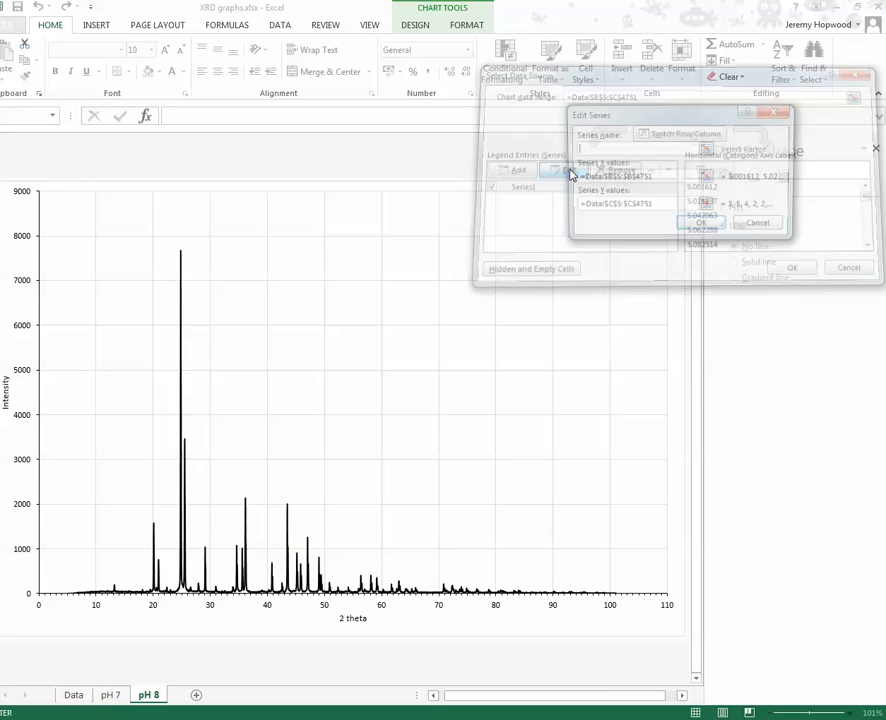
left_click(706, 177)
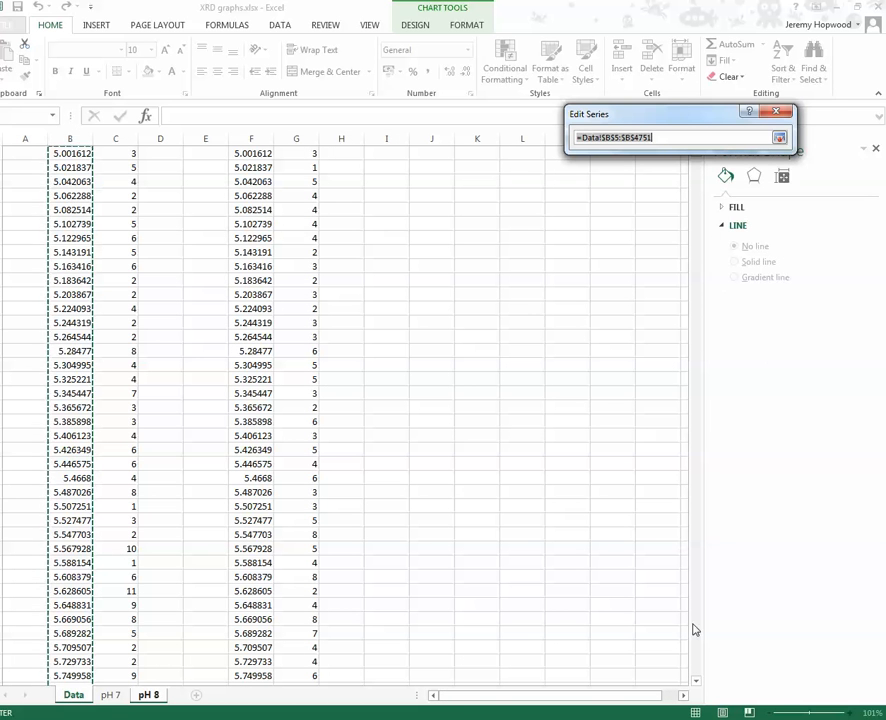
left_click_drag(707, 124, 726, 290)
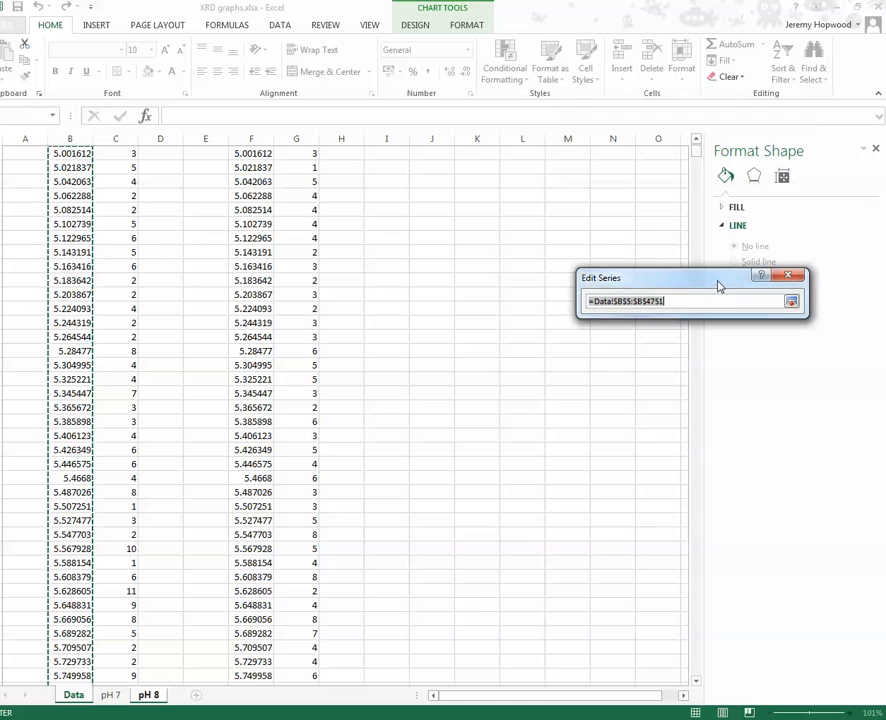
scroll(700, 142, "up", 1)
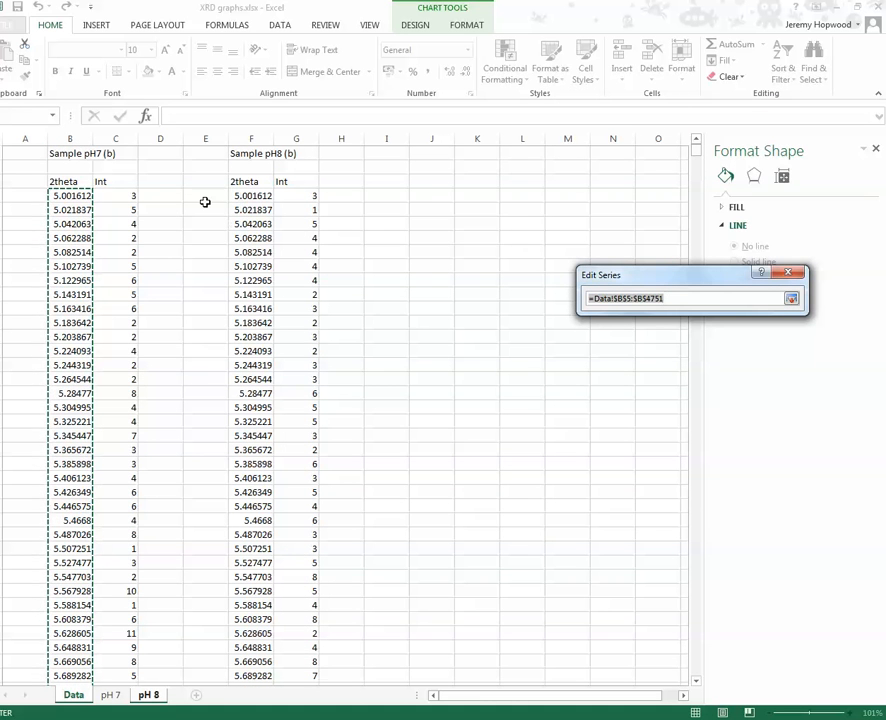
left_click_drag(245, 195, 267, 652)
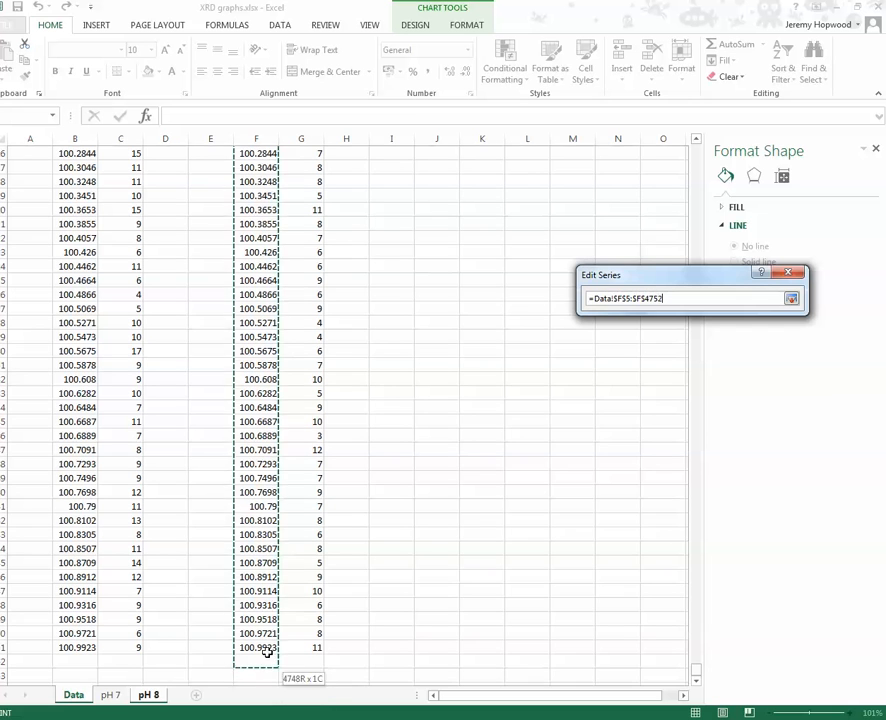
left_click(791, 299)
- Set the series Y values to the pH8 Int column, Data!$G$5:$G$4751, and apply the new data source
left_click(719, 367)
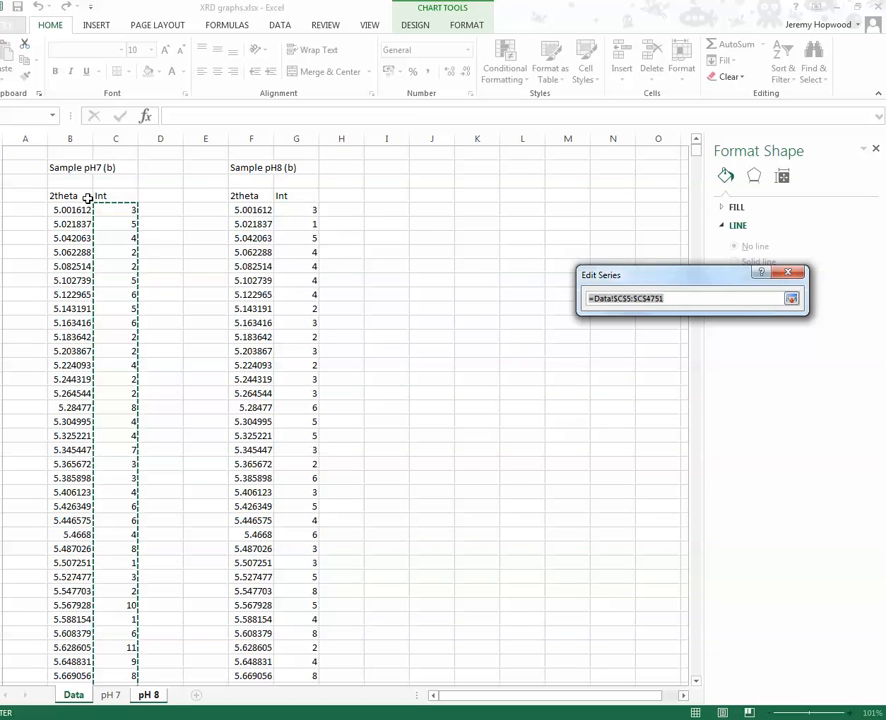
left_click_drag(308, 209, 300, 667)
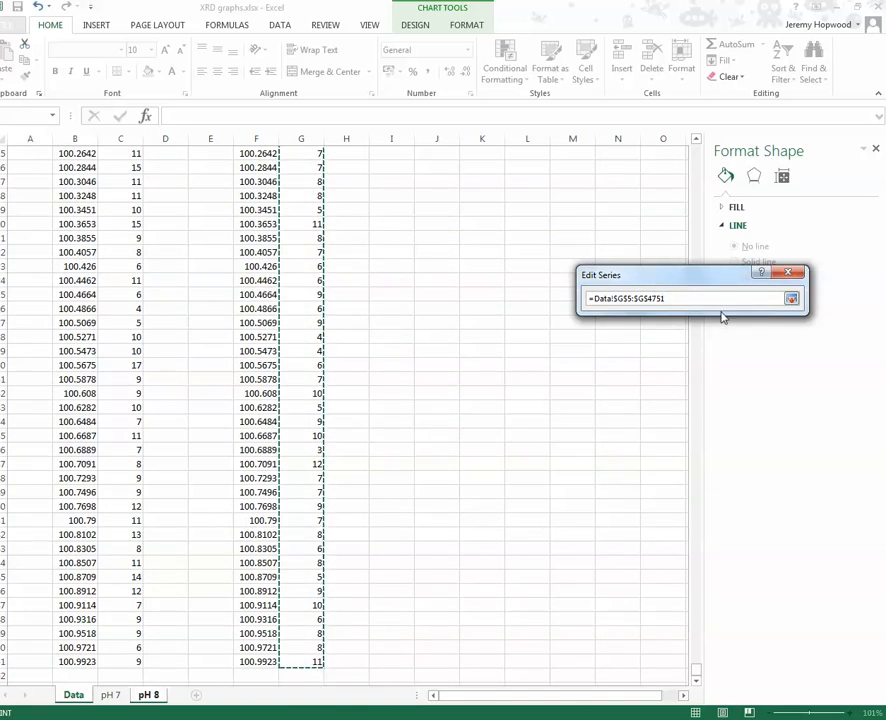
left_click(791, 299)
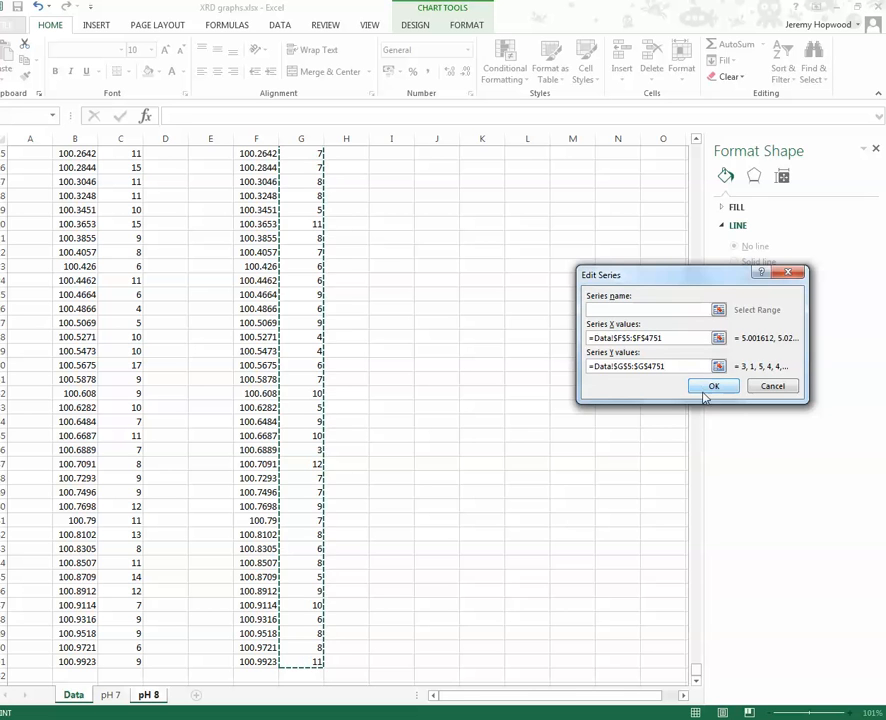
left_click(710, 387)
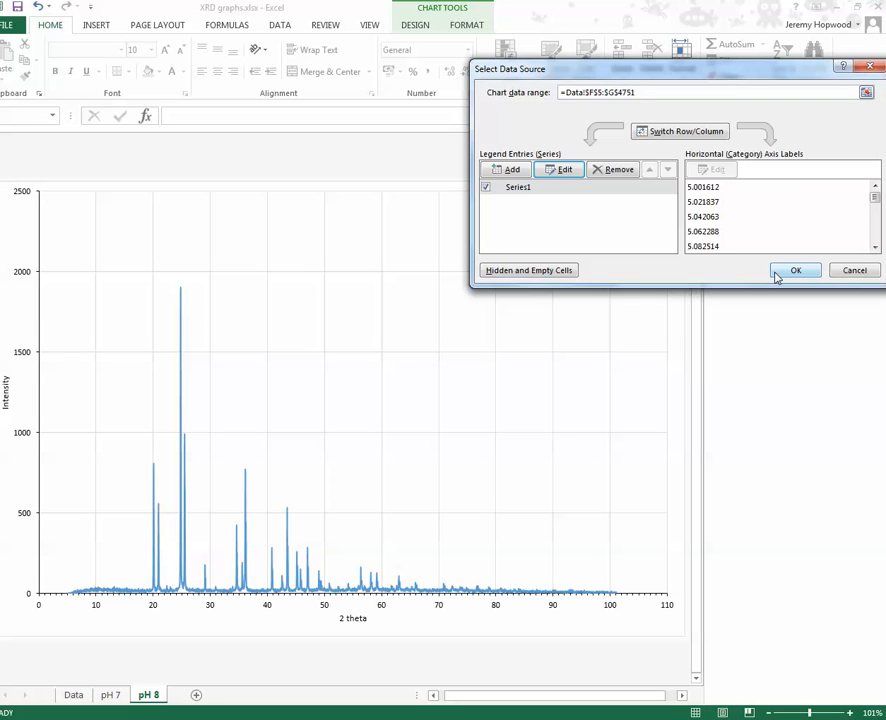
left_click(790, 270)
- Compare the pH 8 chart with the pH 7 chart and set the pH 8 series line colour to black
left_click(108, 695)
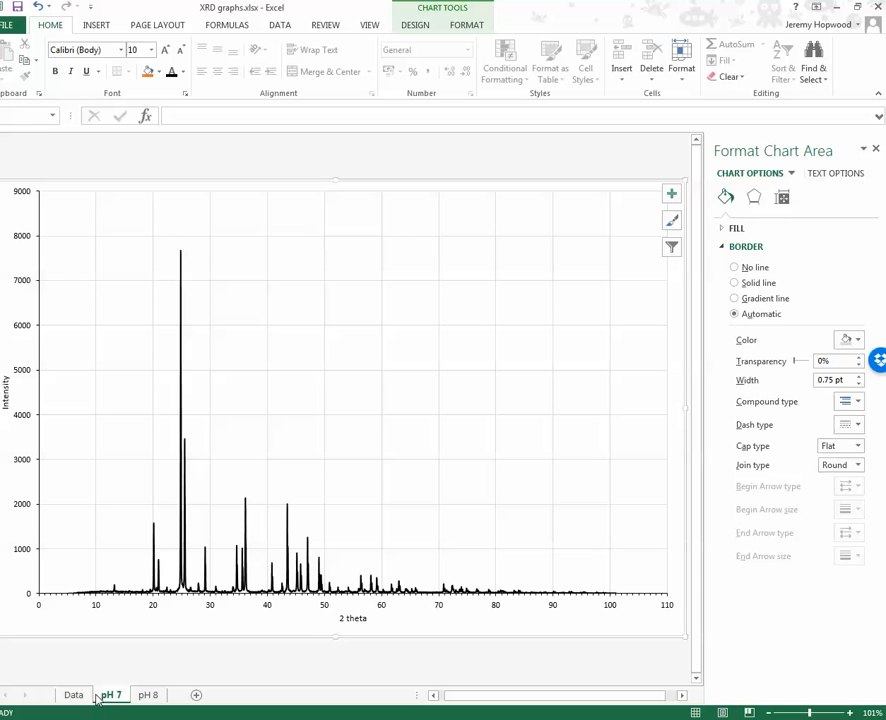
left_click(146, 700)
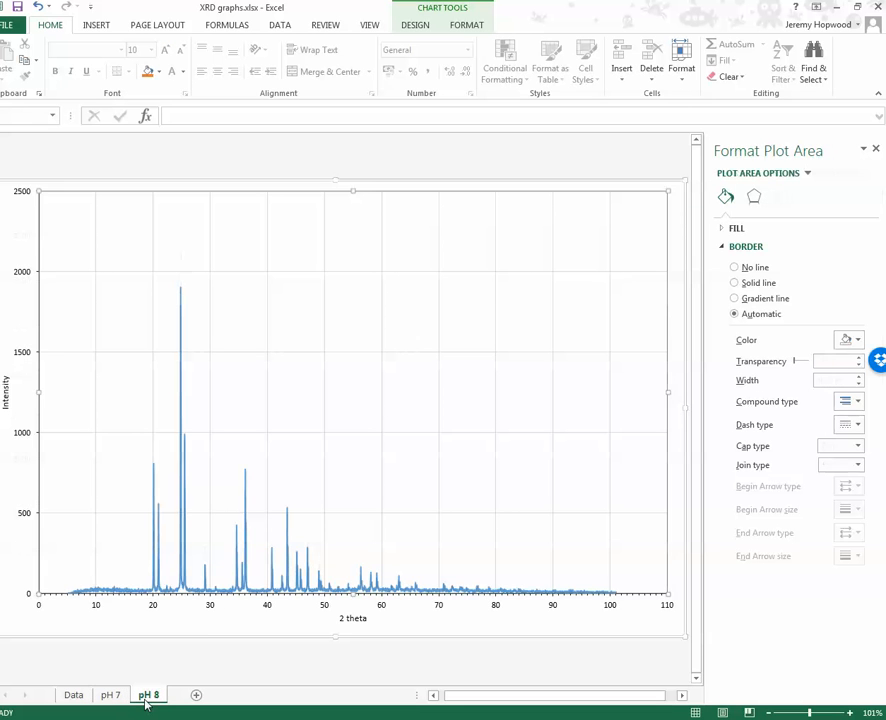
left_click(111, 699)
left_click(146, 698)
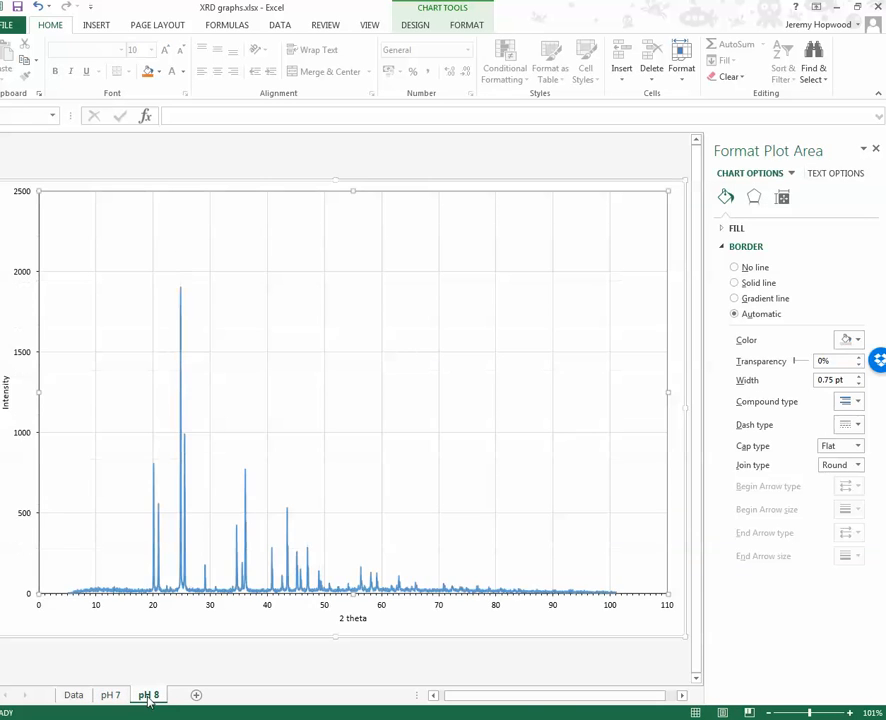
left_click(112, 699)
left_click(146, 699)
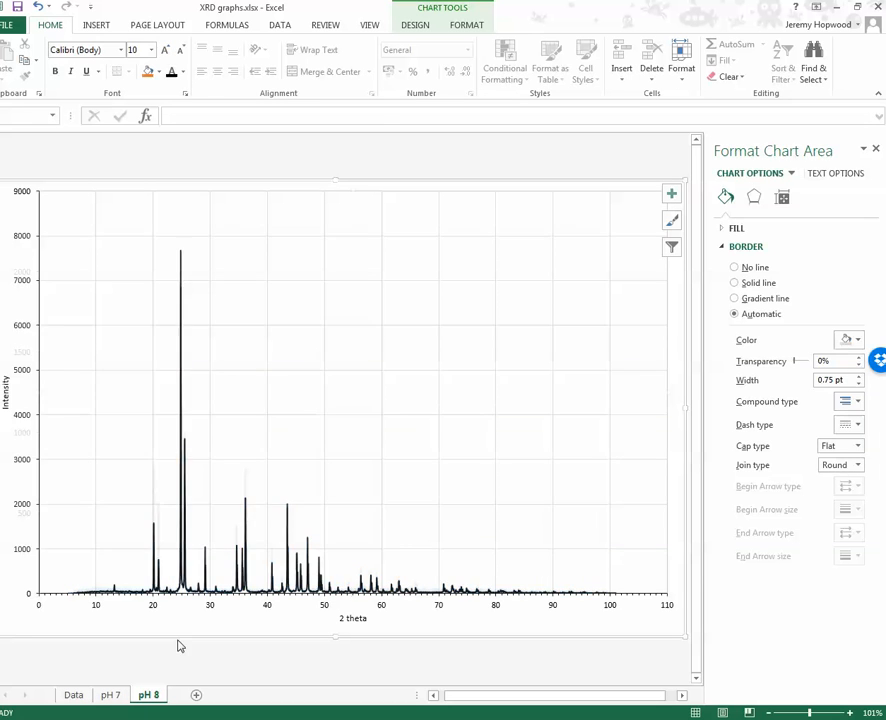
left_click(239, 558)
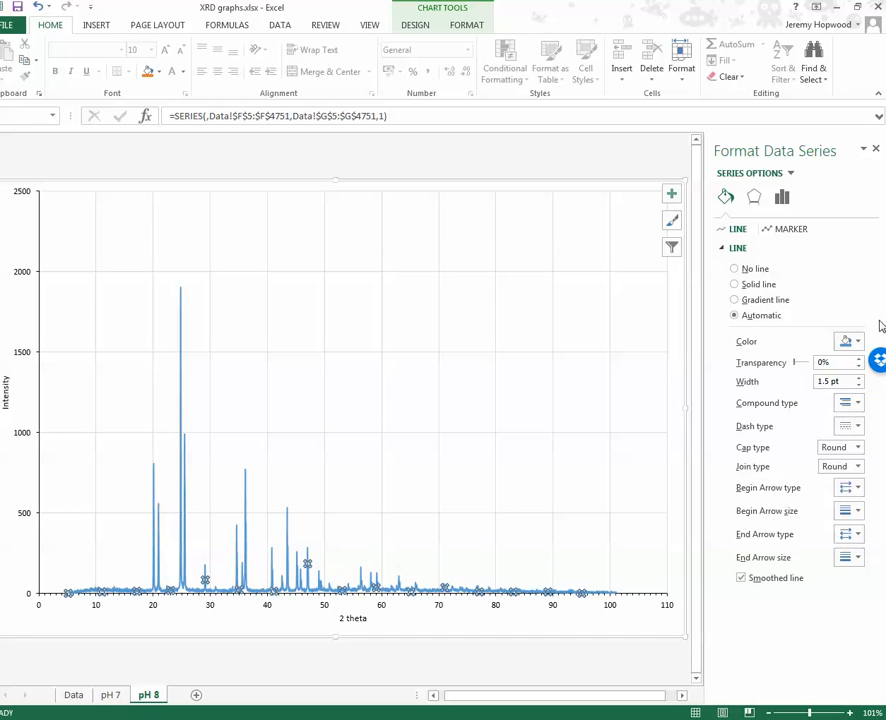
left_click(856, 341)
left_click(792, 382)
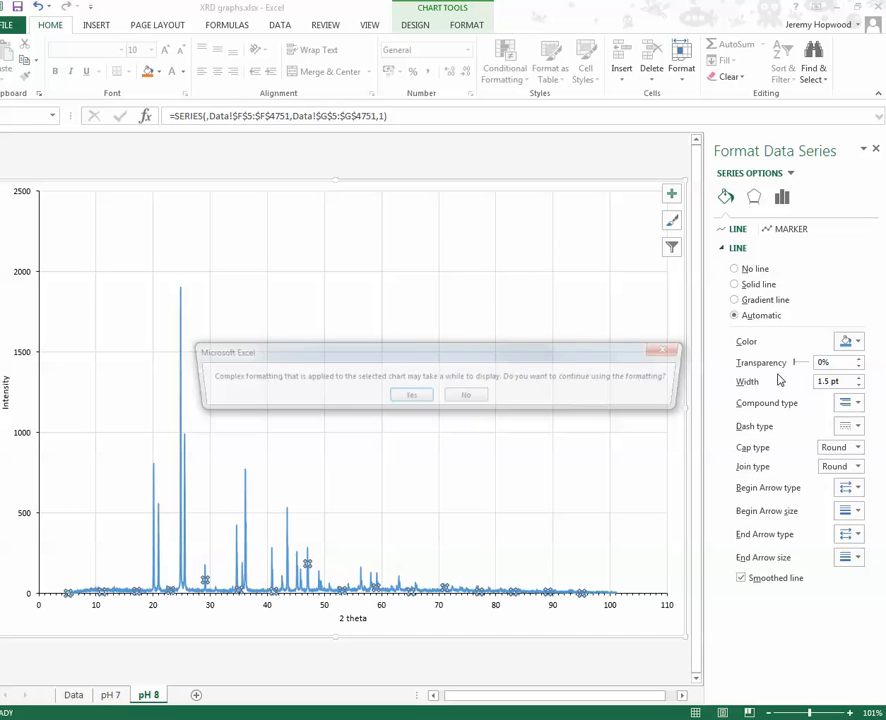
left_click(409, 396)
left_click(252, 600)
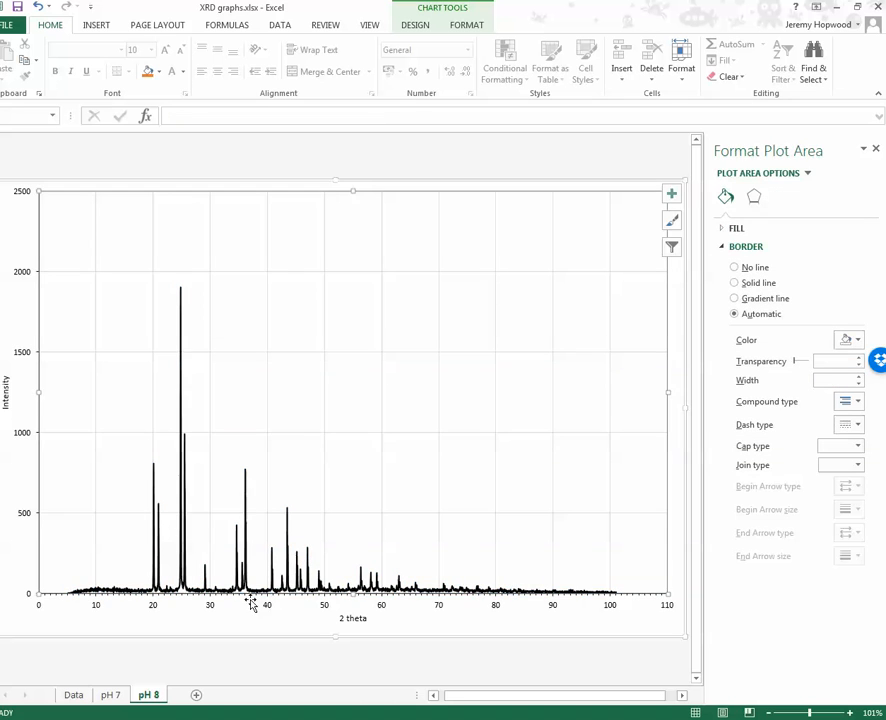
- Switch back and forth between the pH 7 and pH 8 charts to compare their peak positions and intensities, ending on pH 7
left_click(109, 698)
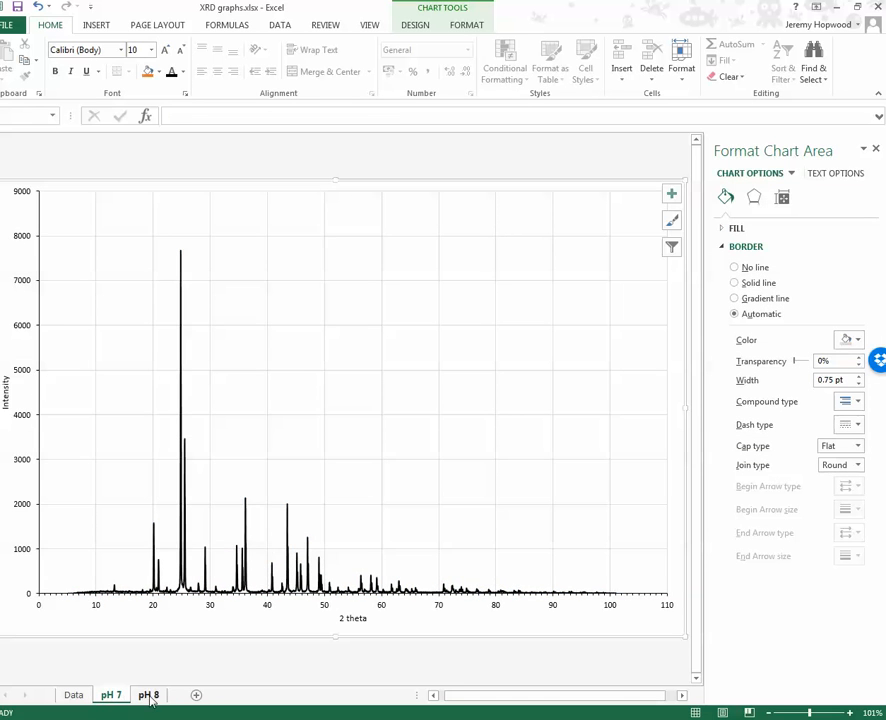
left_click(150, 698)
left_click(110, 697)
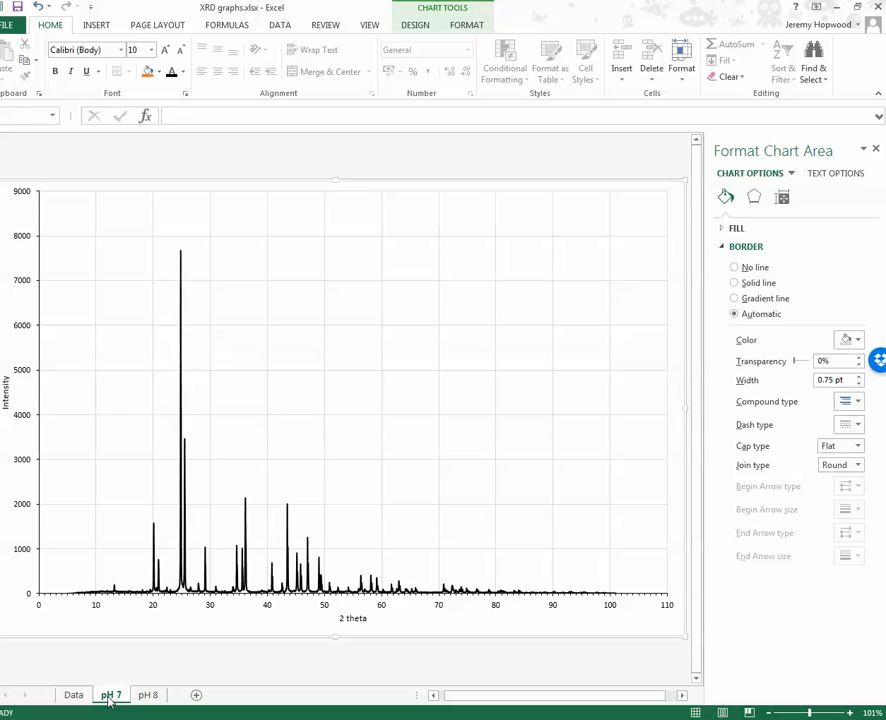
left_click(148, 697)
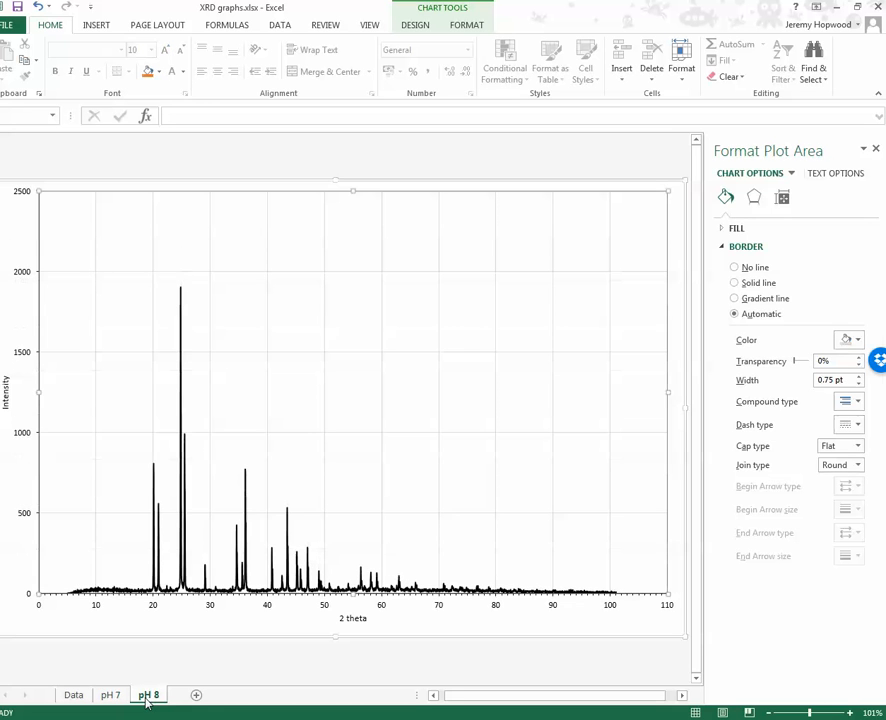
left_click(112, 698)
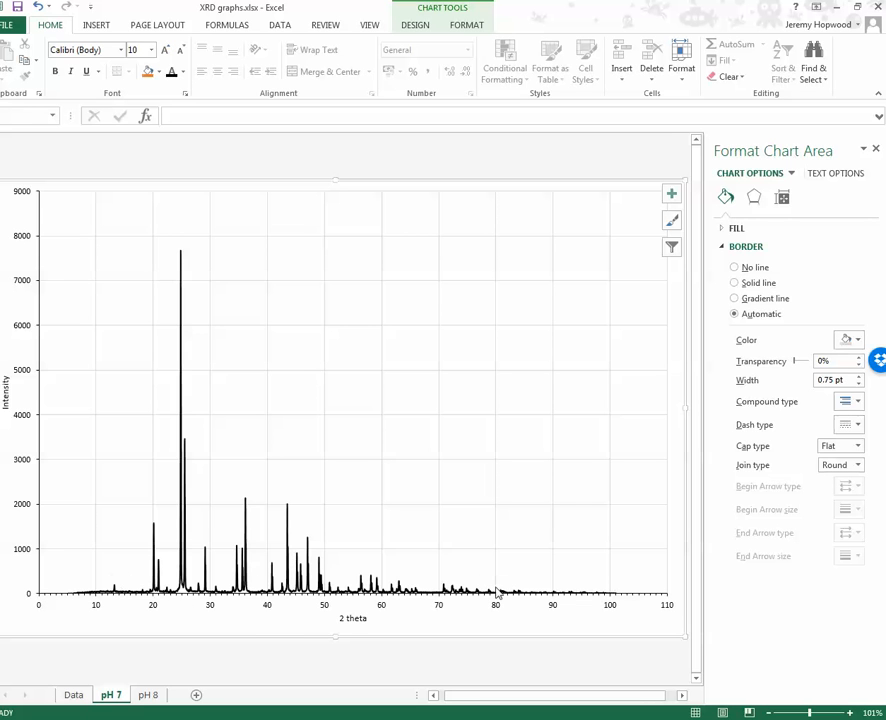
left_click(148, 697)
left_click(108, 697)
left_click(148, 697)
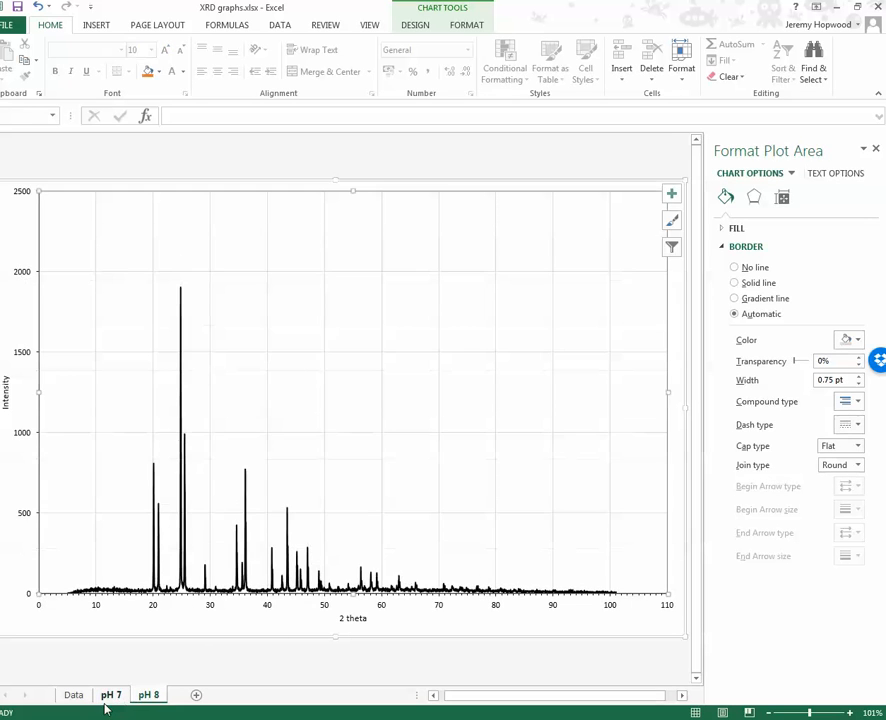
left_click(108, 697)
key("ctrl+Page_Down")
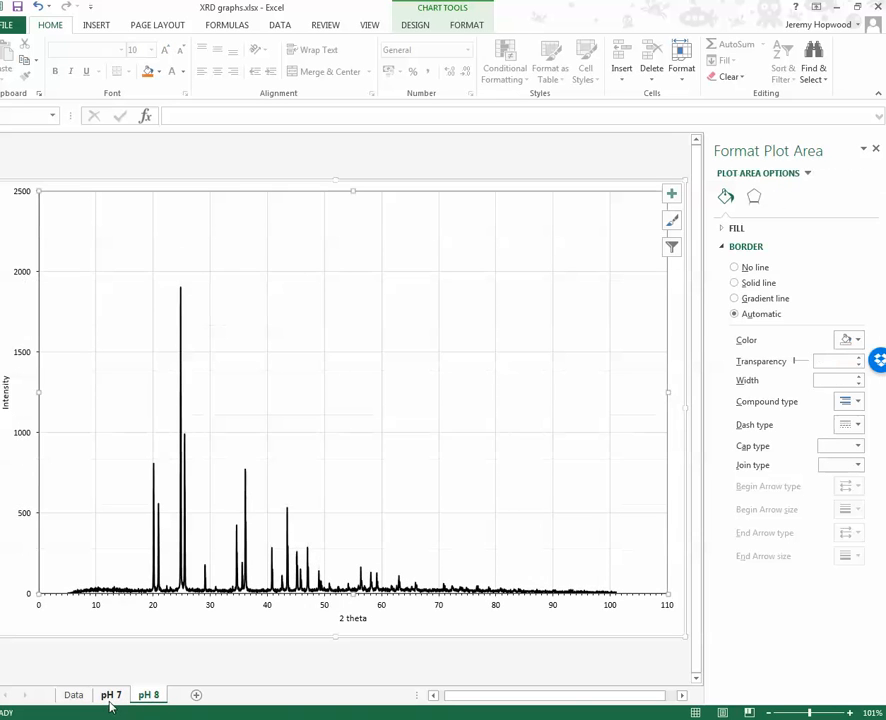
left_click(110, 696)
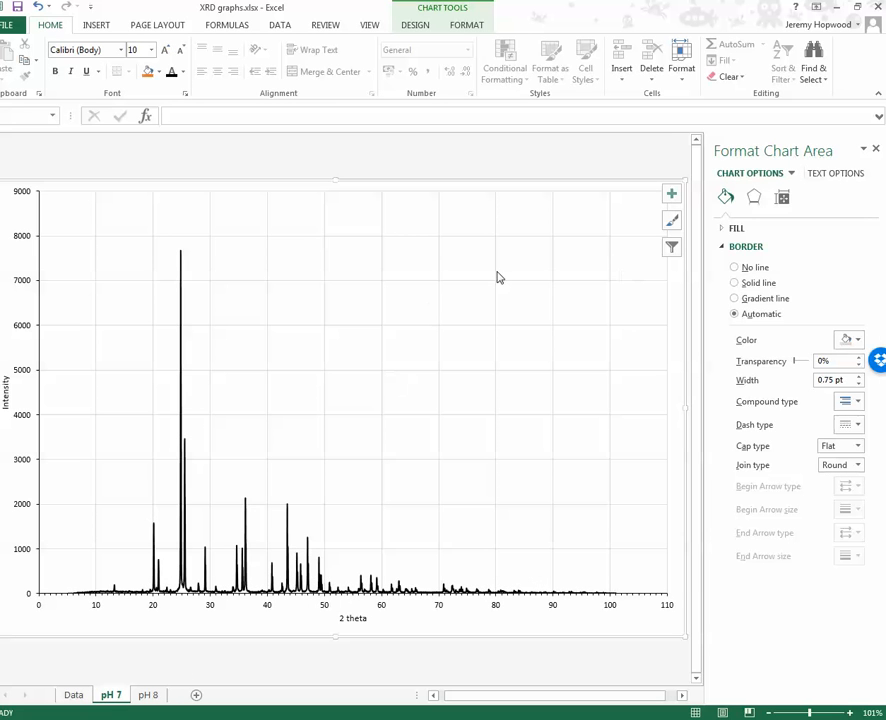